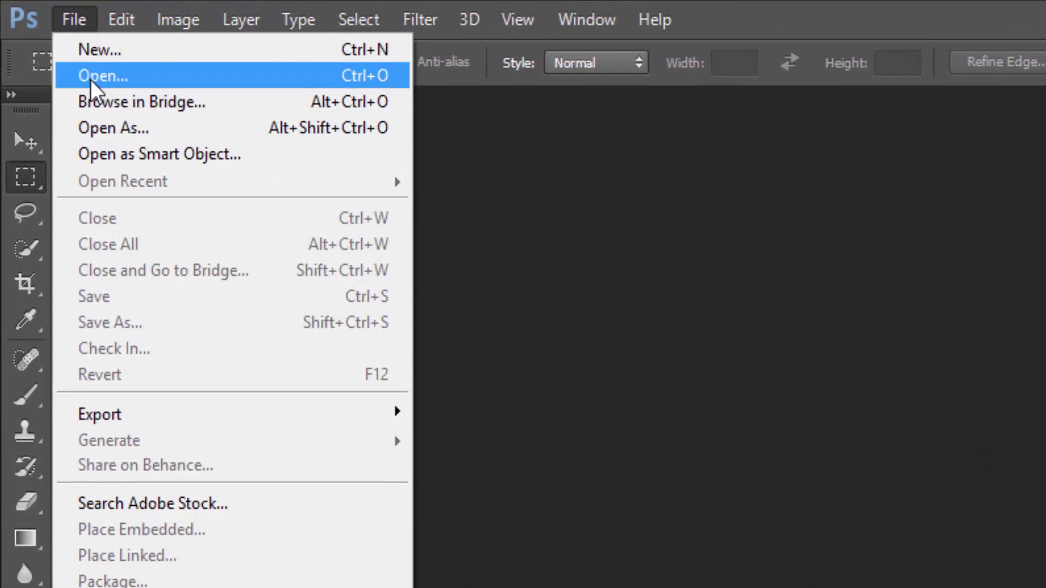
Create a new document sized in pixels at 1500 wide by 1000 high.
click(50, 32)
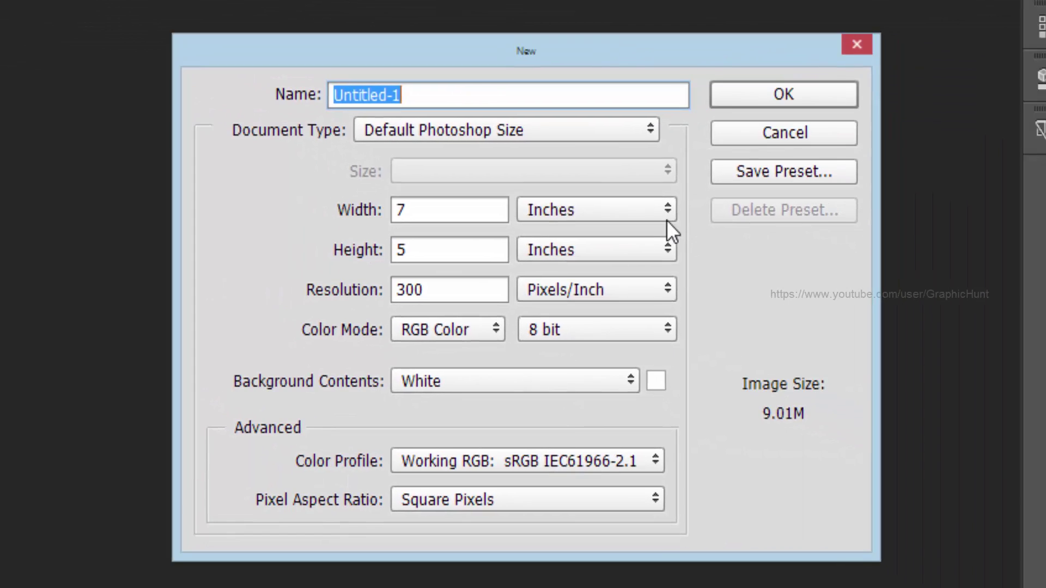
click(667, 211)
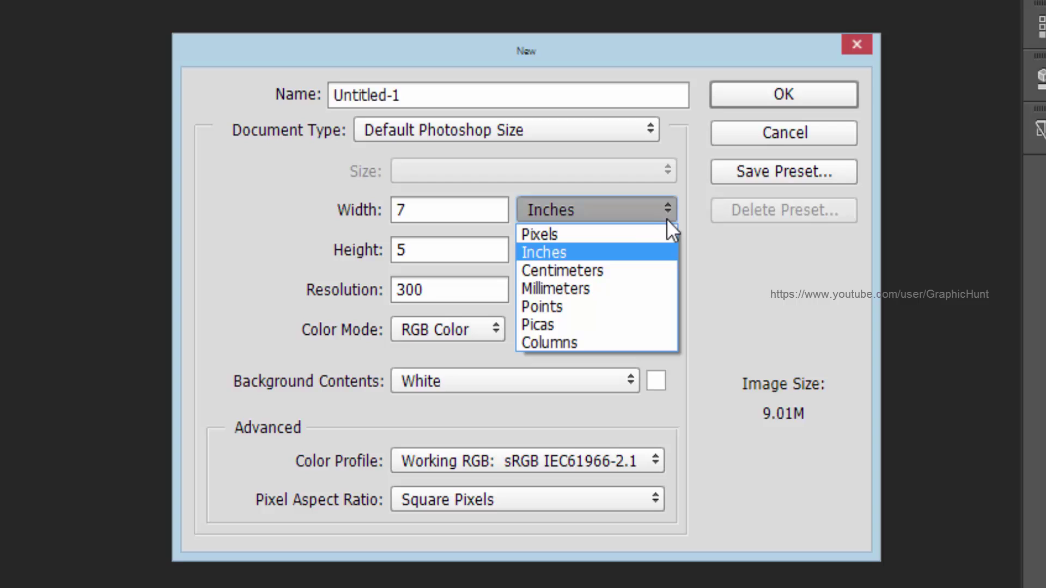
click(587, 234)
double_click(429, 209)
text(1500)
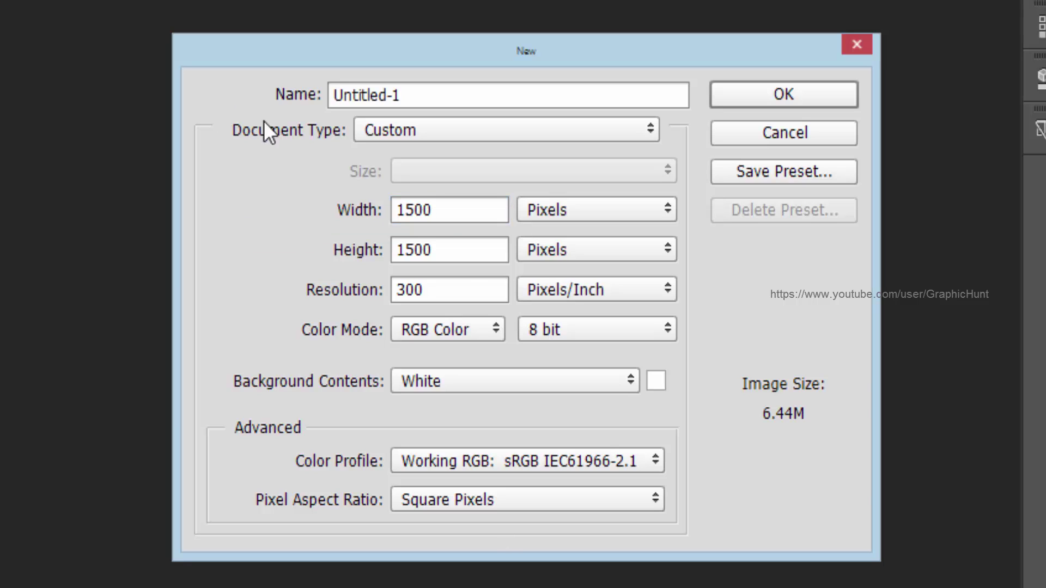
double_click(441, 250)
text(1000)
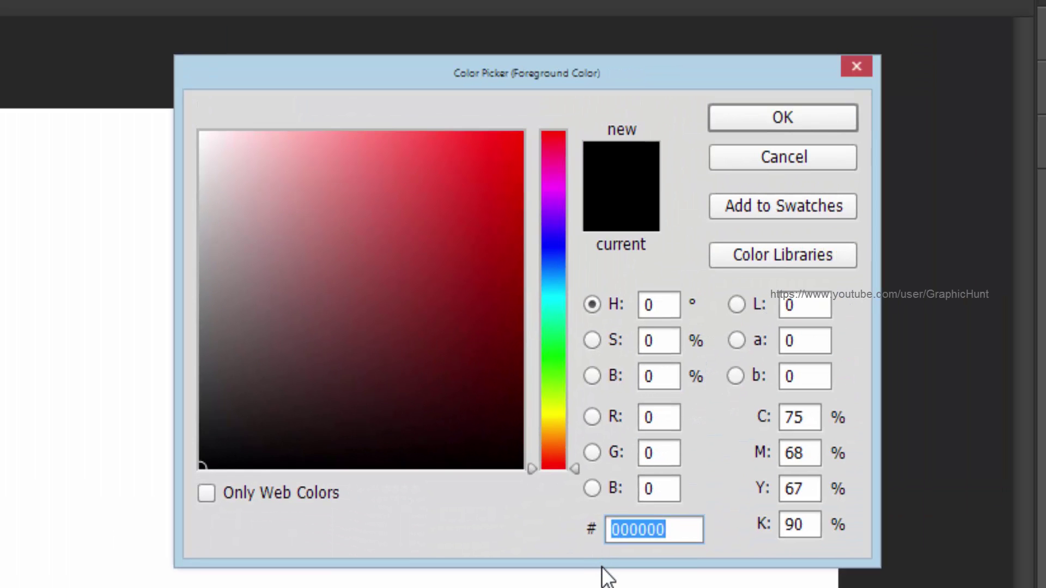
Pick light greys acadac and e1e1e1 as the gradient colours and choose a gradient preset.
text(acad)
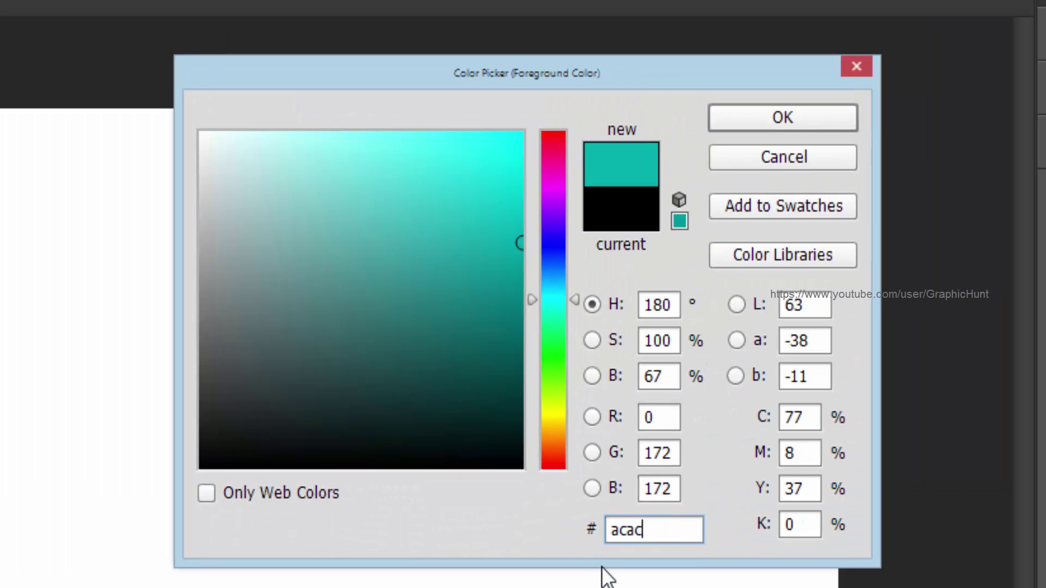
text(ac)
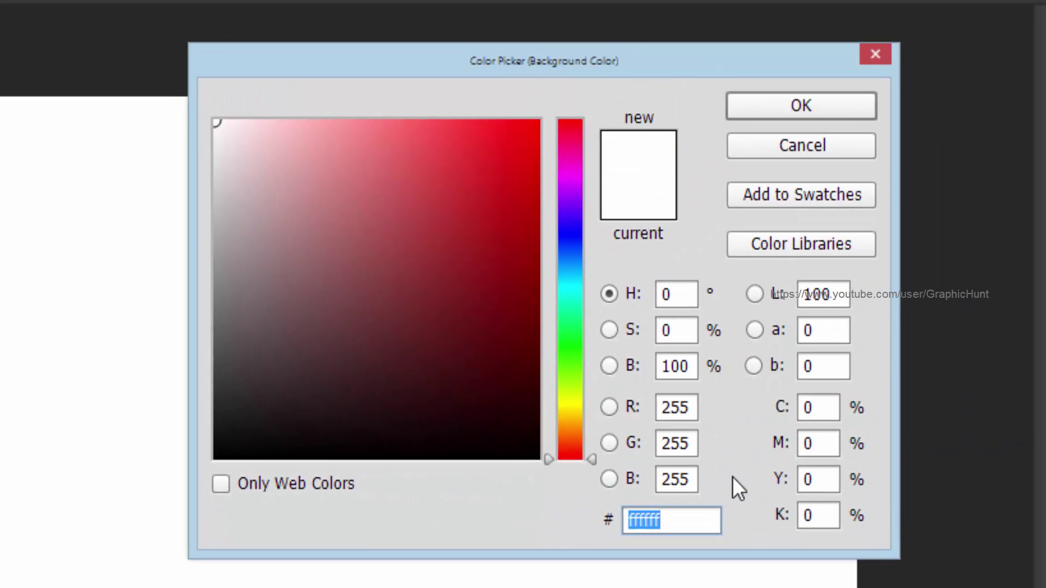
text(e)
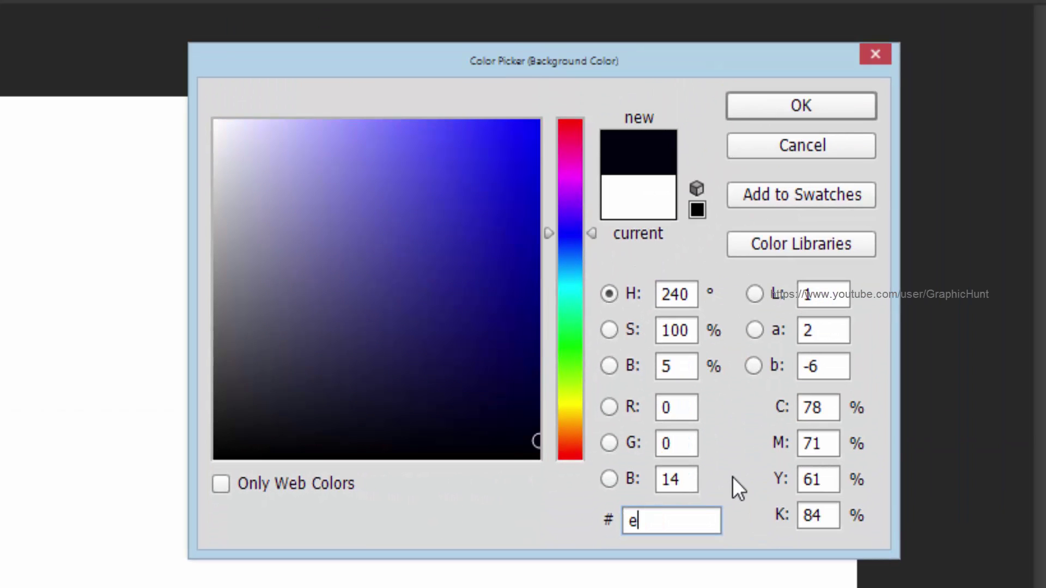
text(1e1e1)
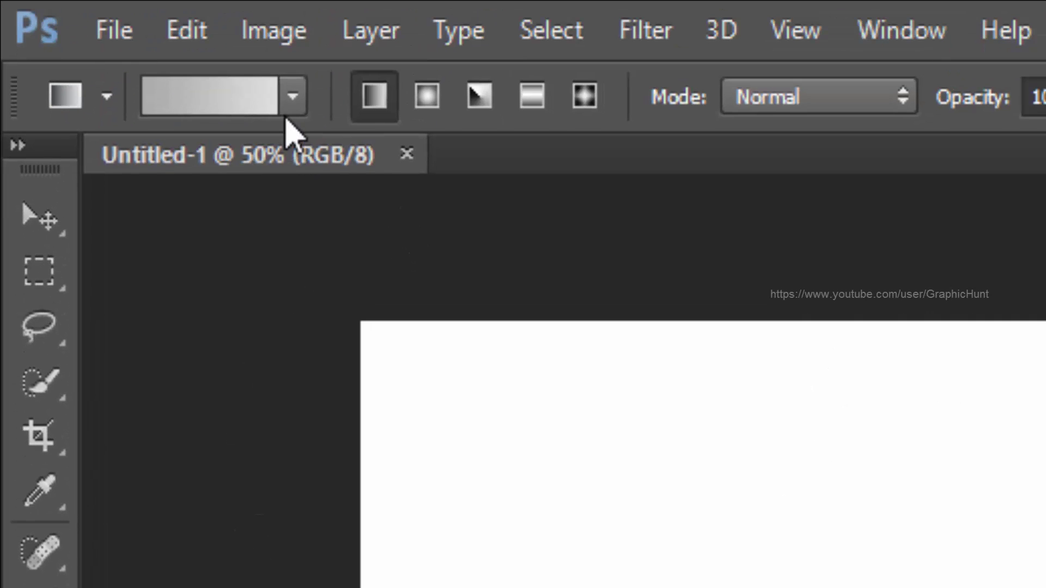
click(292, 96)
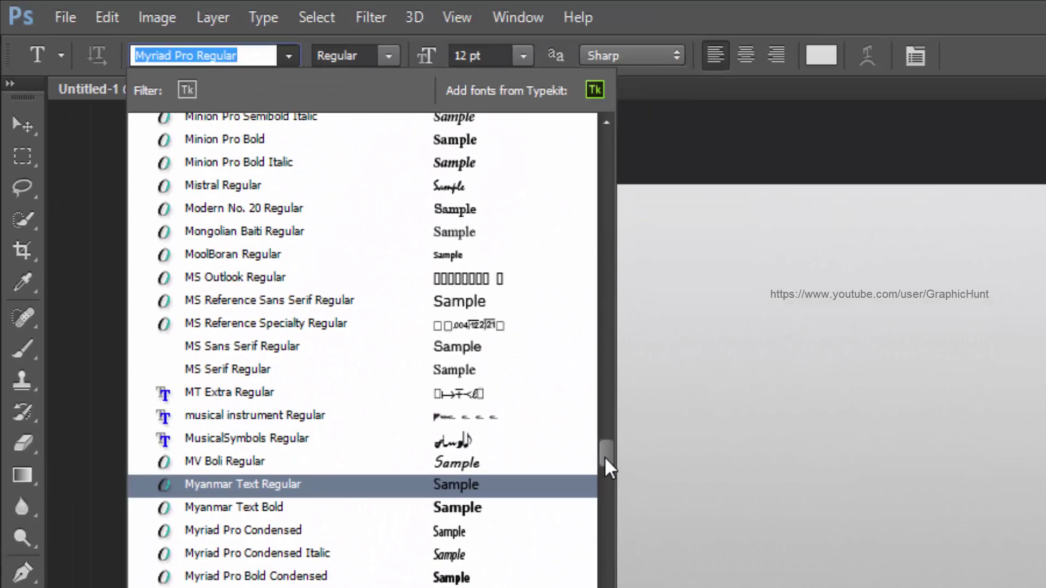
Set the text's font to Cooper Std Black and its colour to light grey dbdbdb.
drag(662, 434, 653, 301)
drag(596, 346, 573, 276)
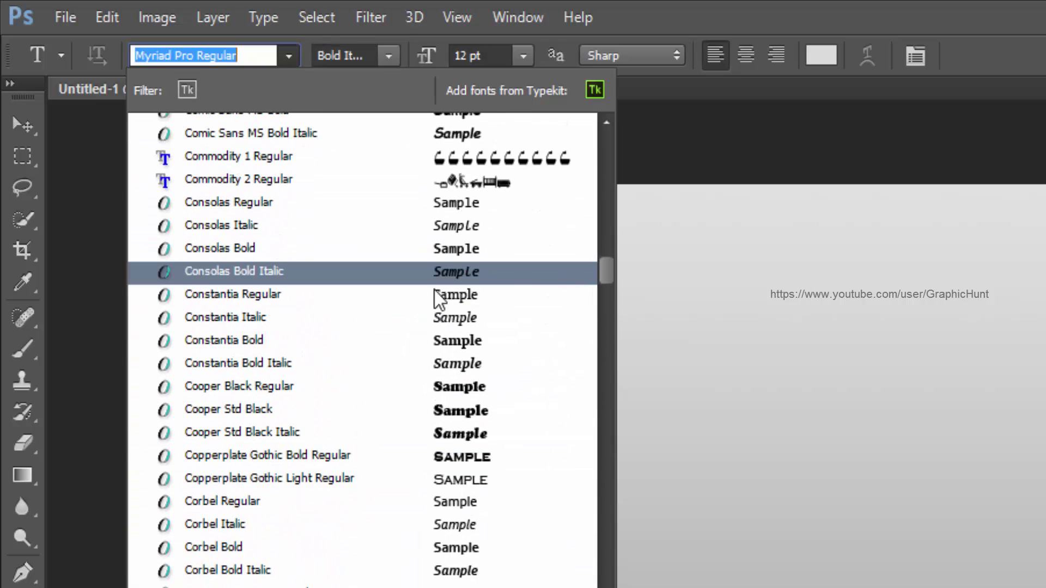
click(282, 411)
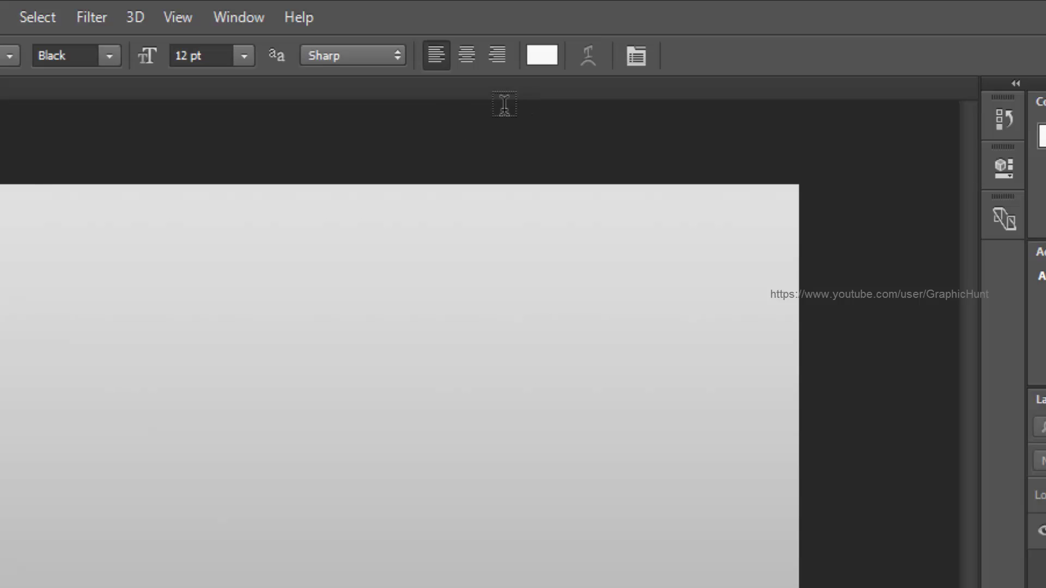
click(534, 55)
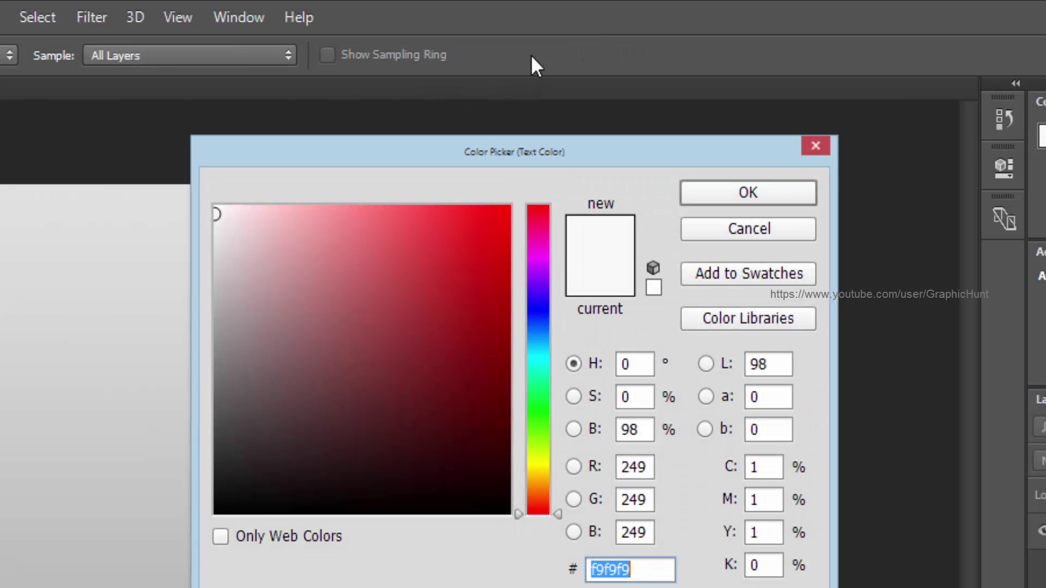
text(db)
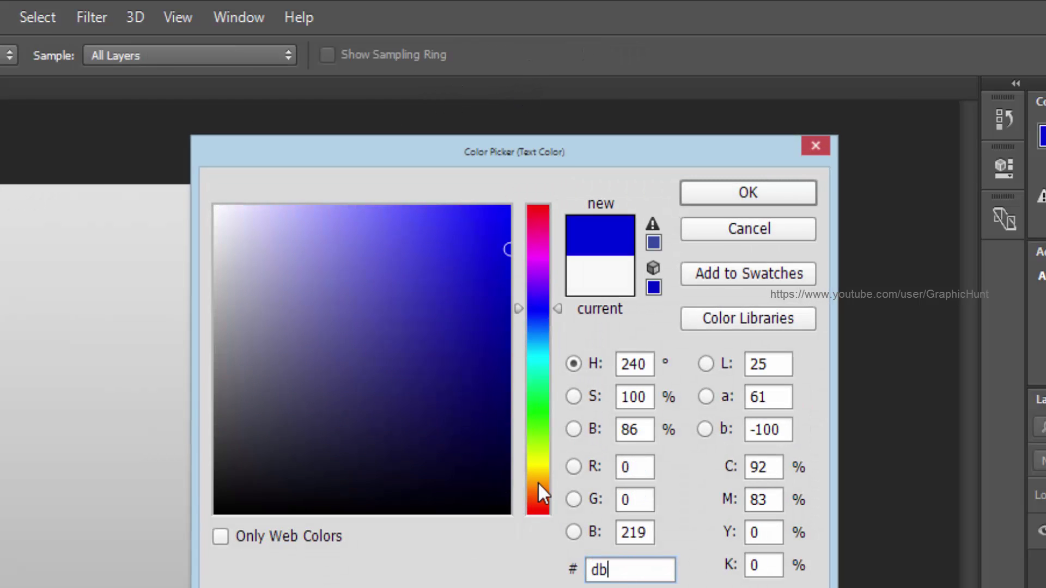
text(dbdb)
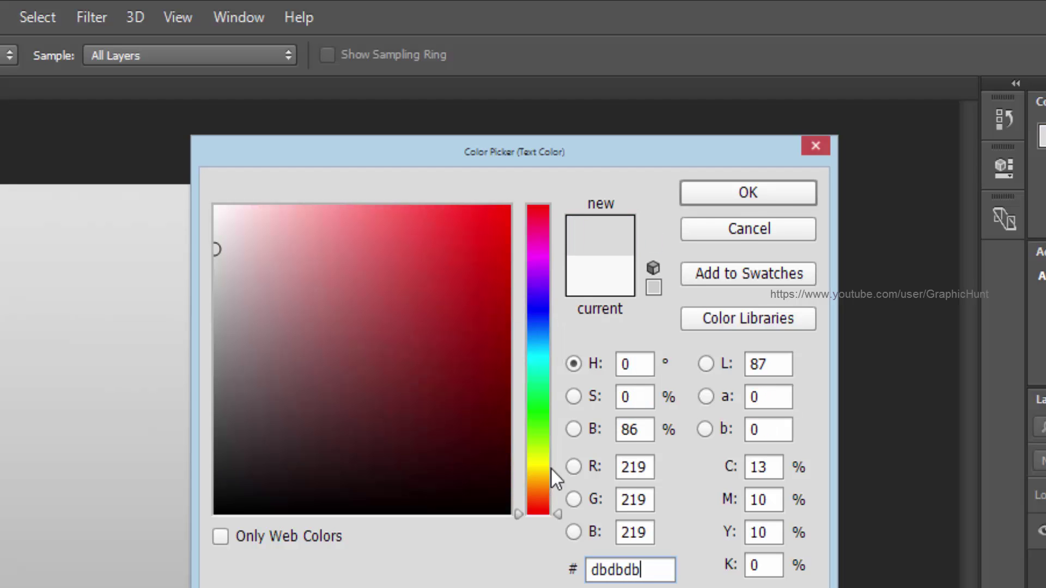
click(748, 191)
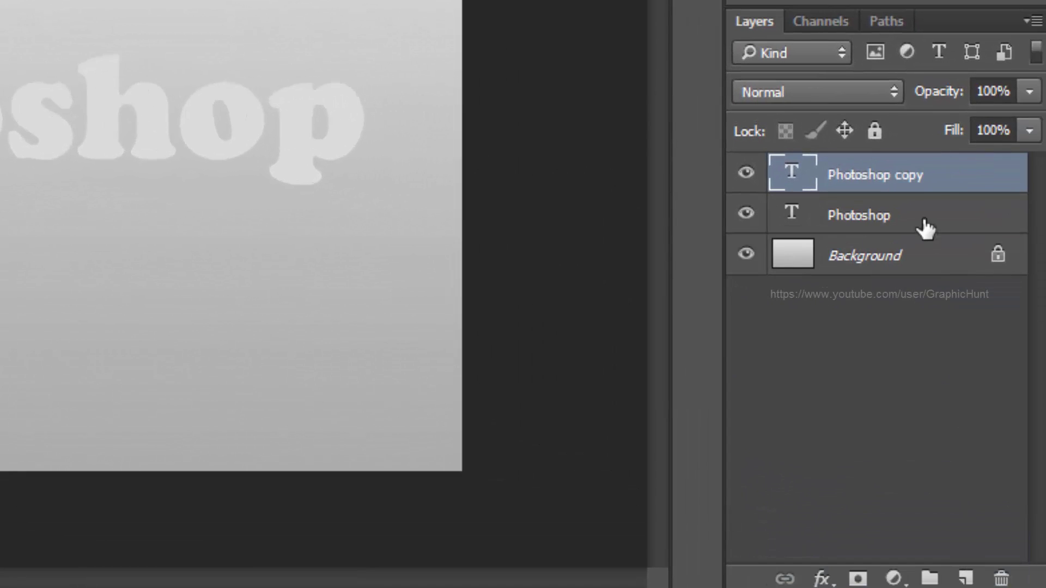
Rename the duplicated text layer to 'Photoshop - top'.
double_click(917, 175)
click(929, 175)
double_click(912, 175)
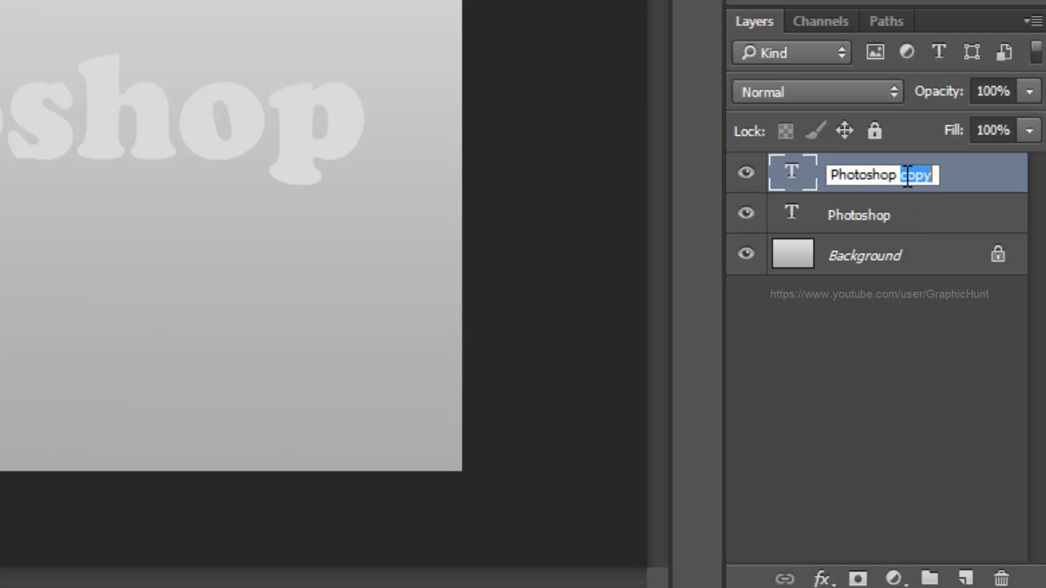
text(-)
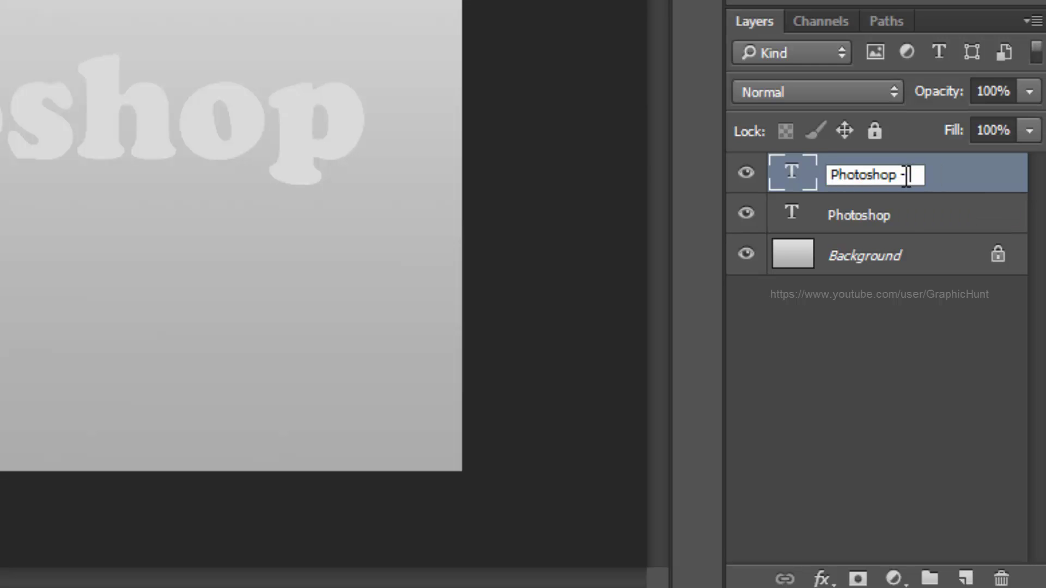
text( top)
key(Return)
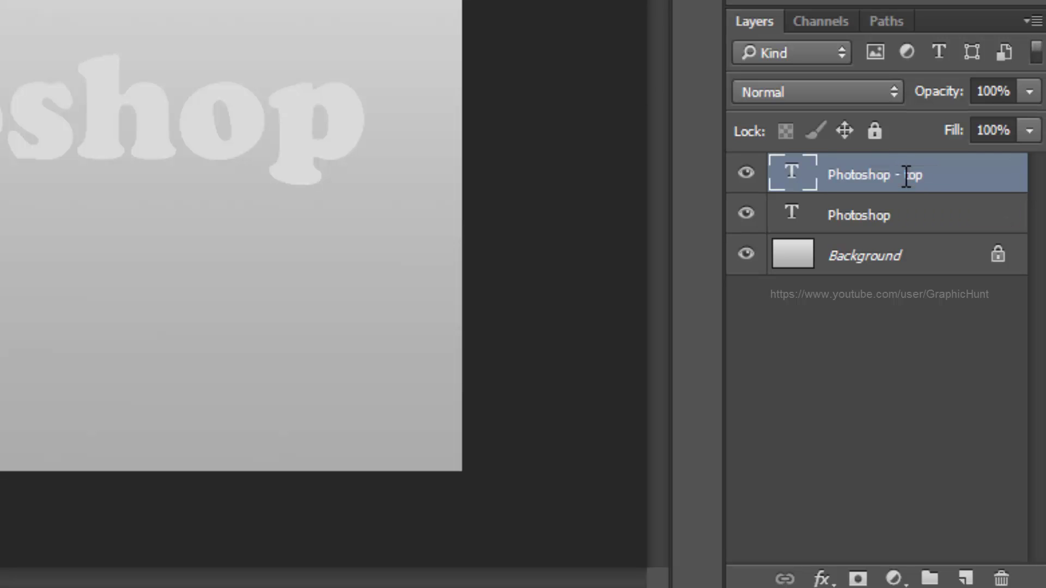
Rename the original text layer to 'Photoshop - bottom'.
click(907, 218)
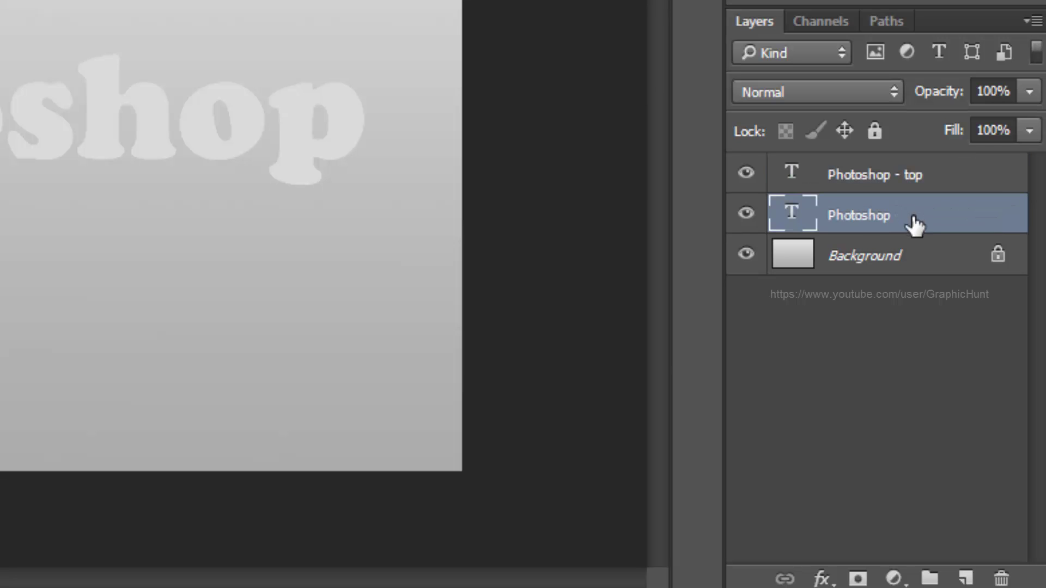
double_click(907, 217)
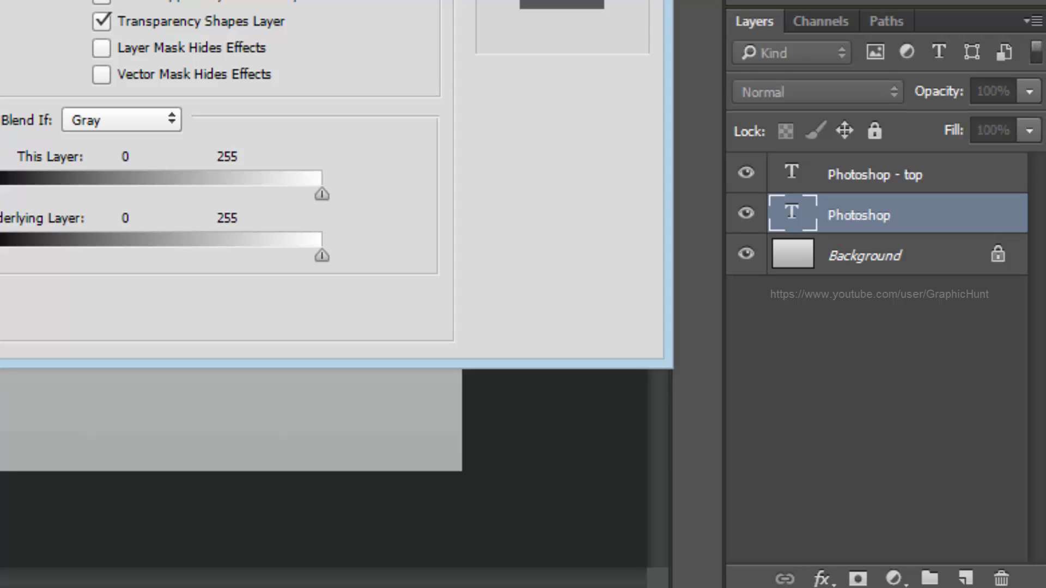
key(Return)
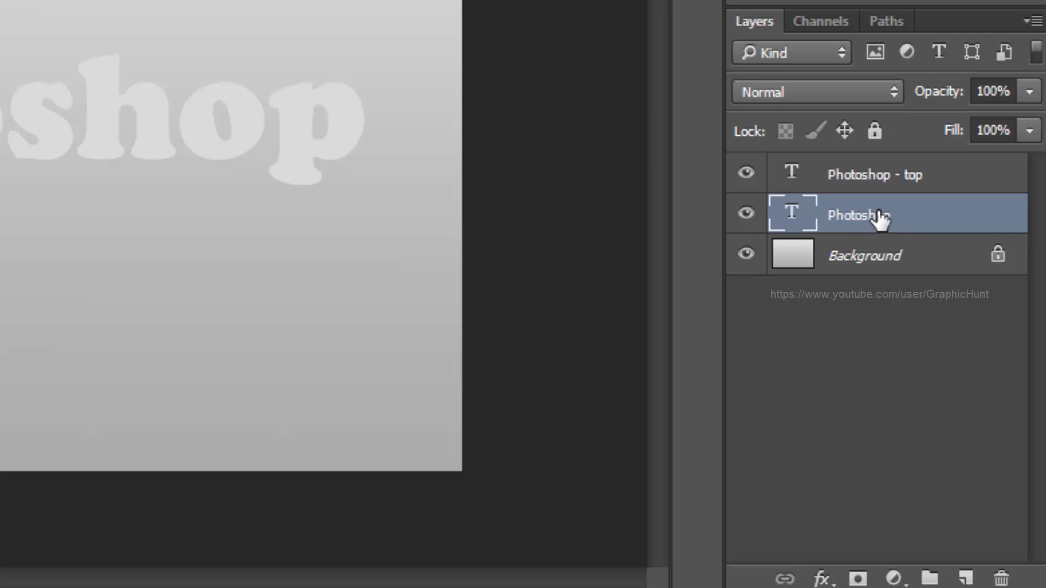
double_click(853, 215)
click(915, 217)
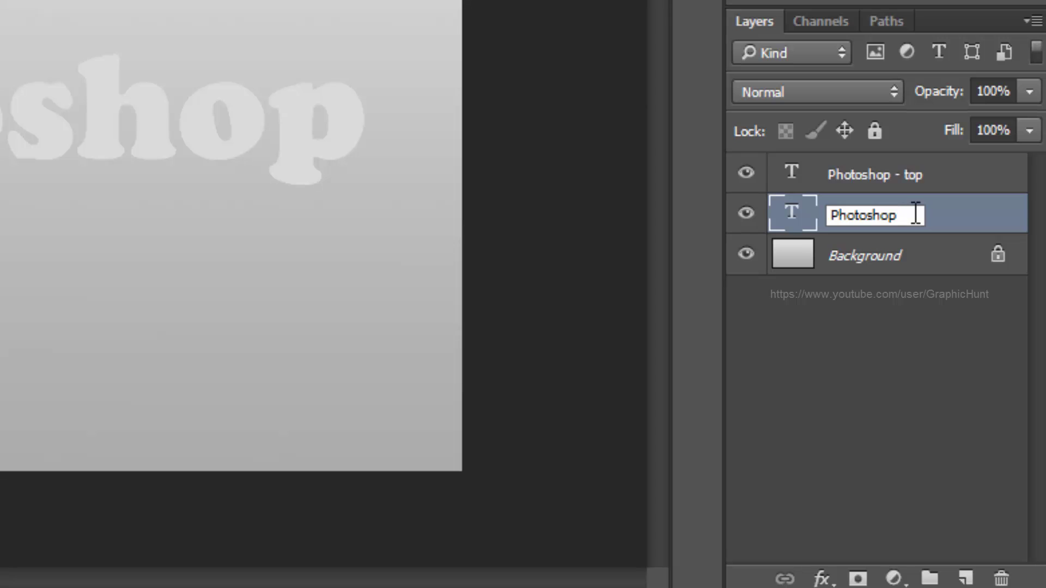
text(- bottom)
key(Return)
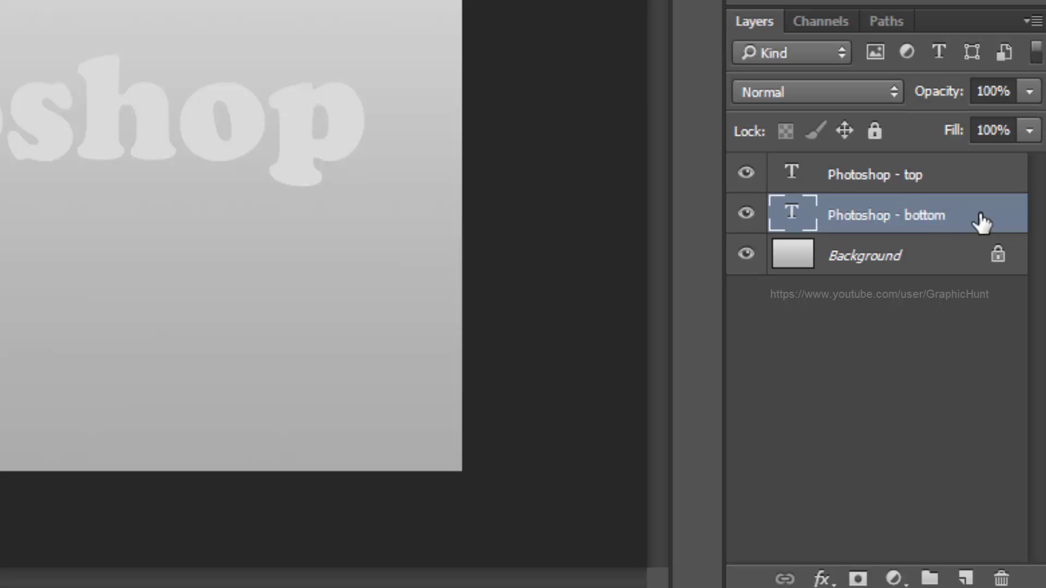
Add Bevel & Emboss to the bottom layer with size 9 and soften 2.
double_click(976, 219)
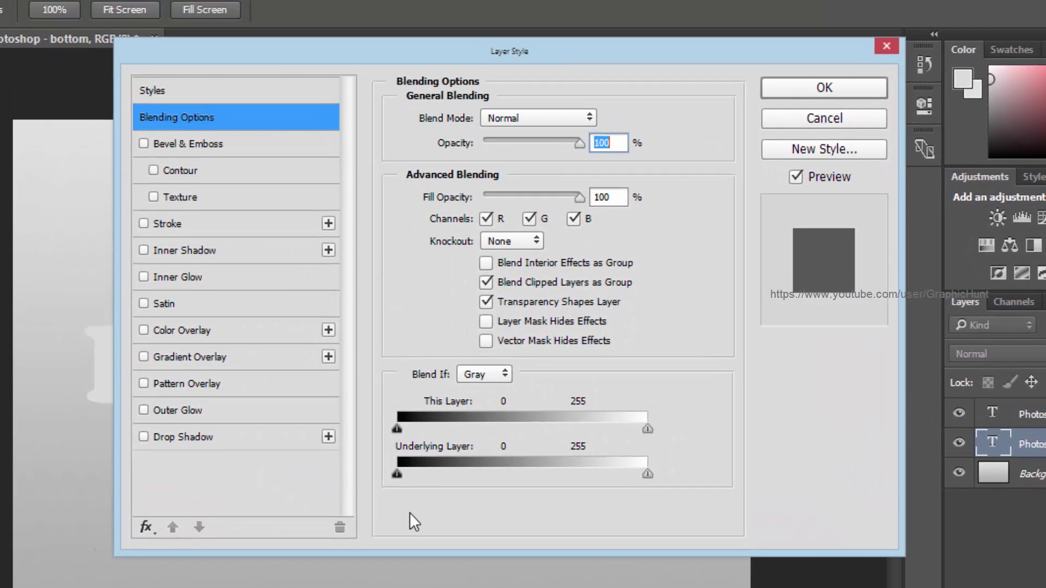
click(414, 522)
click(202, 146)
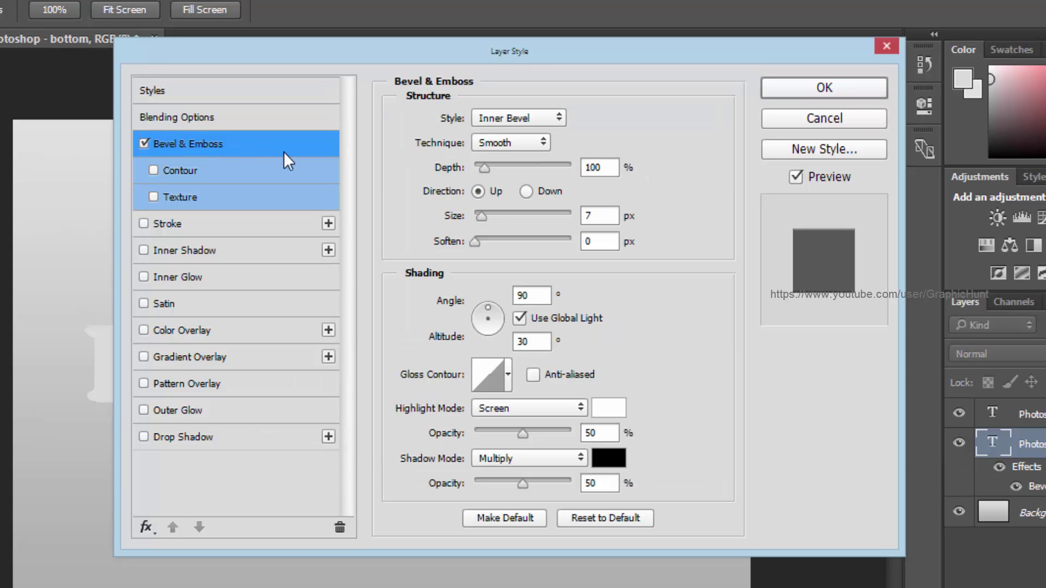
click(603, 518)
click(600, 215)
text(9)
key(Tab)
text(2)
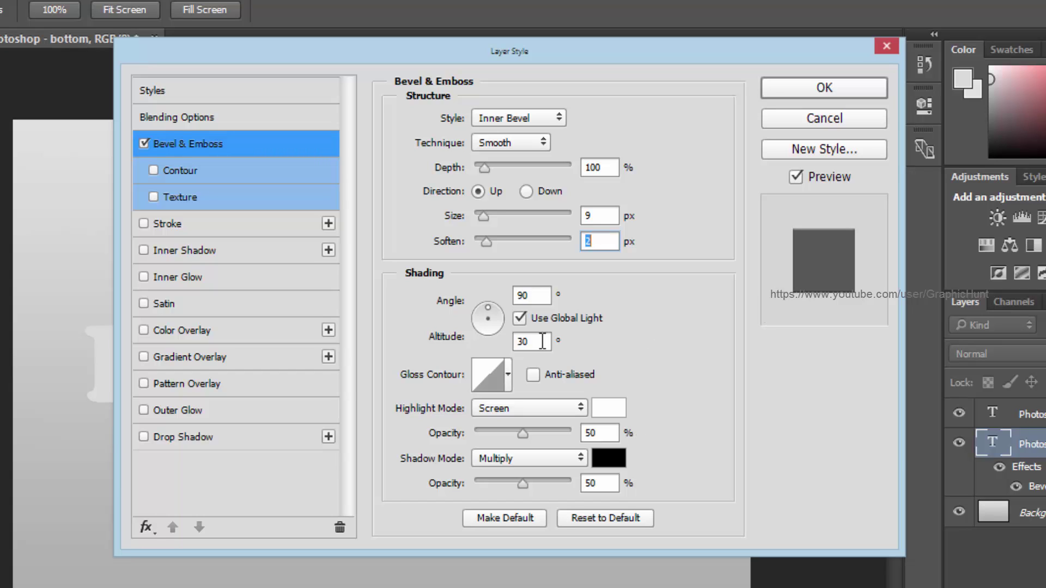
Give the bevel its own 132° shading angle and an 11° altitude.
click(519, 319)
click(531, 295)
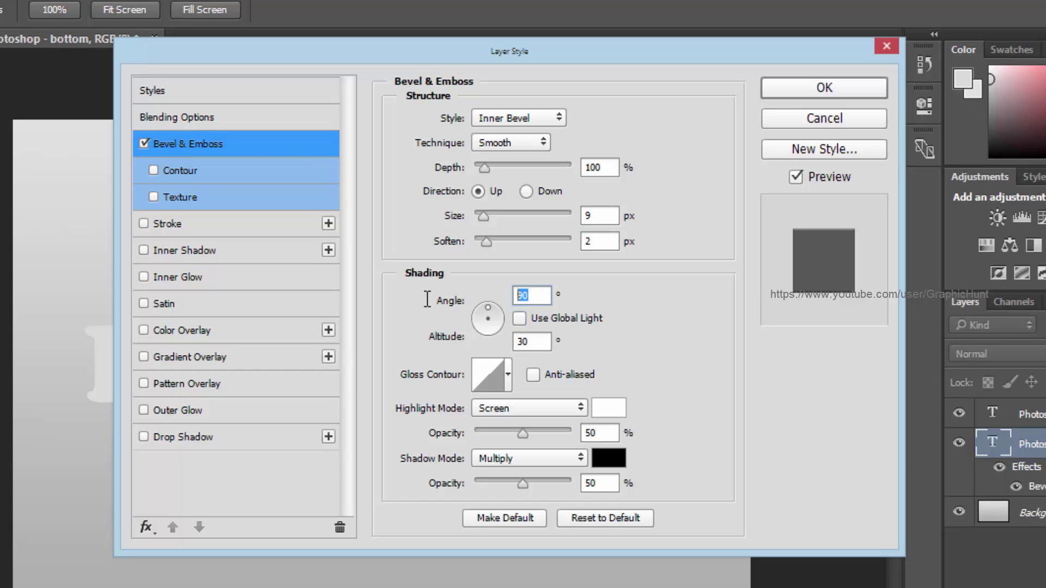
text(132)
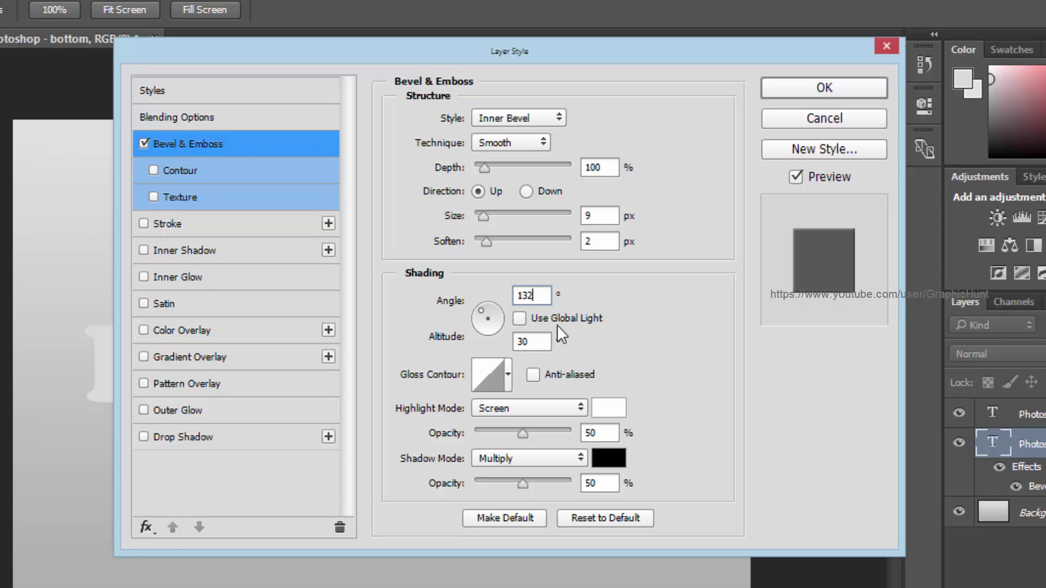
key(Return)
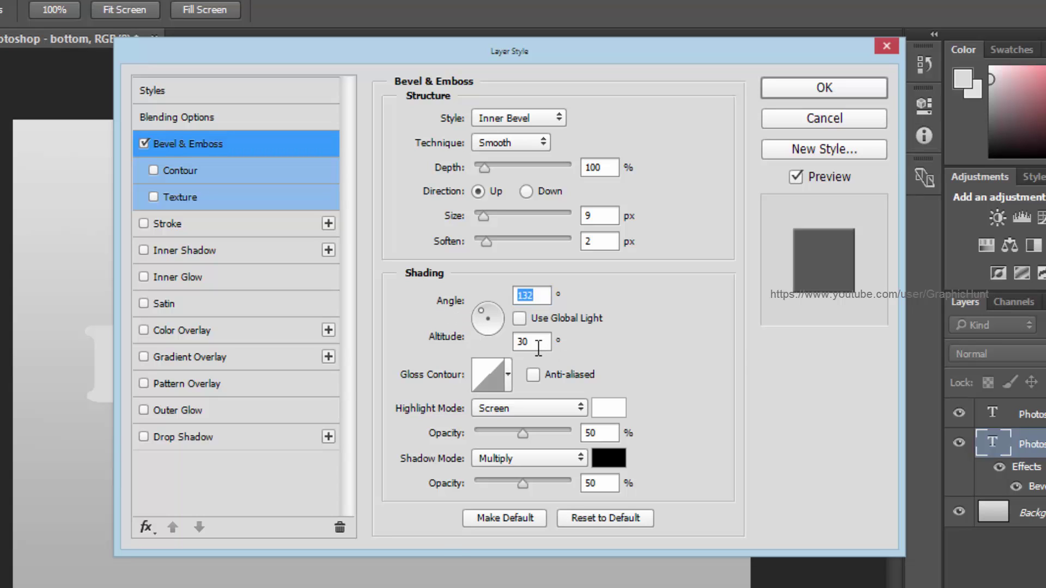
double_click(535, 347)
text(11)
Append the Contours preset set and use a steep curved gloss contour.
click(507, 376)
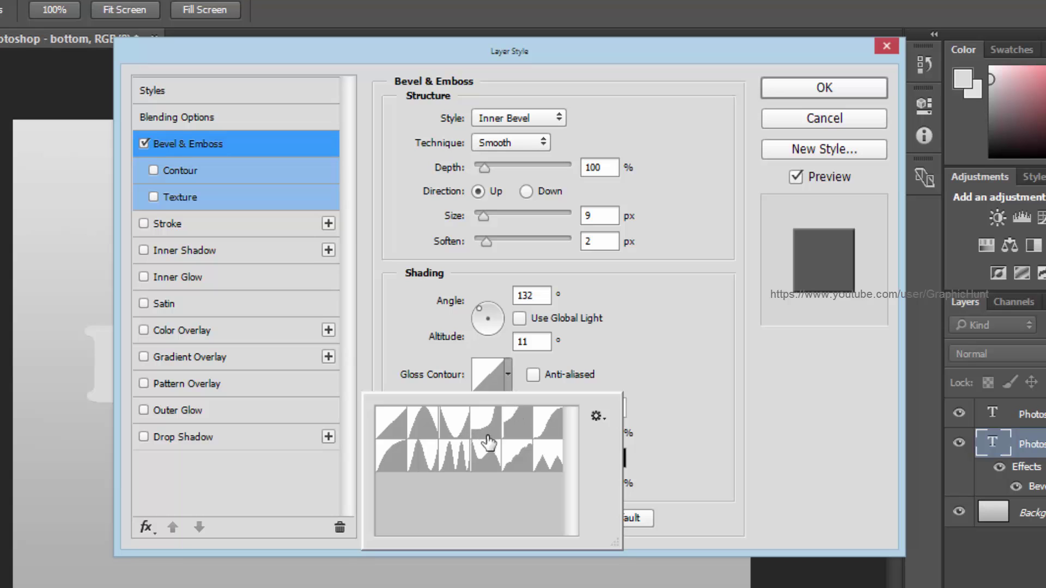
click(602, 418)
click(649, 415)
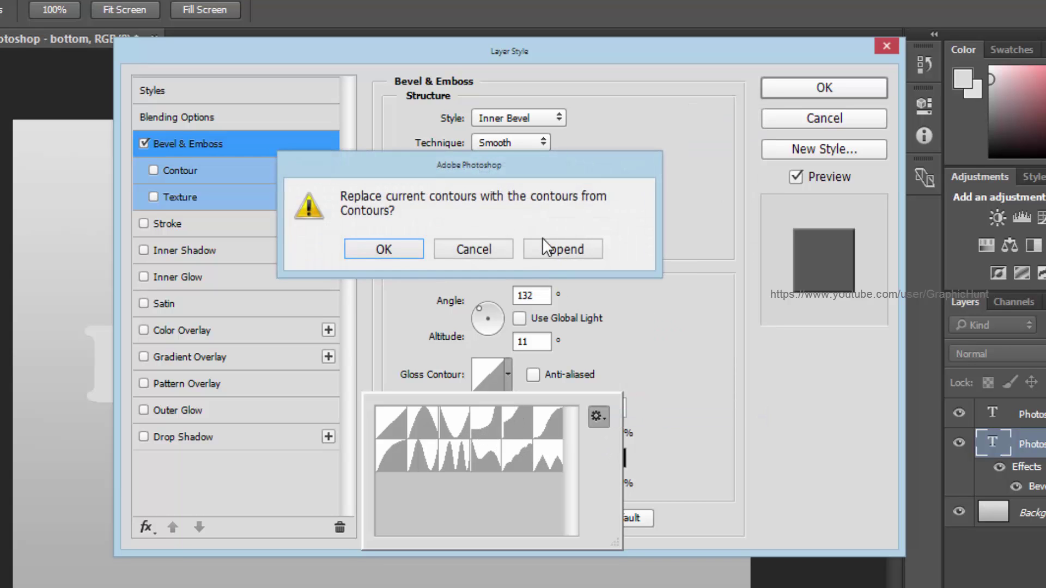
click(555, 252)
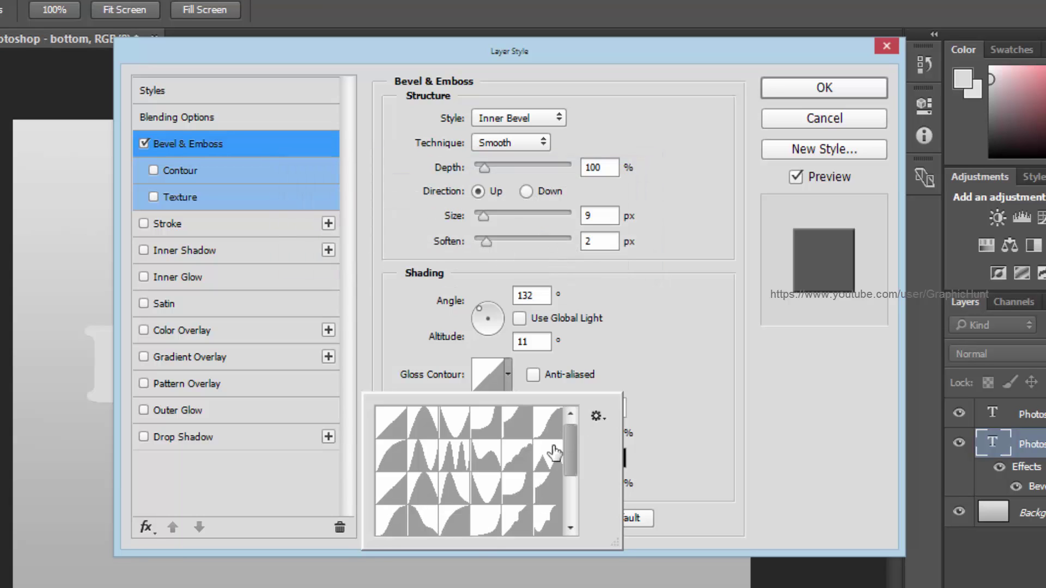
click(484, 524)
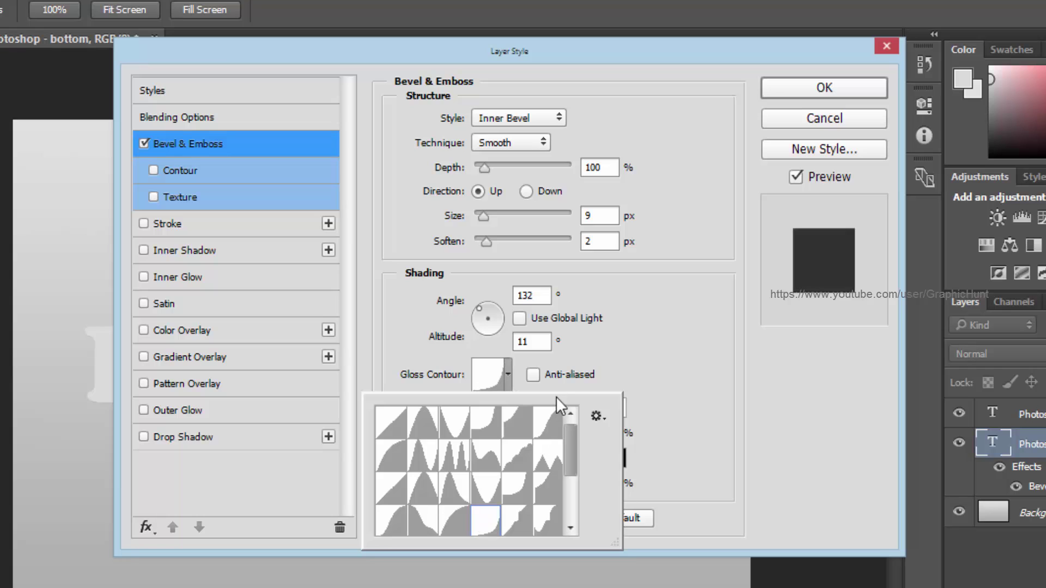
click(538, 373)
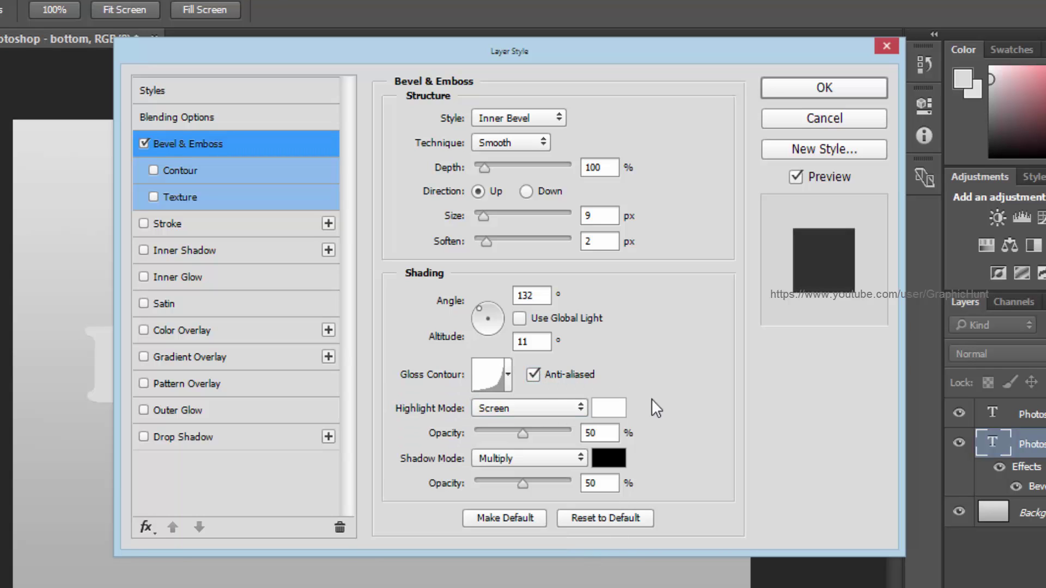
Set the bevel shadow colour to cbcbcb, with highlight and shadow opacities at 75%.
click(605, 459)
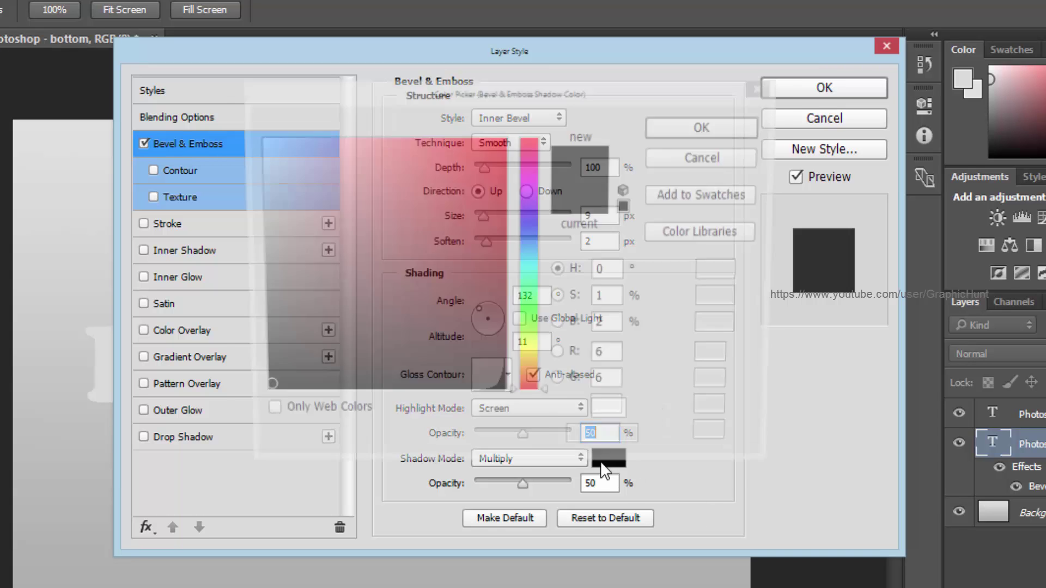
text(cbcbcb)
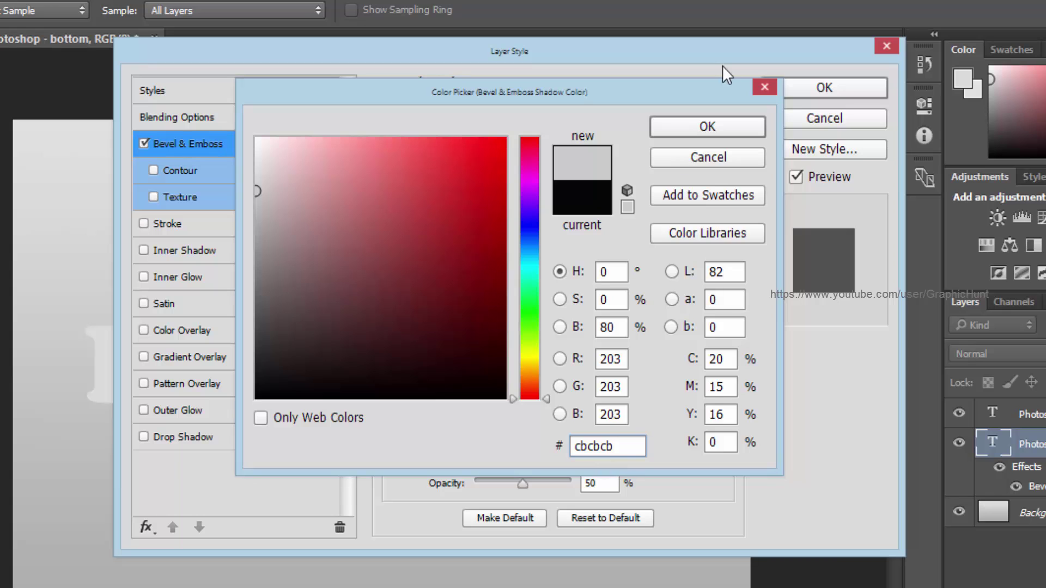
click(727, 123)
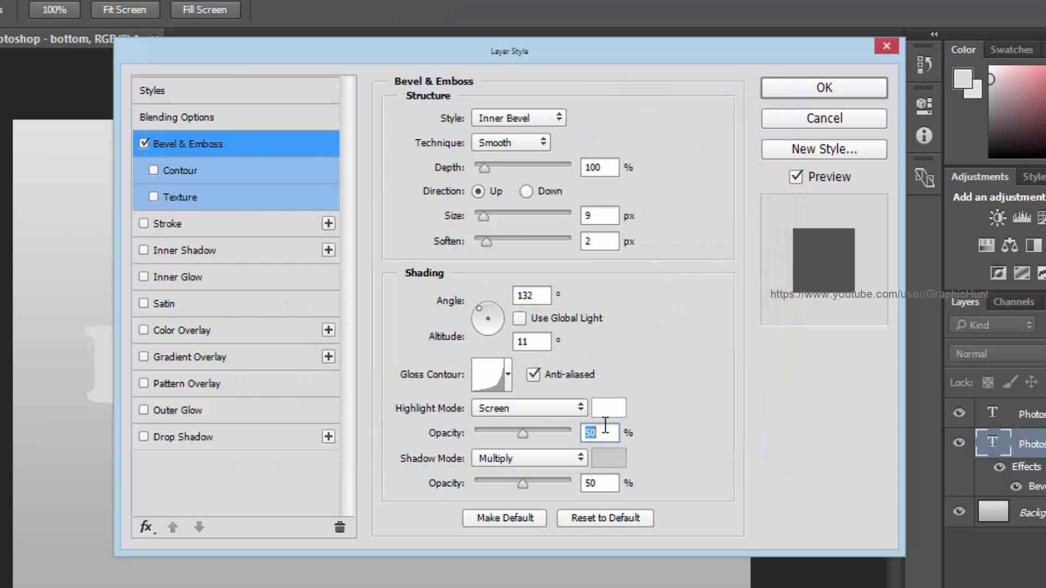
text(75)
key(Tab)
text(75)
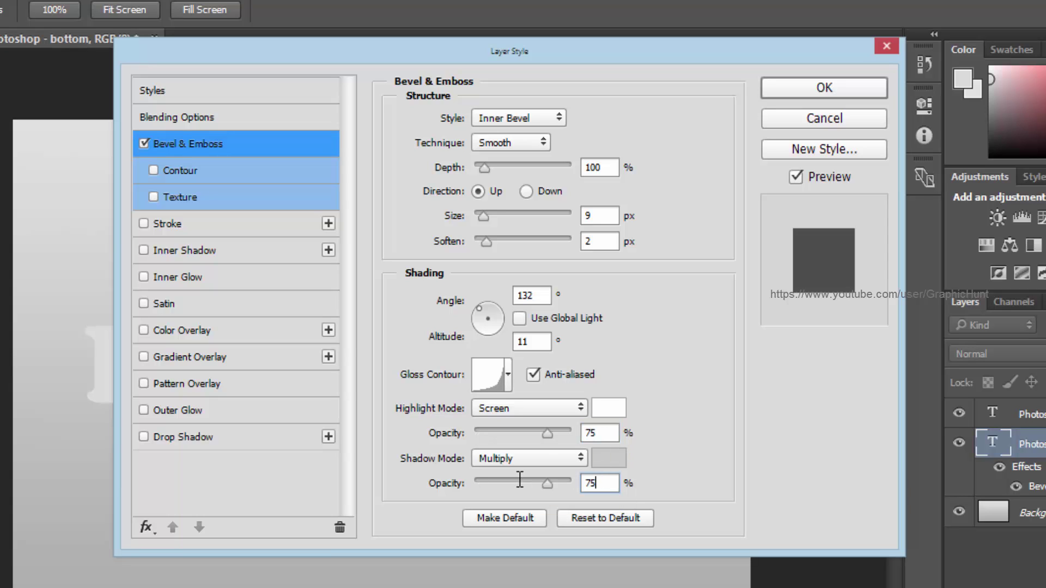
click(703, 407)
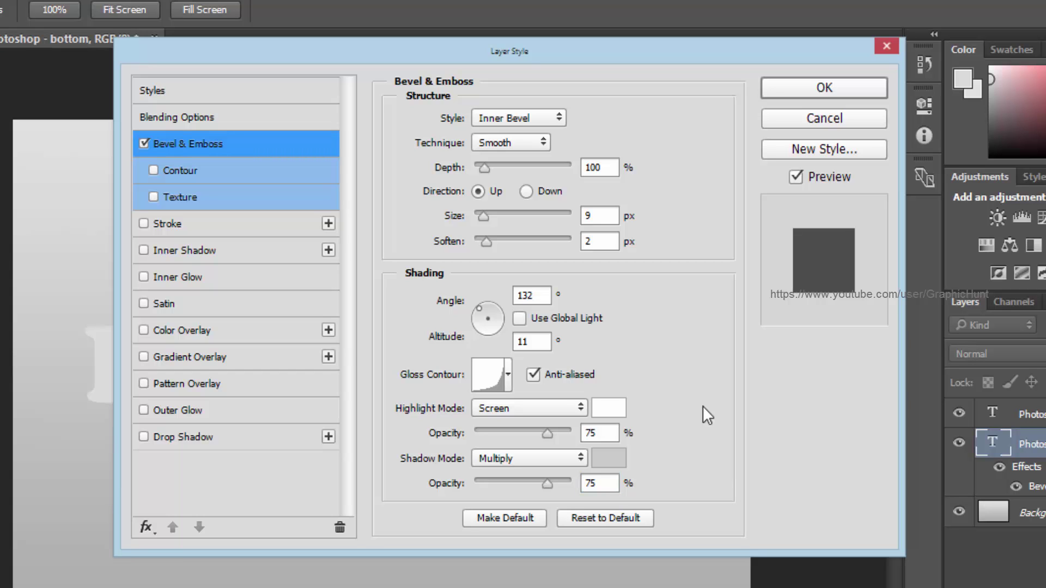
Enable the bevel Contour with an anti-aliased double-peak shape at 100% range.
click(186, 170)
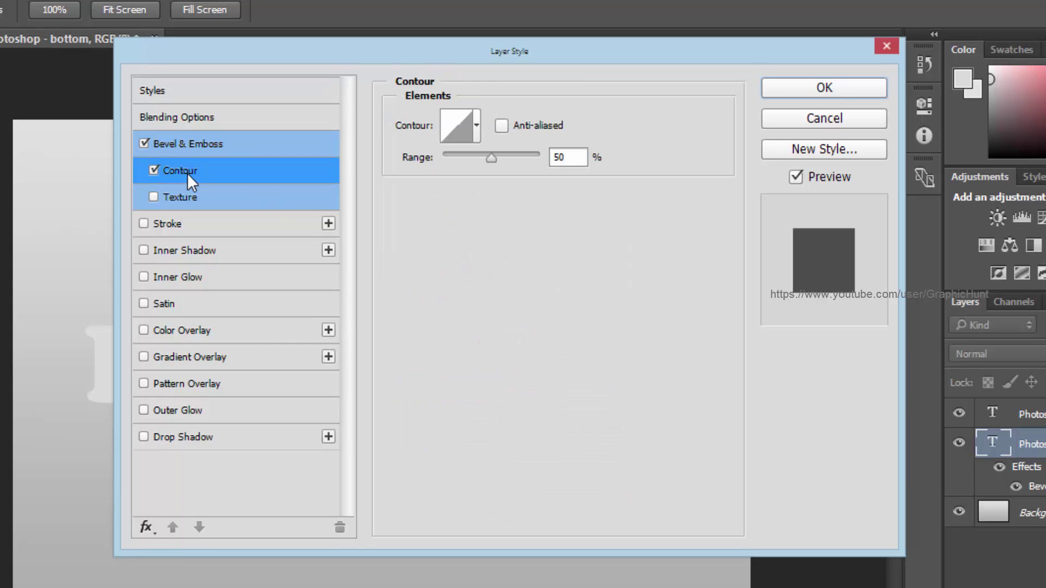
key(Tab)
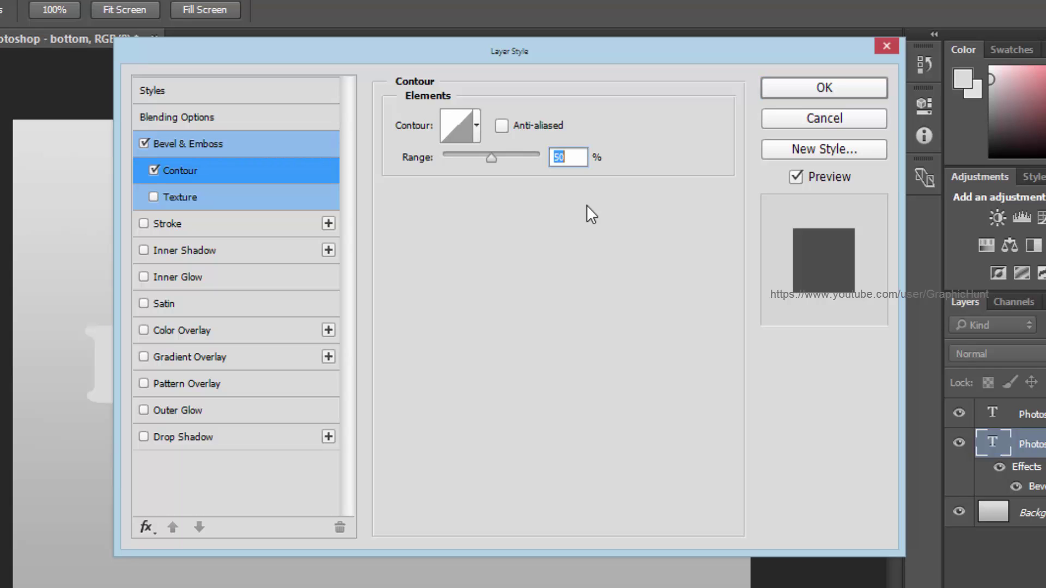
click(475, 126)
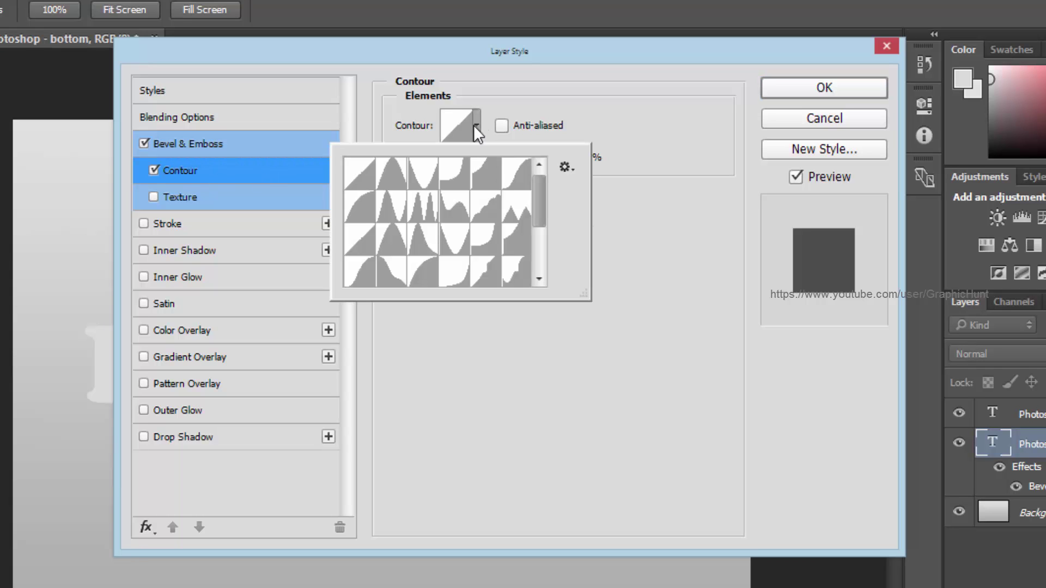
click(393, 217)
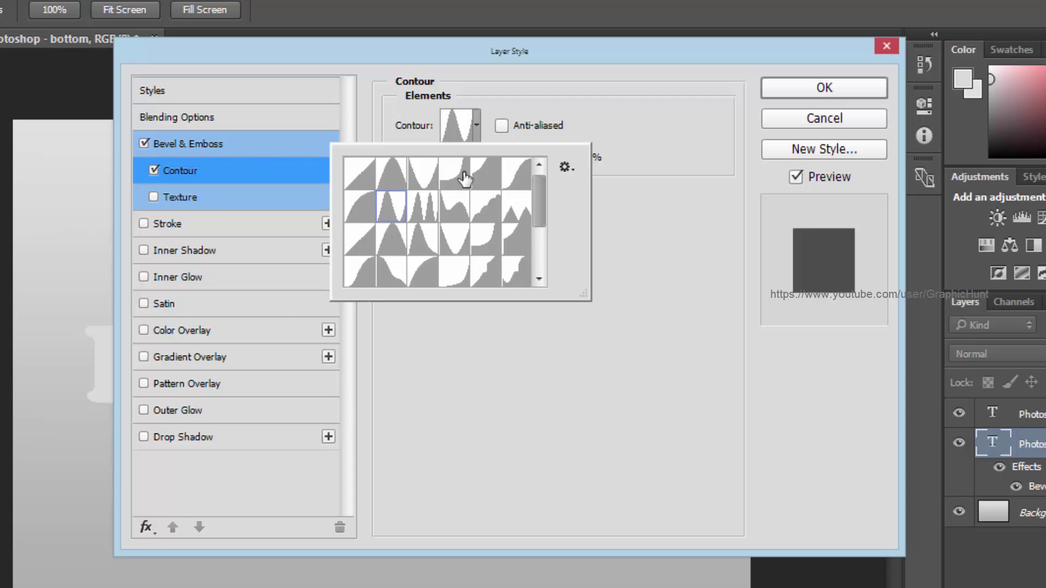
click(502, 125)
drag(492, 159, 578, 159)
click(632, 187)
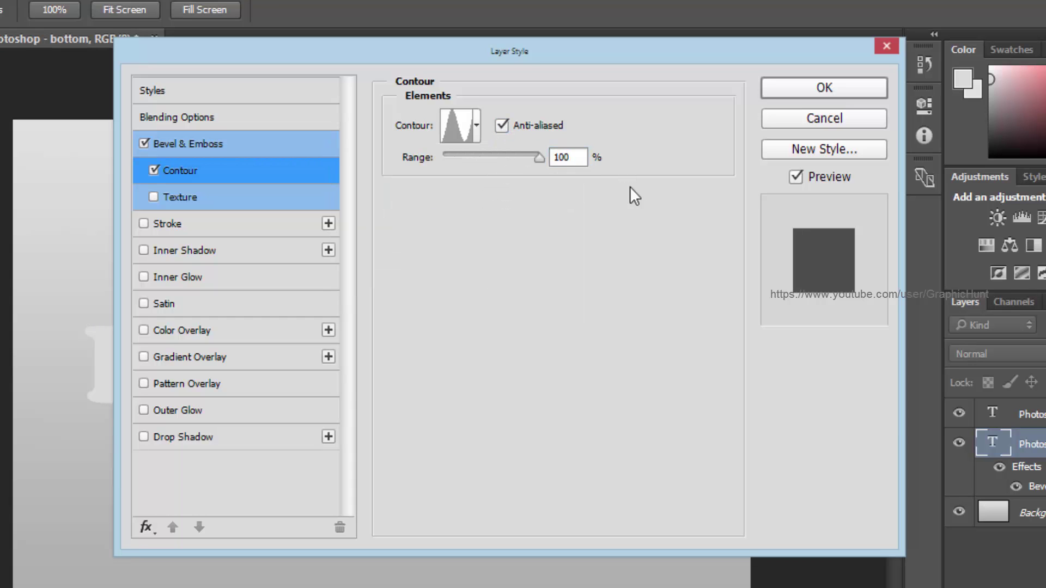
Enable Inner Shadow at 75% opacity with its own 120° angle.
click(205, 251)
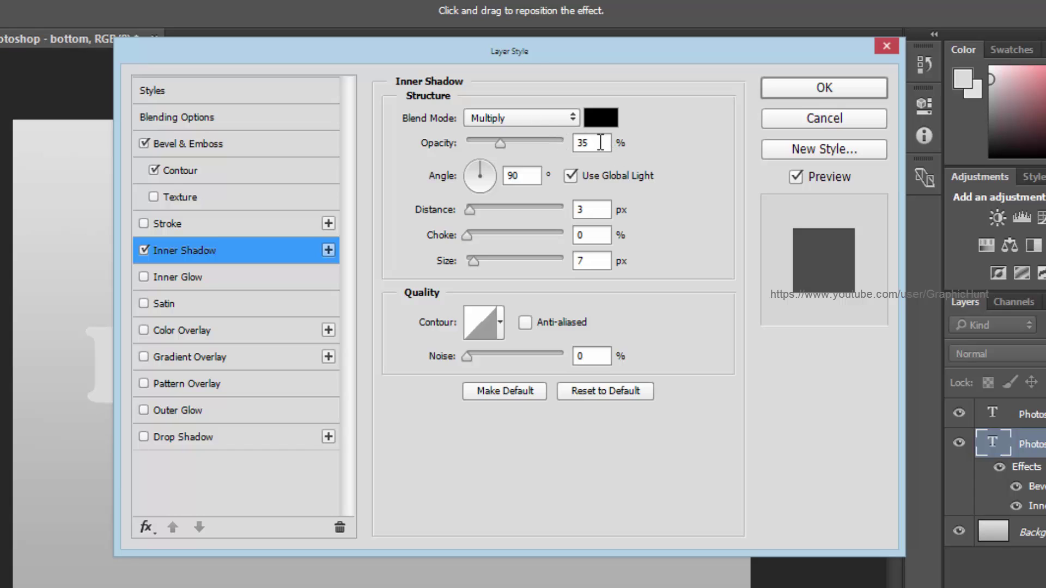
click(481, 144)
text(75)
click(571, 176)
click(534, 176)
text(120)
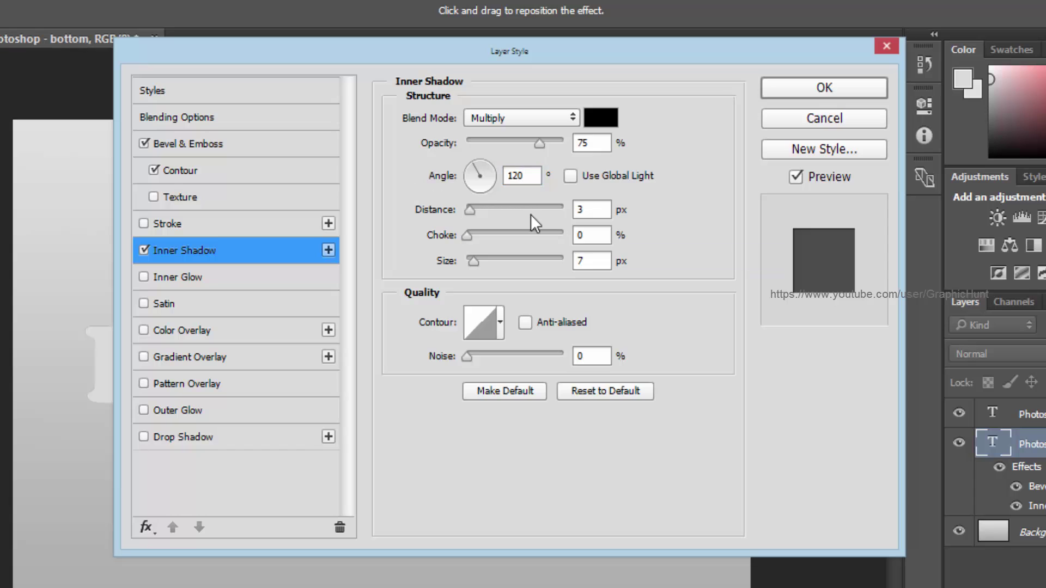
Set the inner shadow distance to 0, size to 6 px, with a curved contour.
click(591, 209)
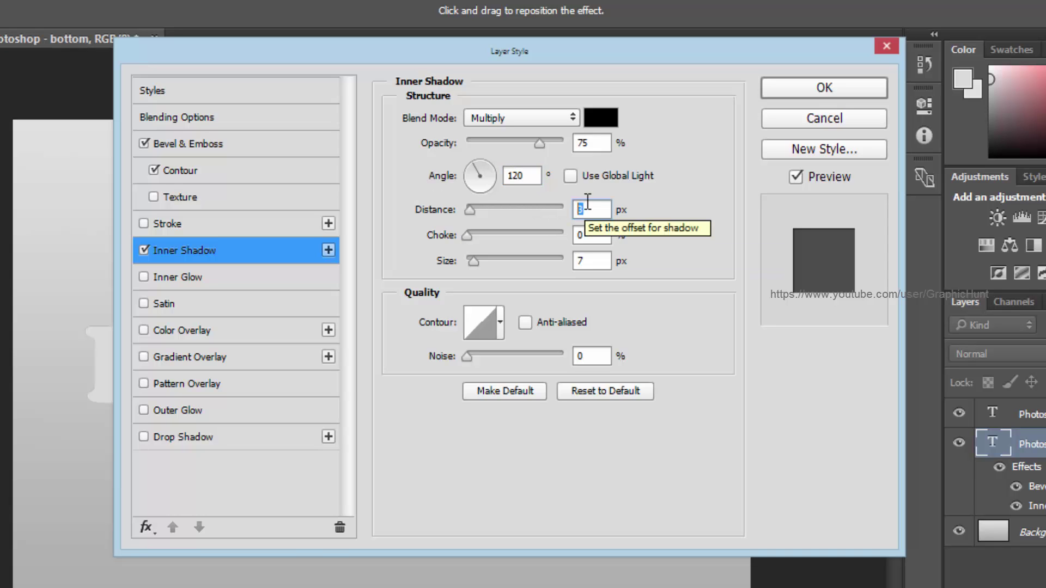
text(0)
click(597, 260)
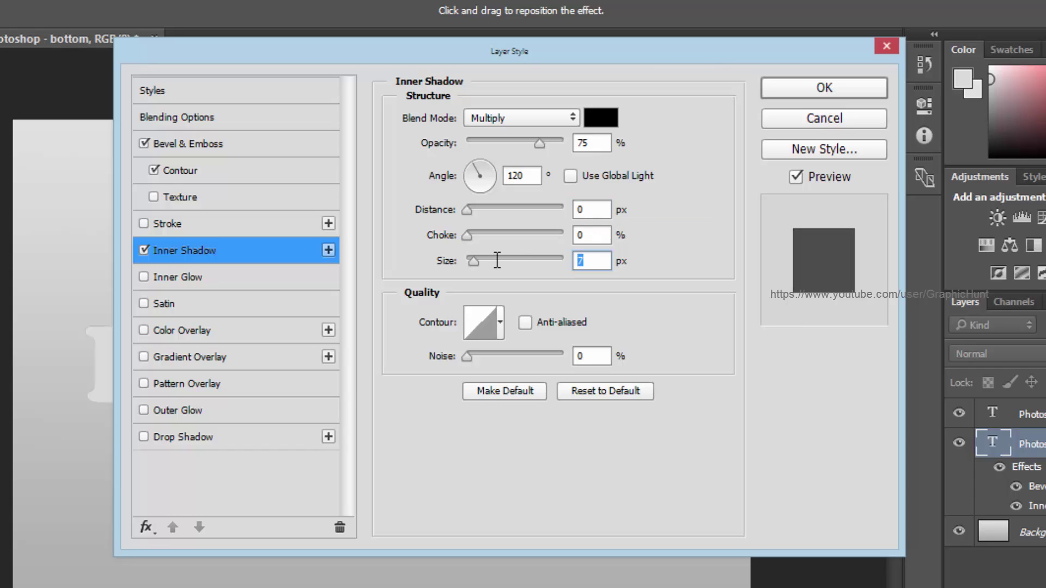
text(6)
click(501, 322)
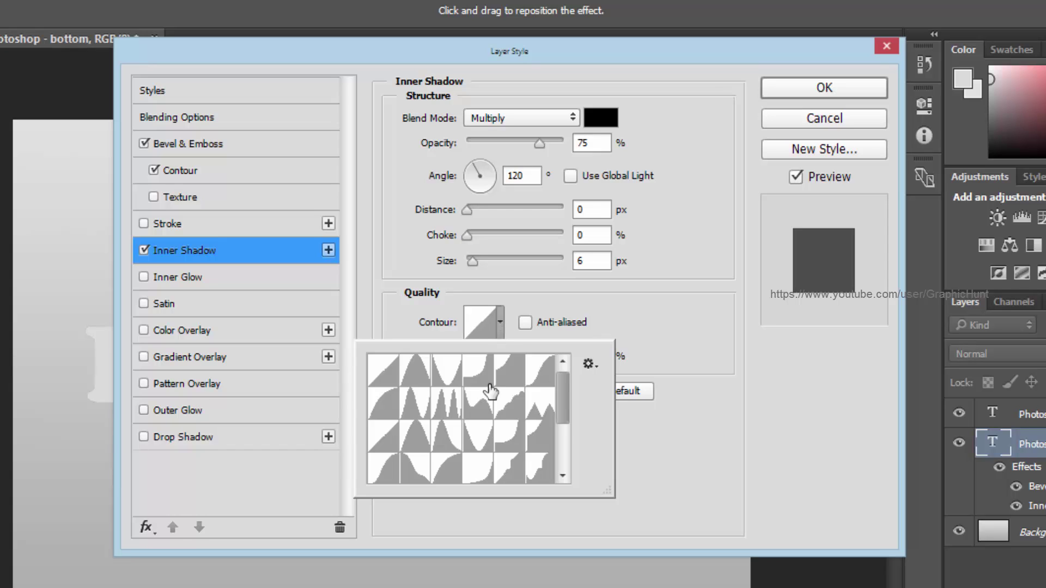
click(479, 475)
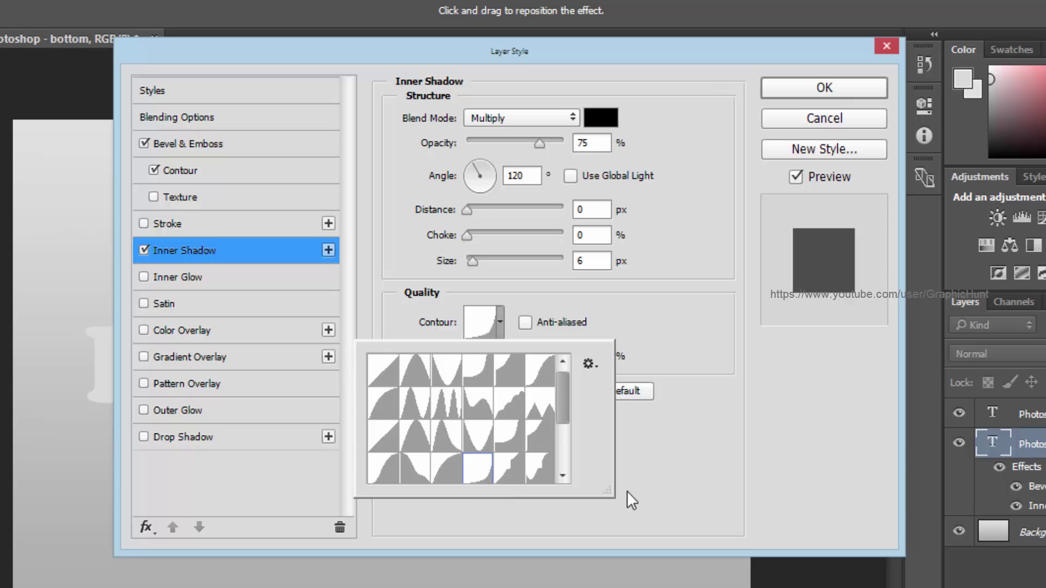
click(641, 492)
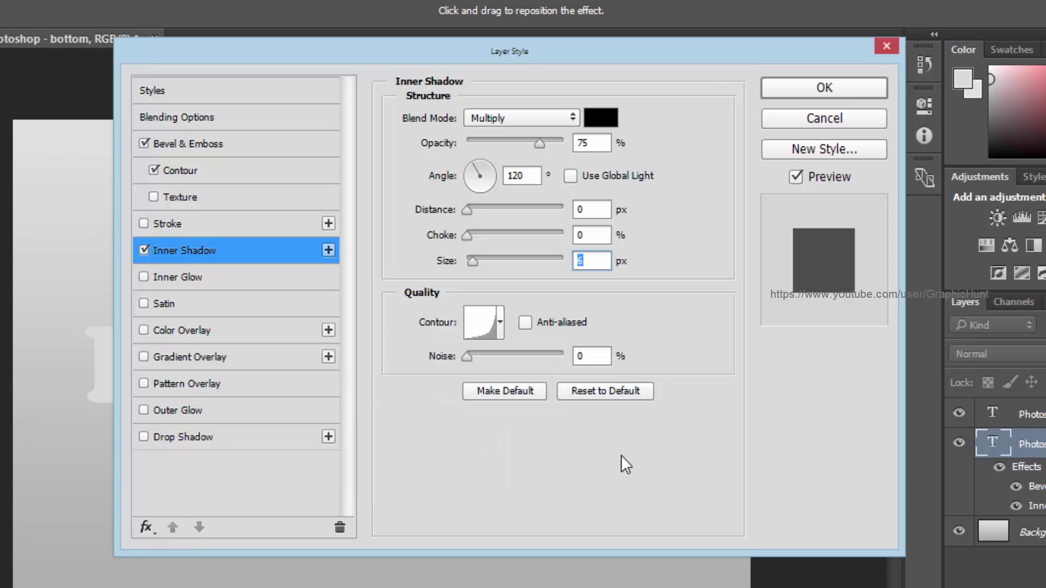
click(598, 324)
Enable Drop Shadow in mid grey 707070 at 75% opacity.
click(196, 440)
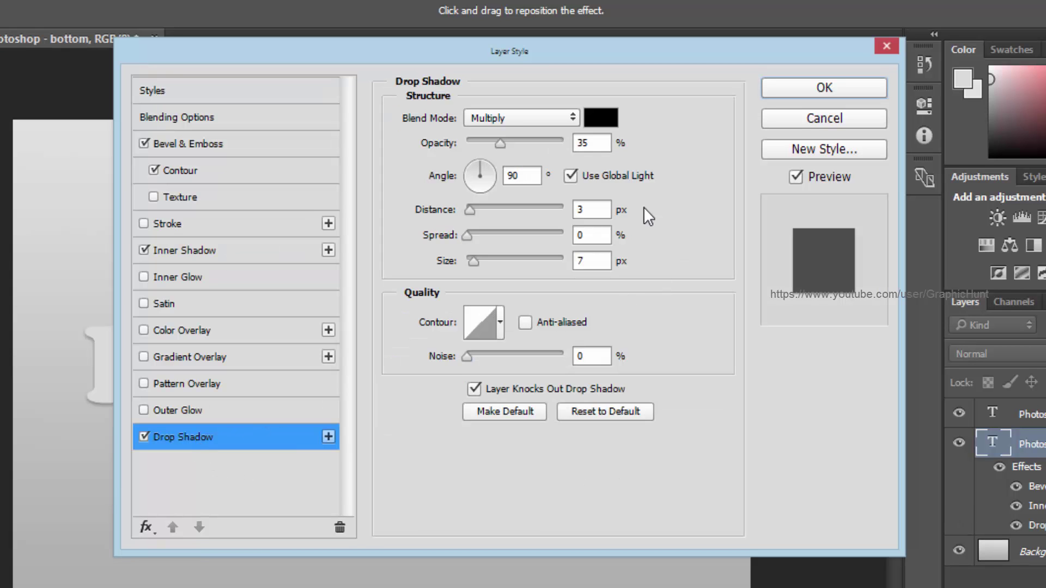
click(599, 119)
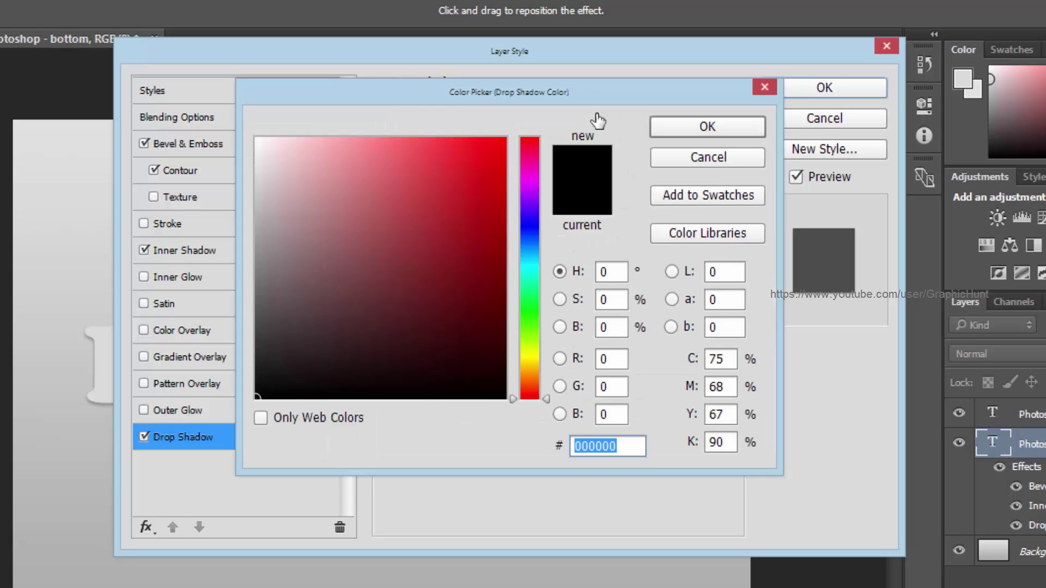
text(707070)
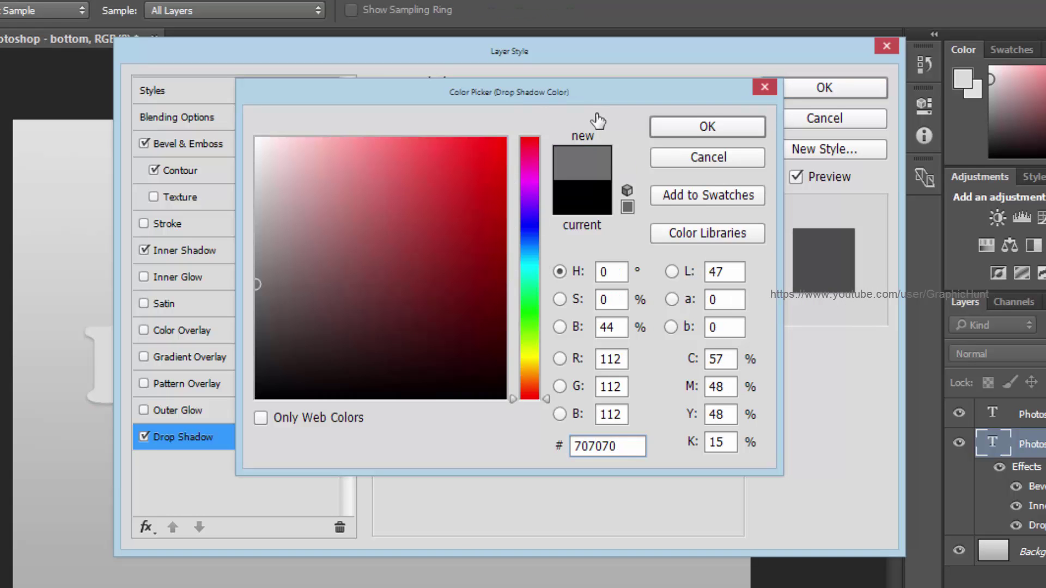
click(692, 126)
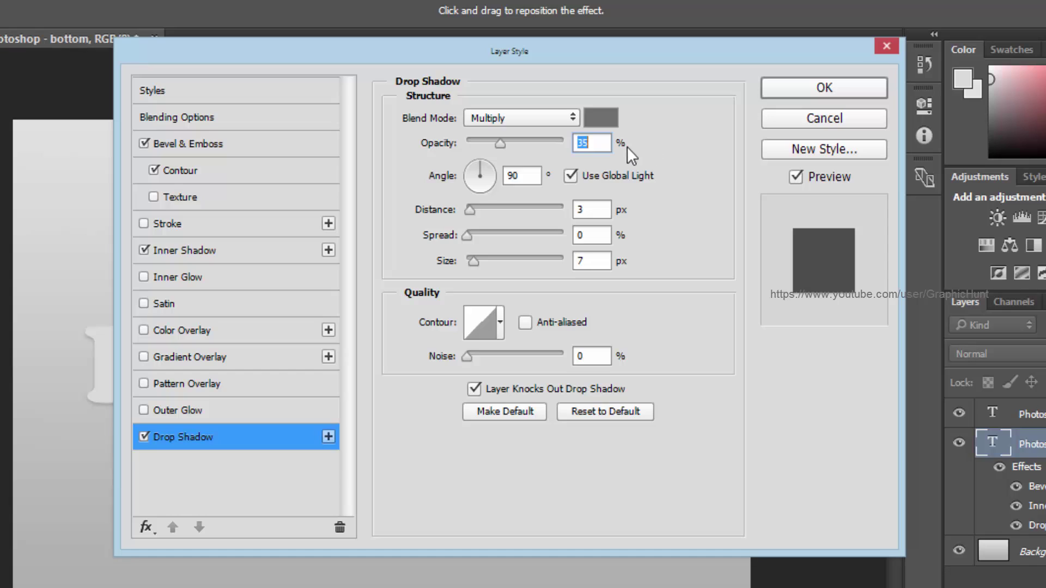
text(75)
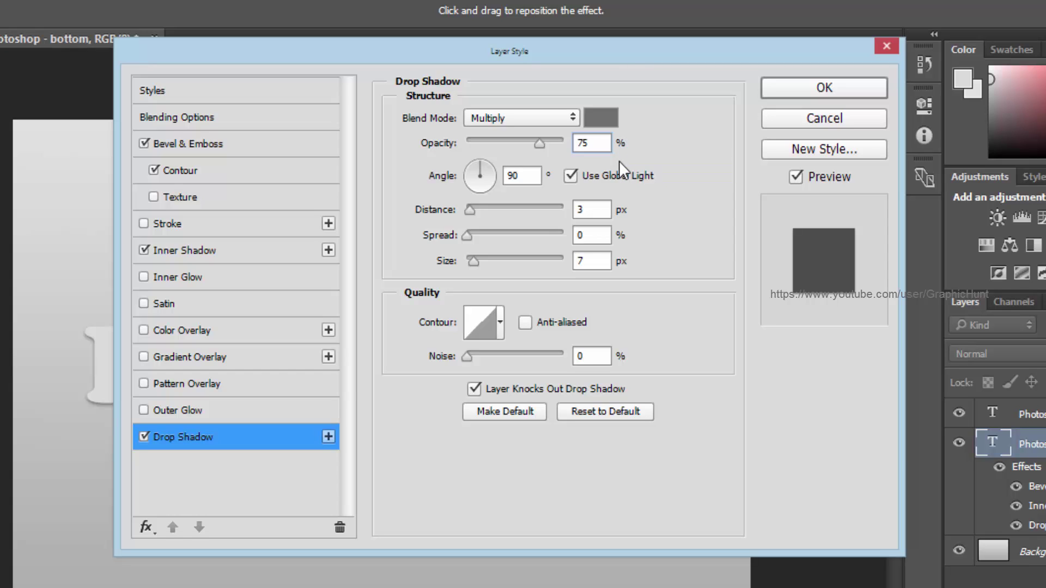
Give the drop shadow its own 44° angle, 1 px distance and 8 px size.
click(570, 176)
double_click(521, 176)
text(44)
double_click(594, 210)
text(1)
double_click(593, 261)
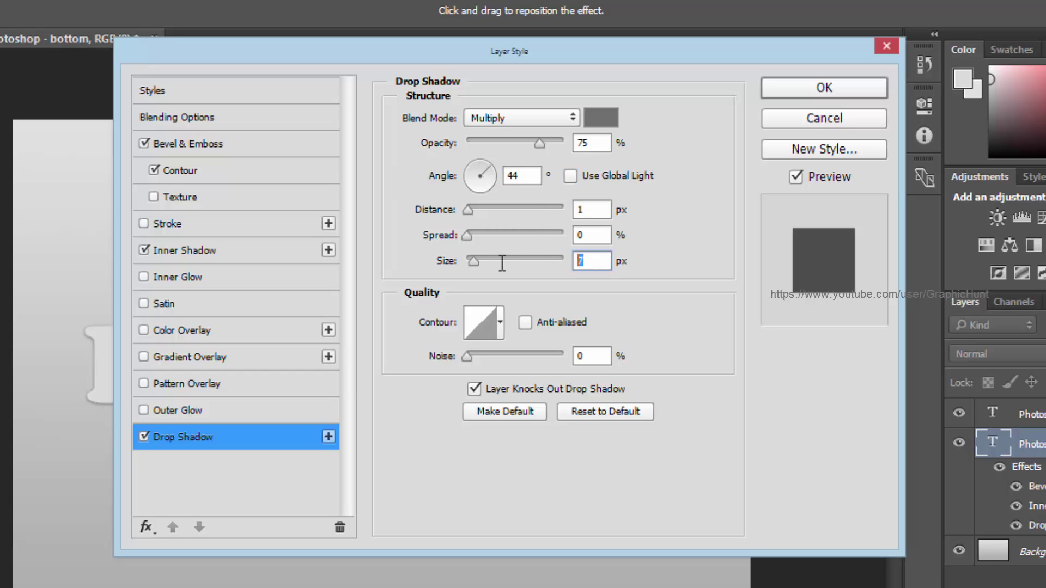
text(8)
click(657, 498)
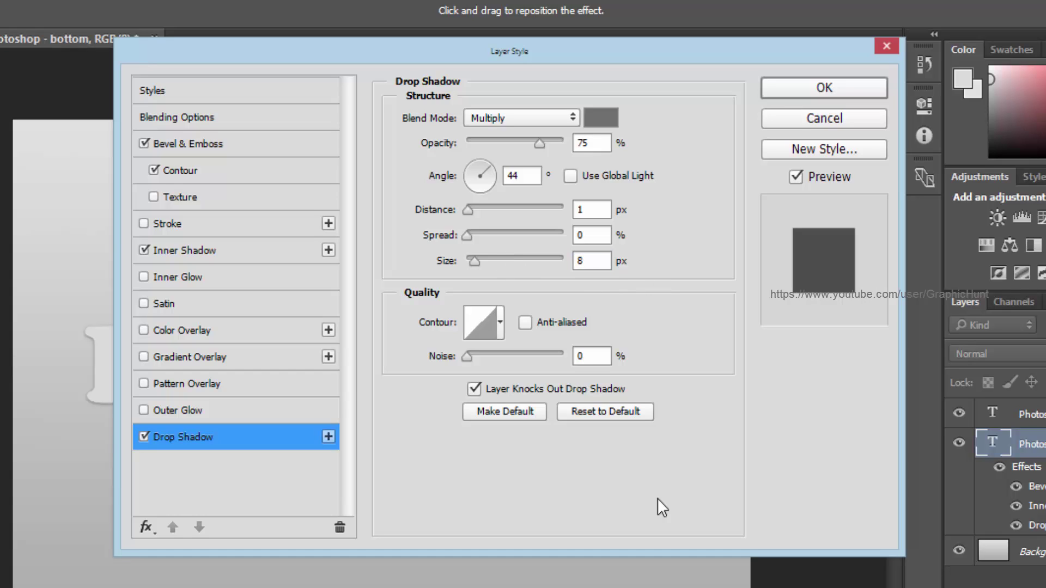
Apply the bottom layer's styles and set the 'Photoshop - top' layer's Fill to 0%.
click(843, 87)
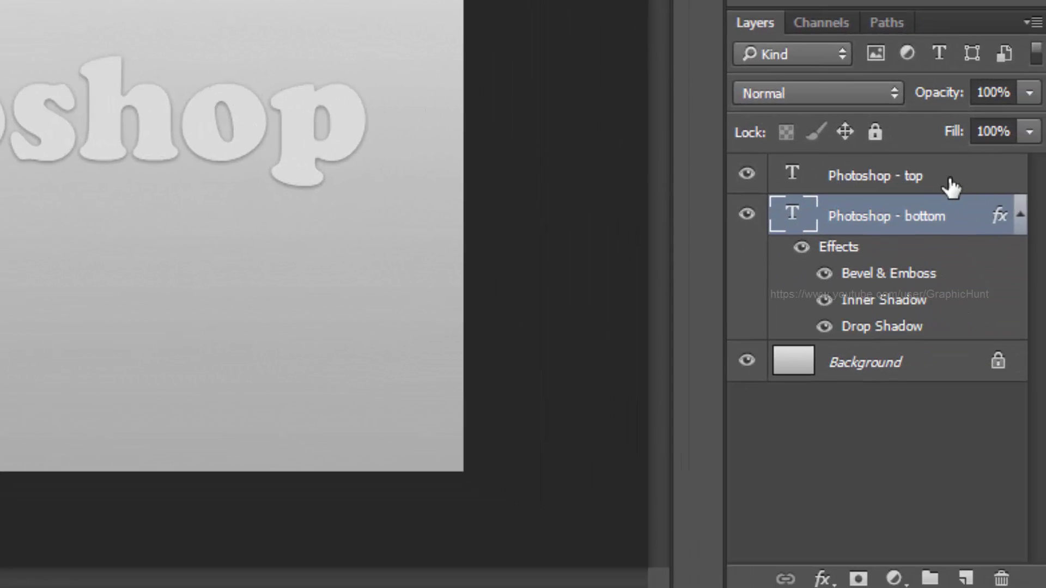
click(951, 188)
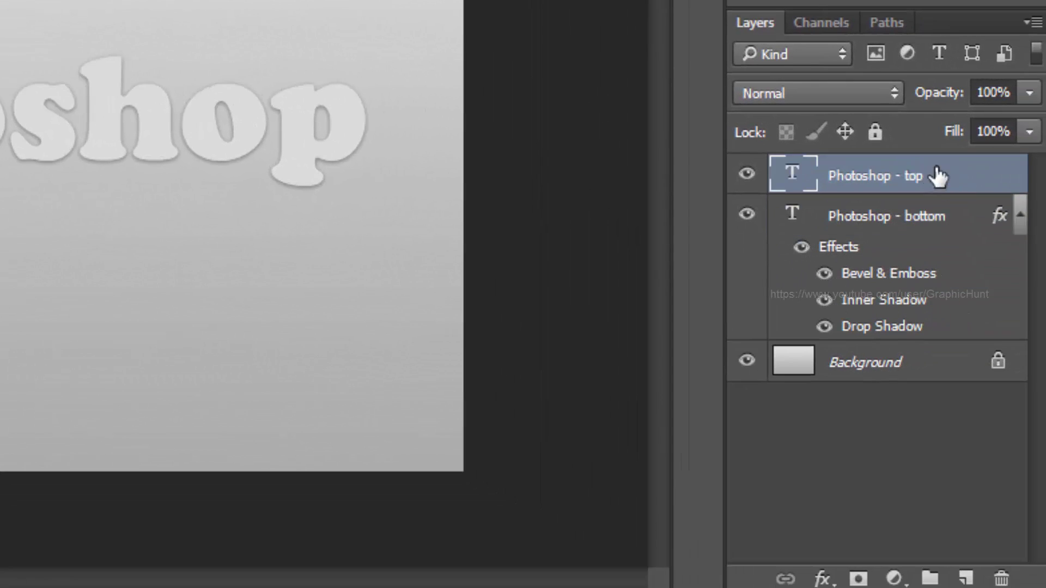
click(1029, 132)
drag(1024, 159, 815, 184)
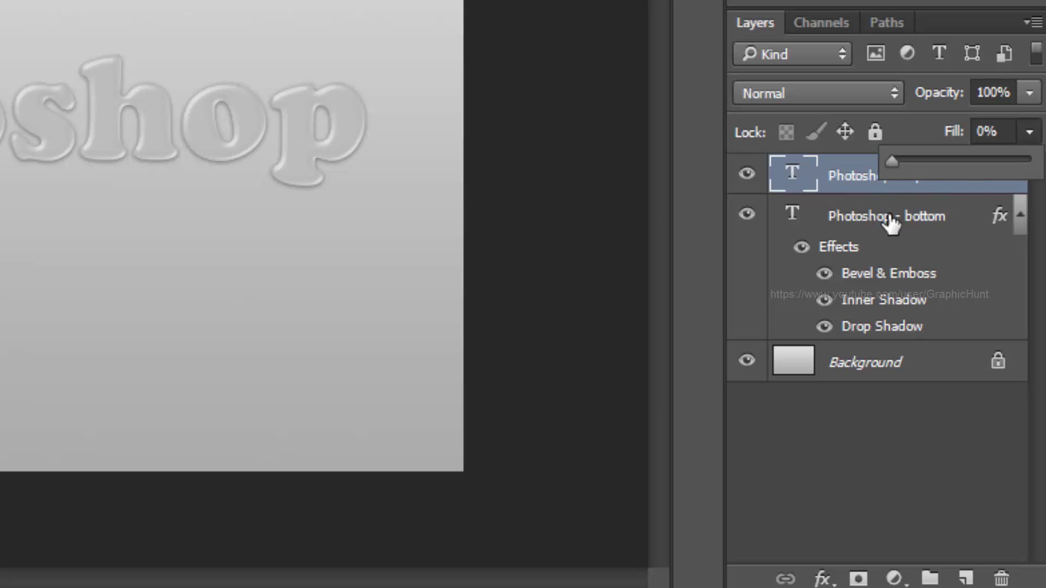
click(861, 188)
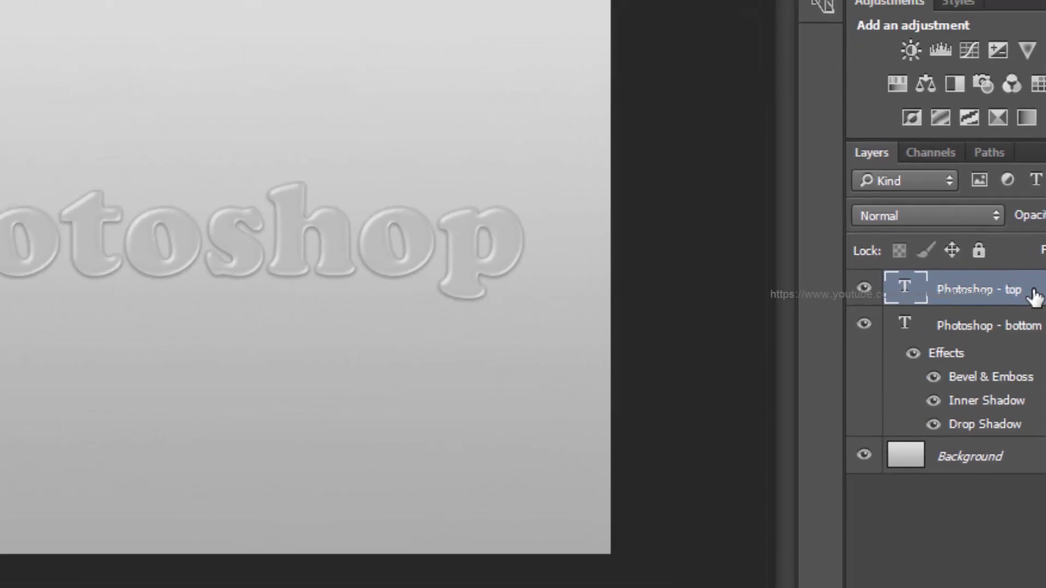
Add Bevel & Emboss to 'Photoshop - top' with size 10 and soften 2.
double_click(938, 183)
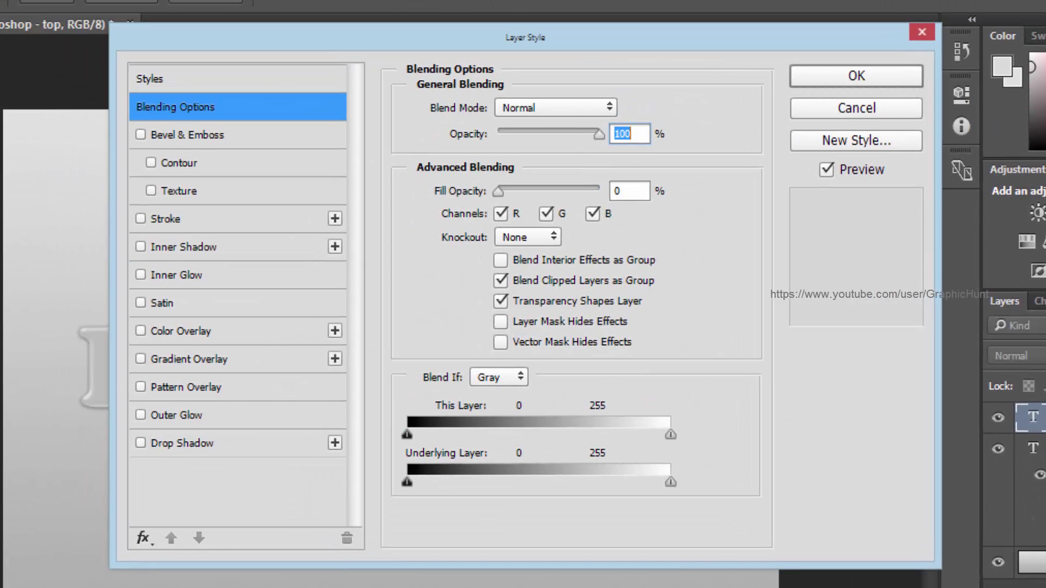
click(720, 444)
click(192, 135)
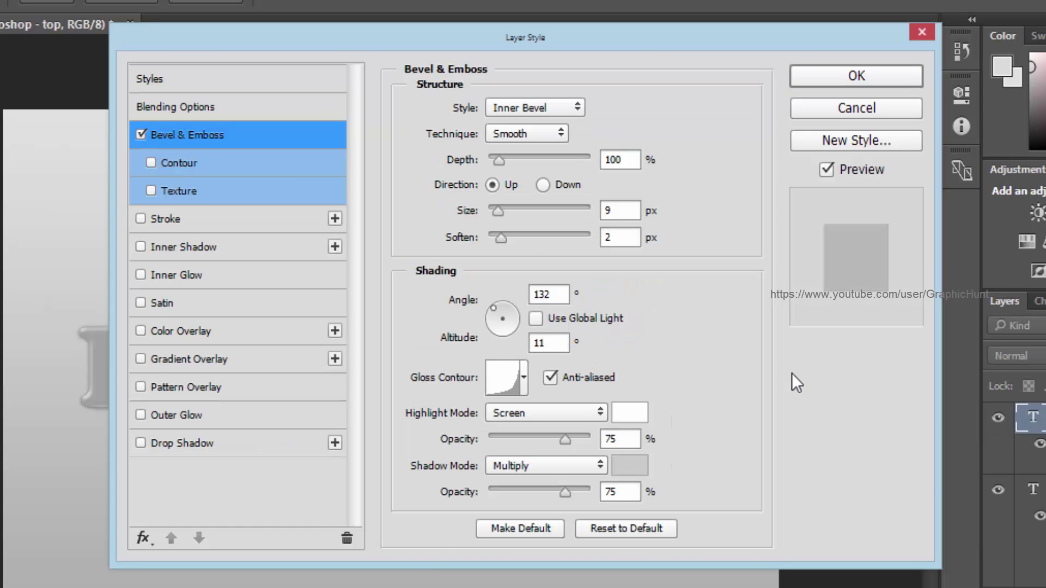
click(610, 210)
text(10)
key(Tab)
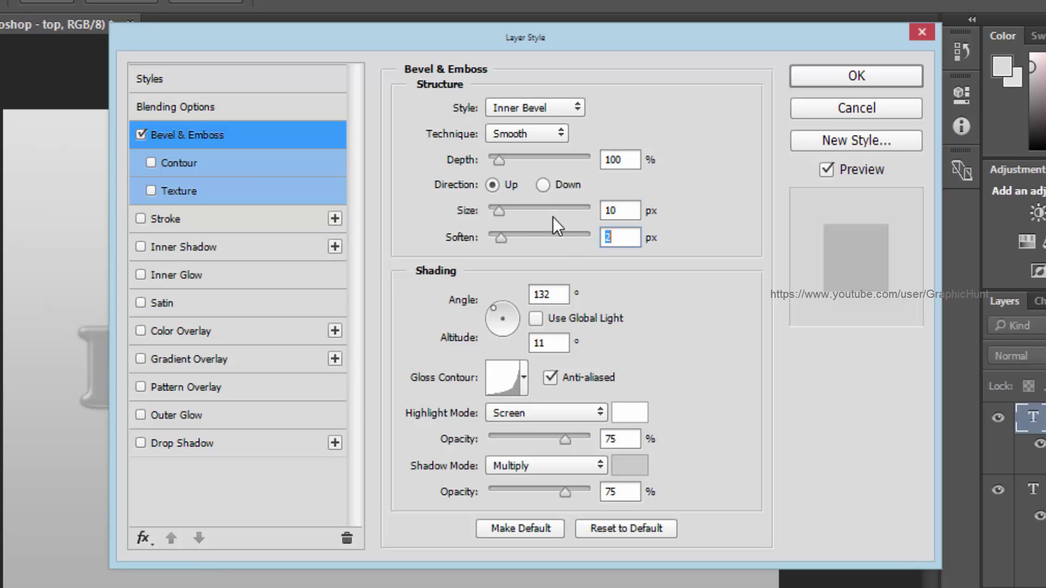
text(2)
click(566, 293)
Set the bevel angle to -78°, altitude 16, with the Notched Slope- Rounded gloss contour.
double_click(553, 297)
text(-78)
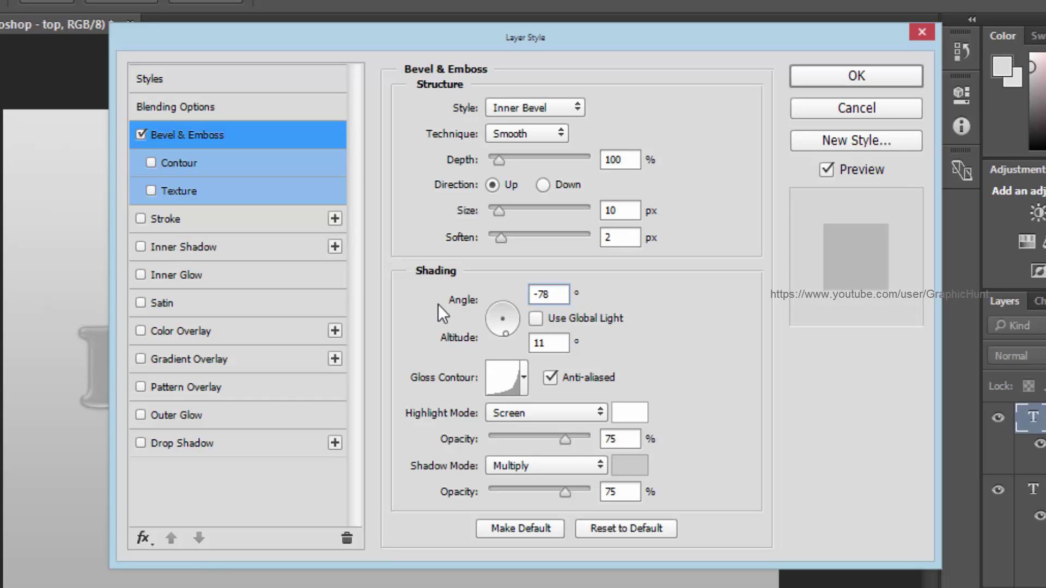
key(Tab)
text(16)
click(522, 377)
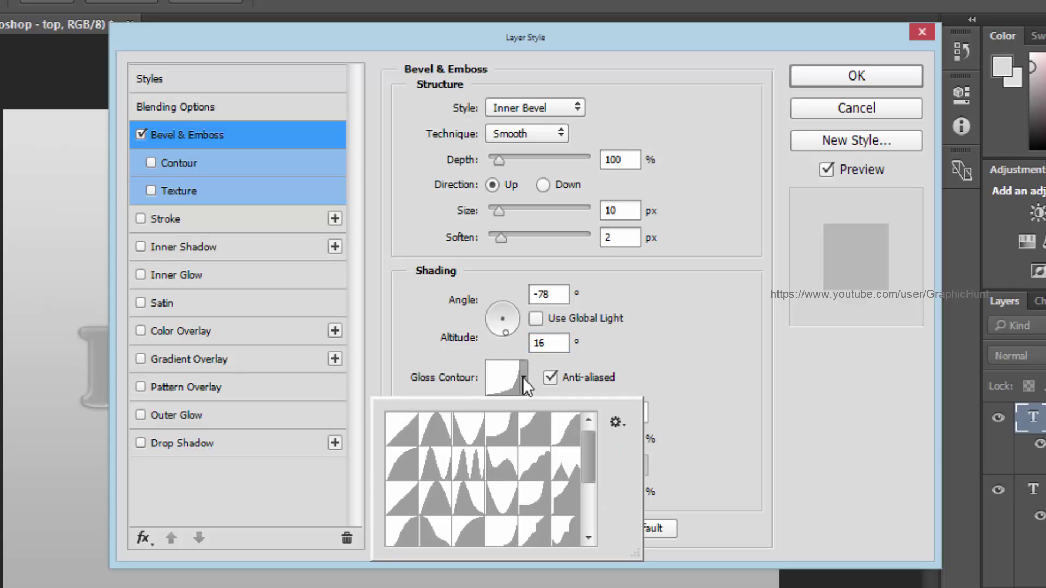
scroll(551, 526, down, 1)
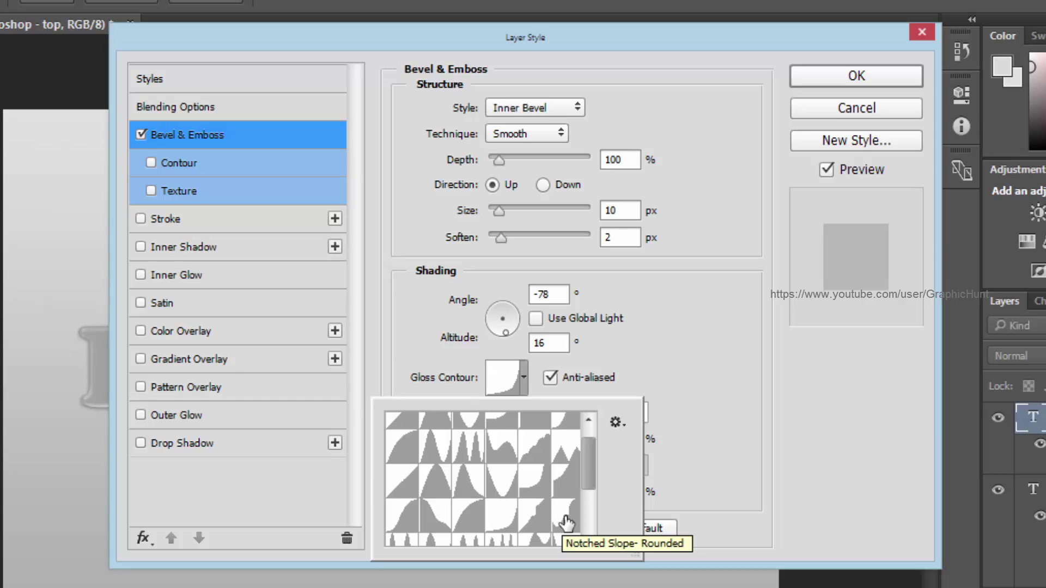
click(565, 520)
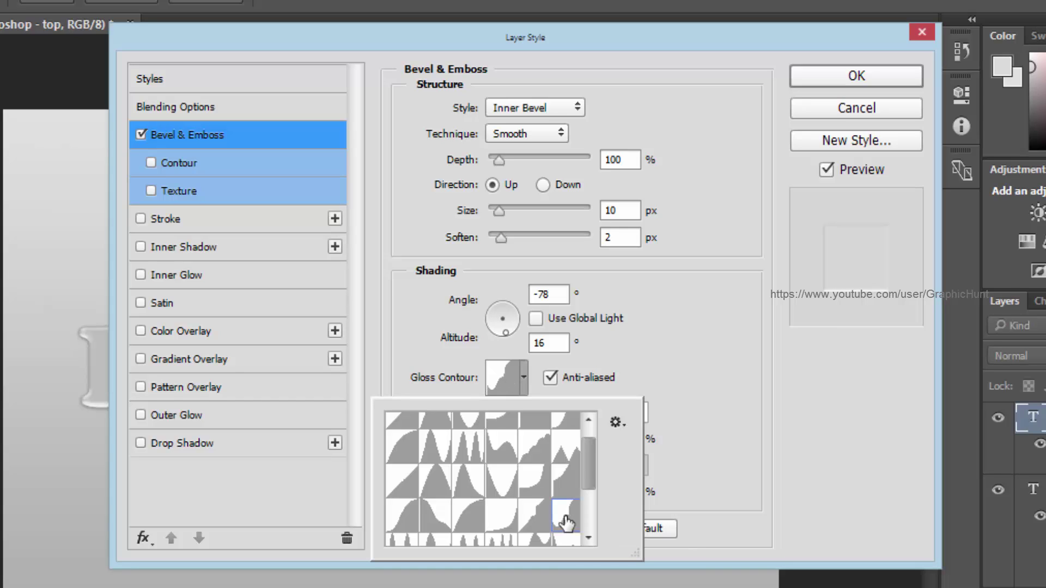
click(714, 416)
click(714, 416)
Make the bevel shadow Color Burn in light grey dbdbdb.
click(601, 465)
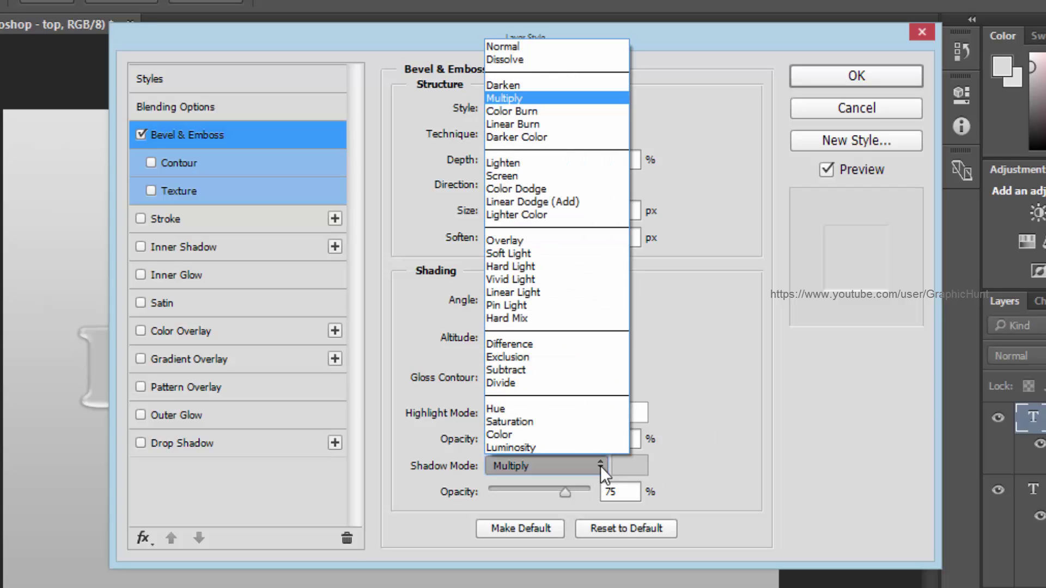
click(562, 109)
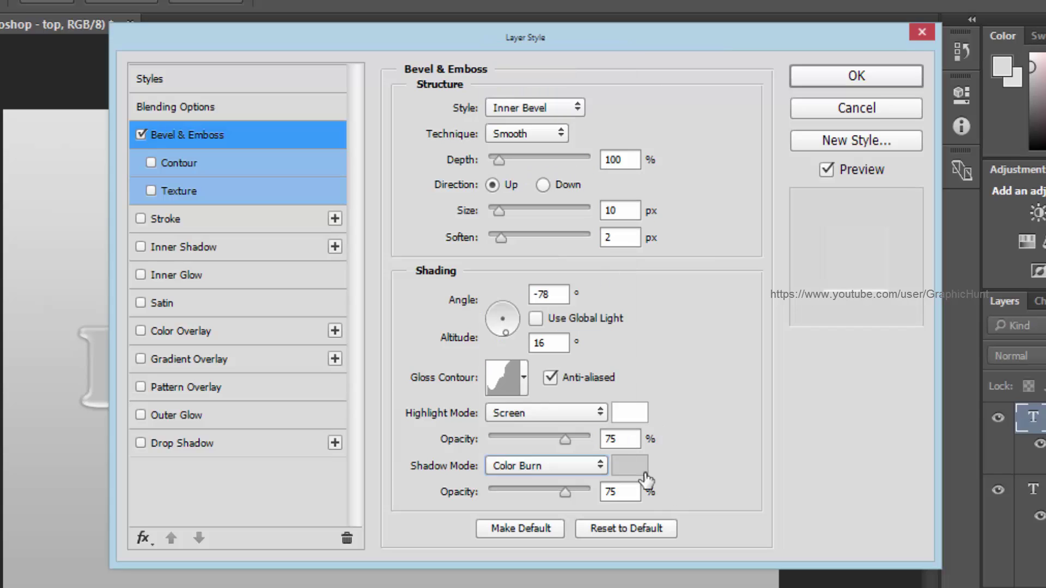
click(638, 469)
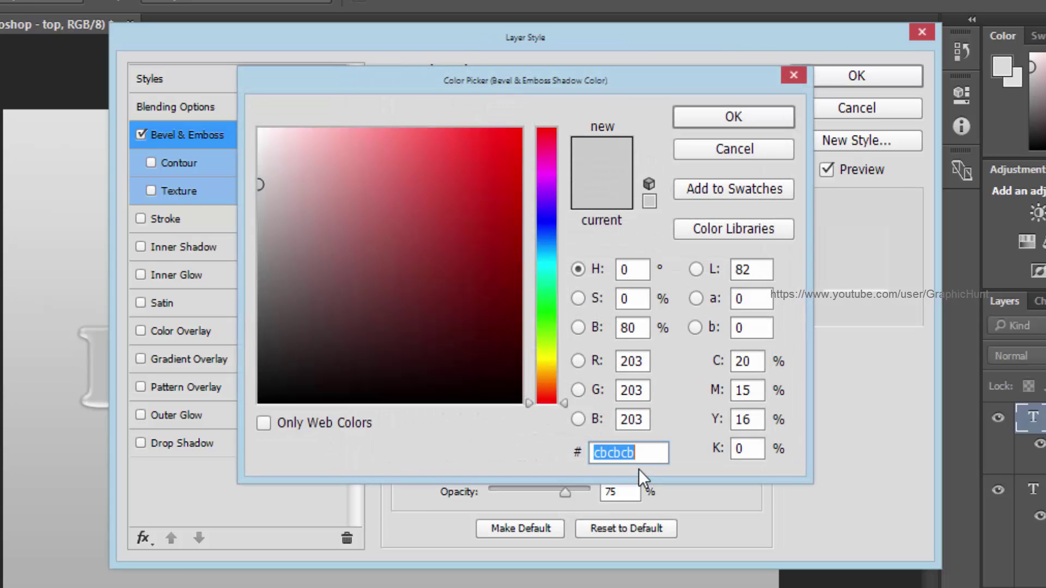
text(dbdbd)
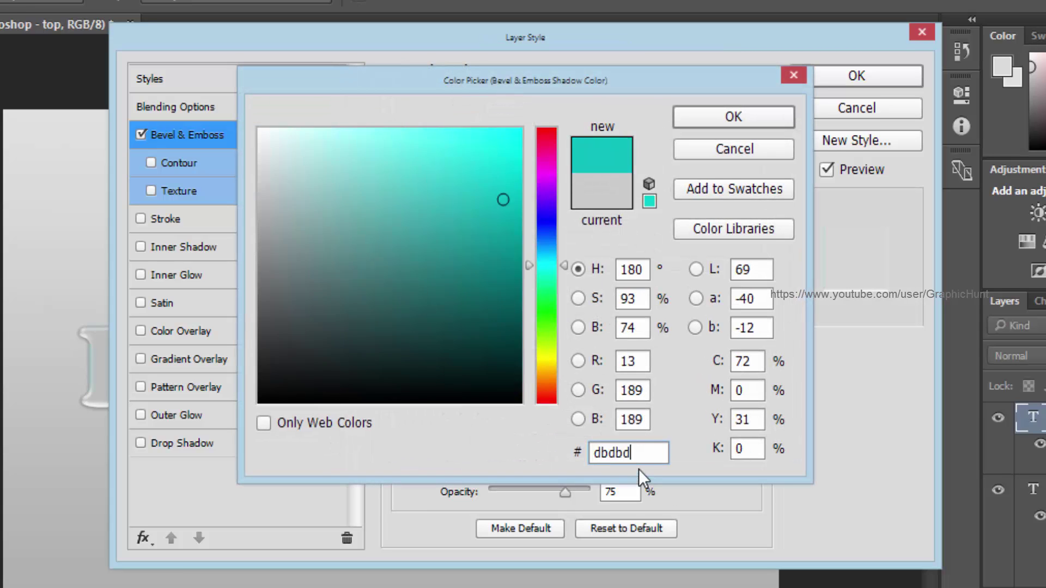
text(b)
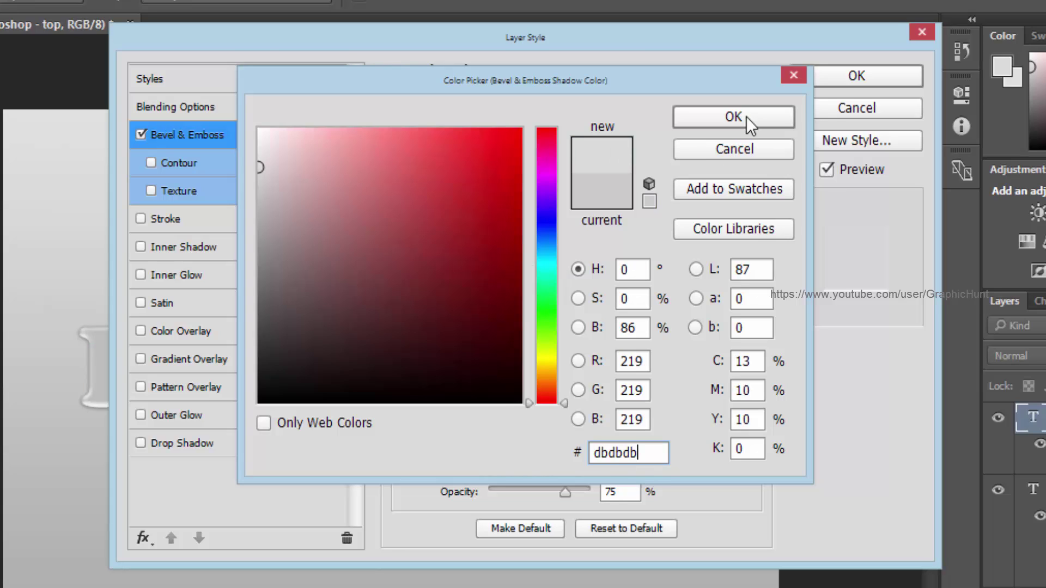
click(775, 116)
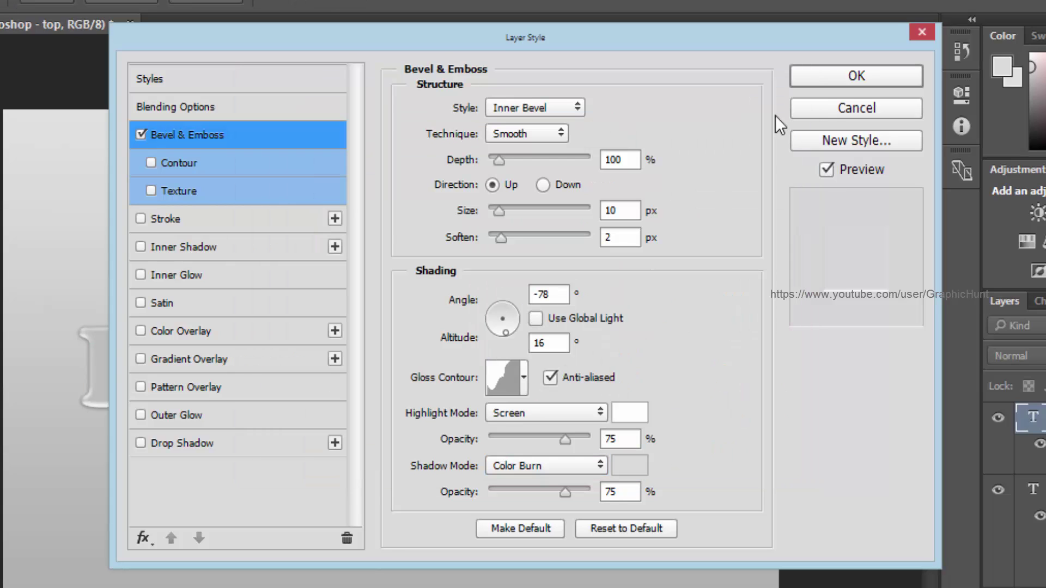
Add an Inner Shadow and a Peaks bevel contour at 100% range, then apply the style.
click(194, 246)
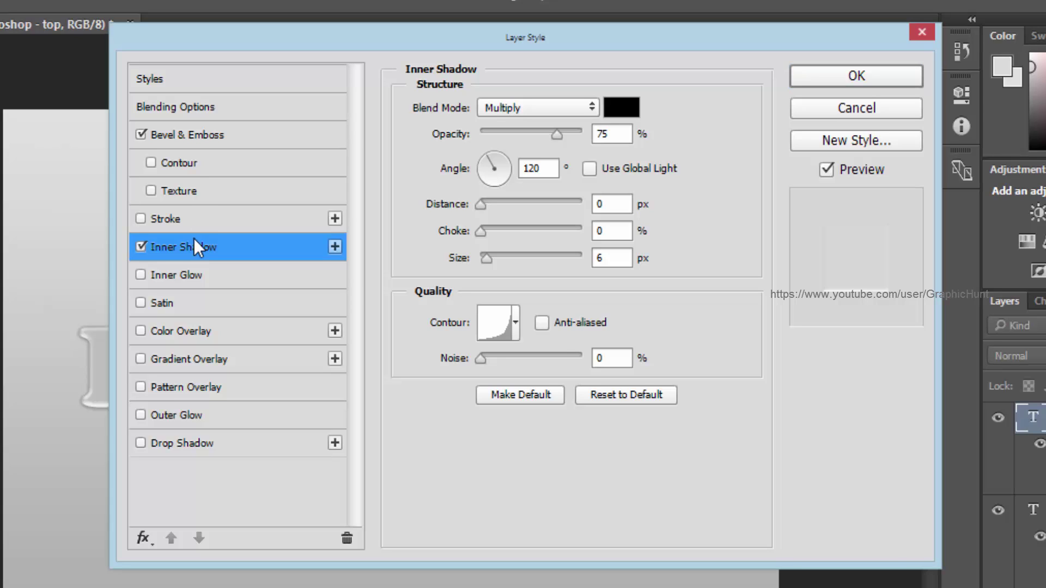
click(188, 162)
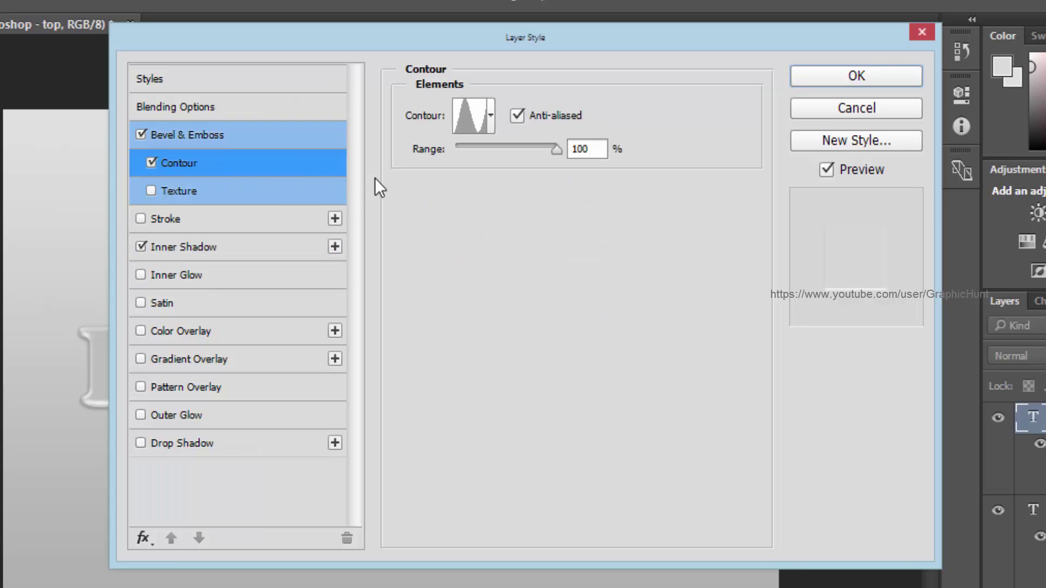
click(491, 125)
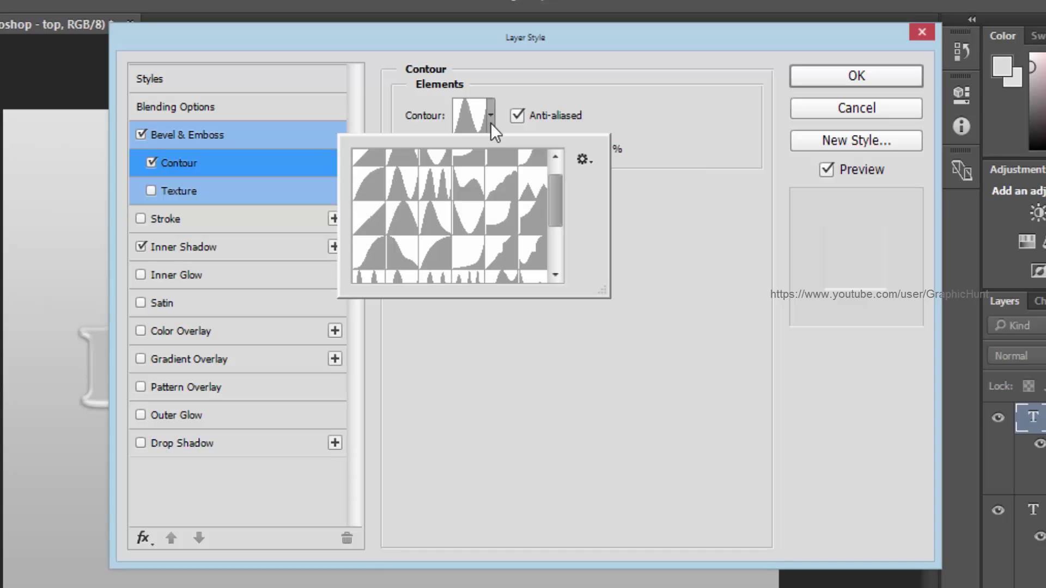
scroll(488, 216, up, 1)
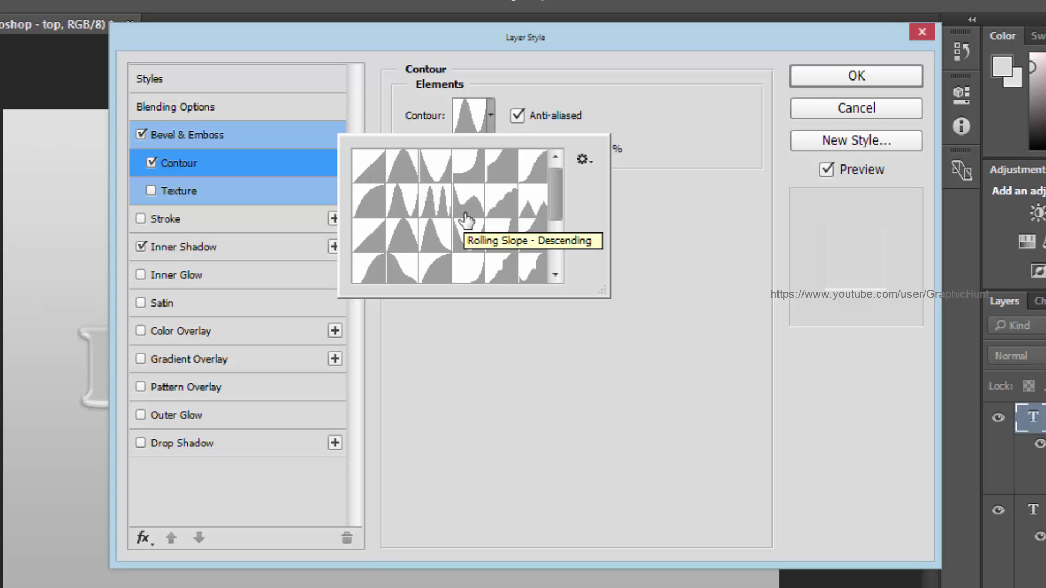
scroll(492, 242, down, 1)
scroll(492, 243, down, 1)
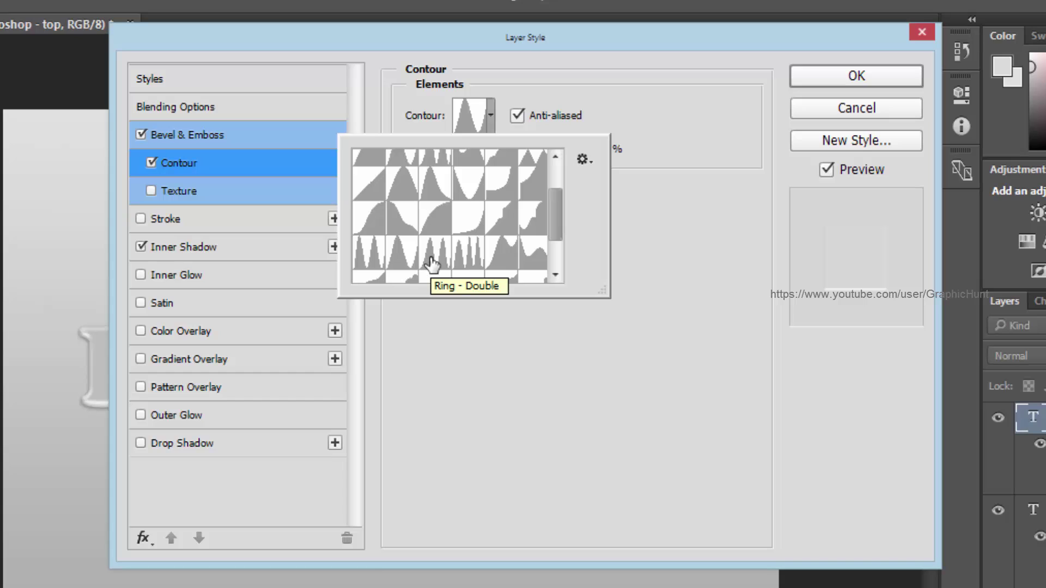
click(370, 262)
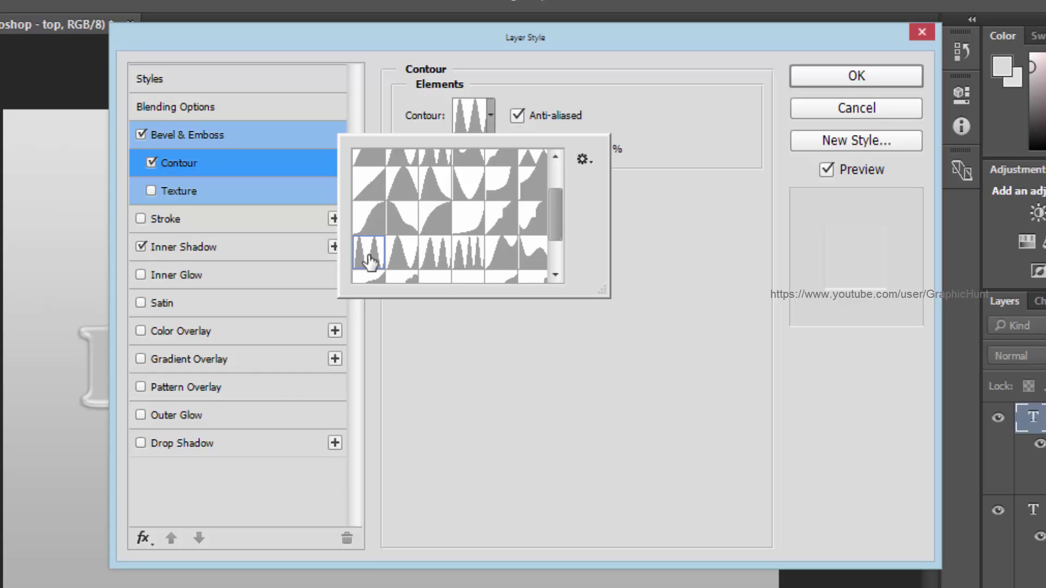
click(658, 292)
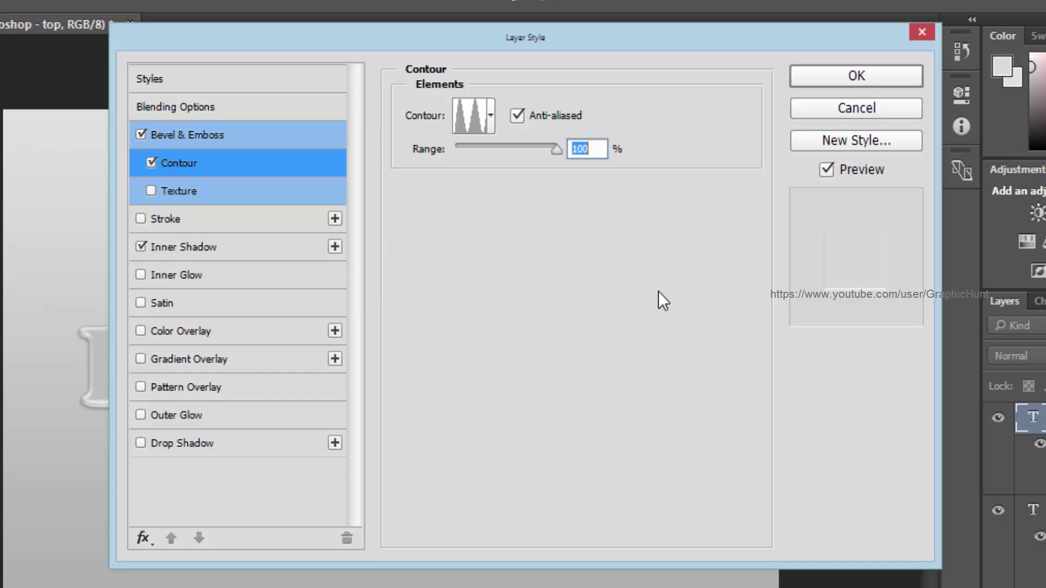
click(705, 365)
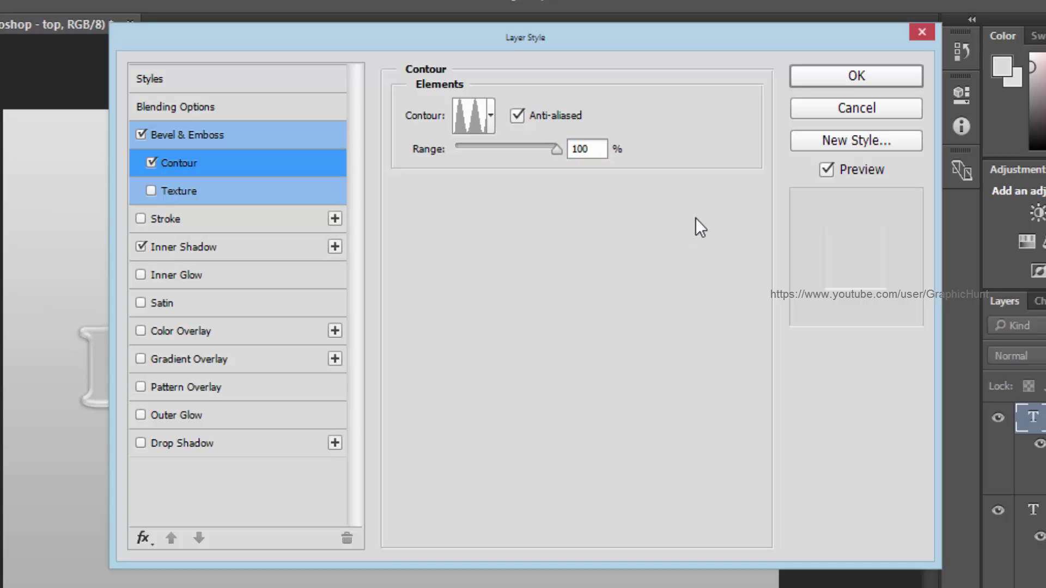
click(835, 78)
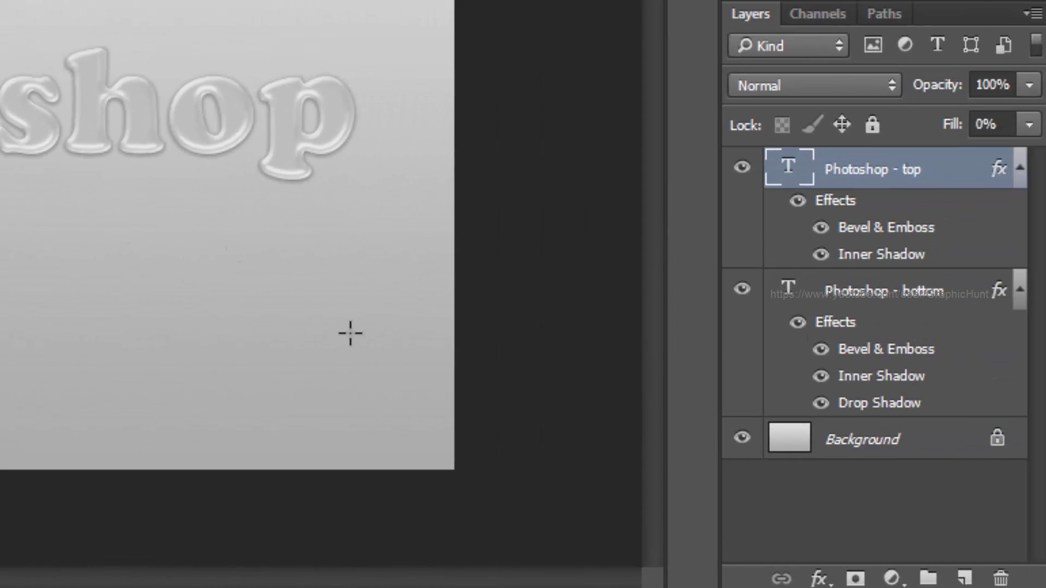
Select the 'Photoshop - bottom' layer and set the rectangle fill colour to #aa4280.
click(772, 294)
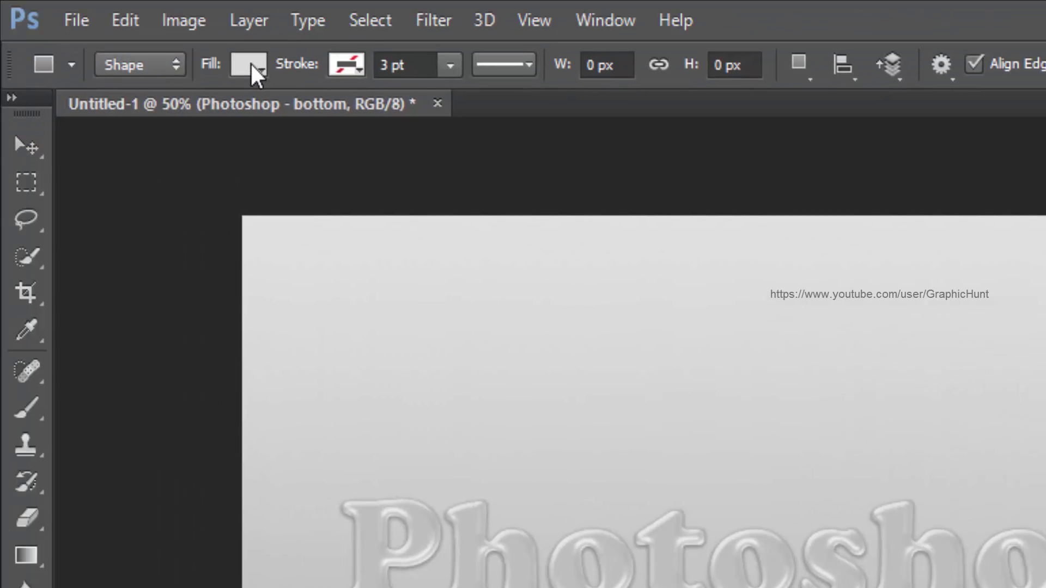
click(250, 70)
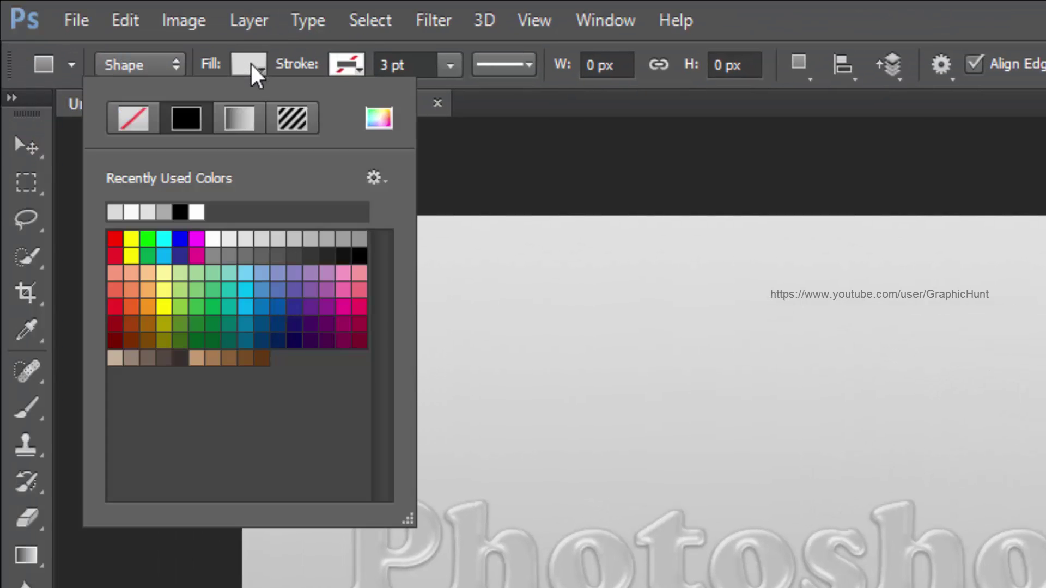
click(379, 121)
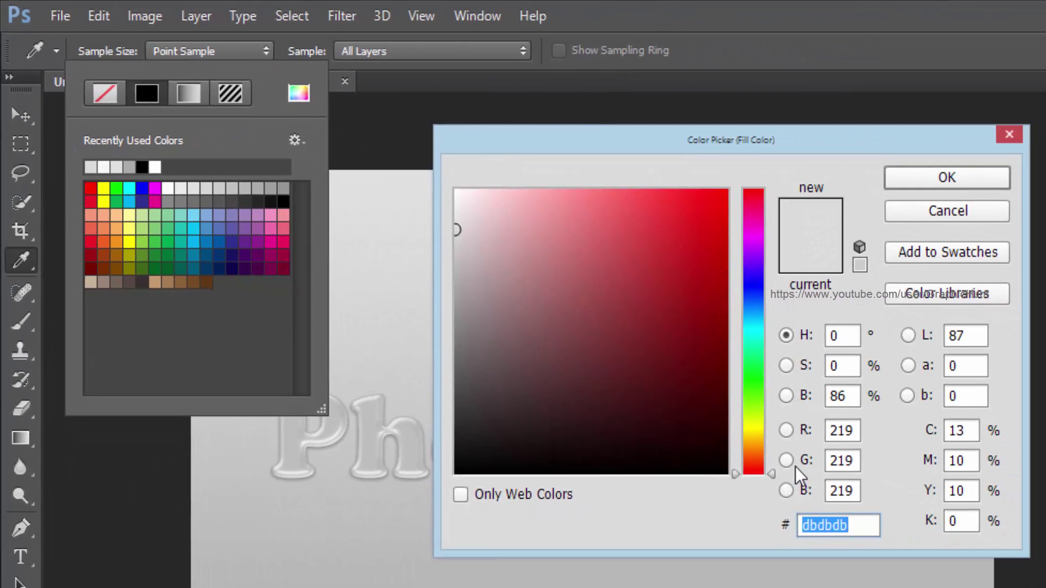
text(aa43)
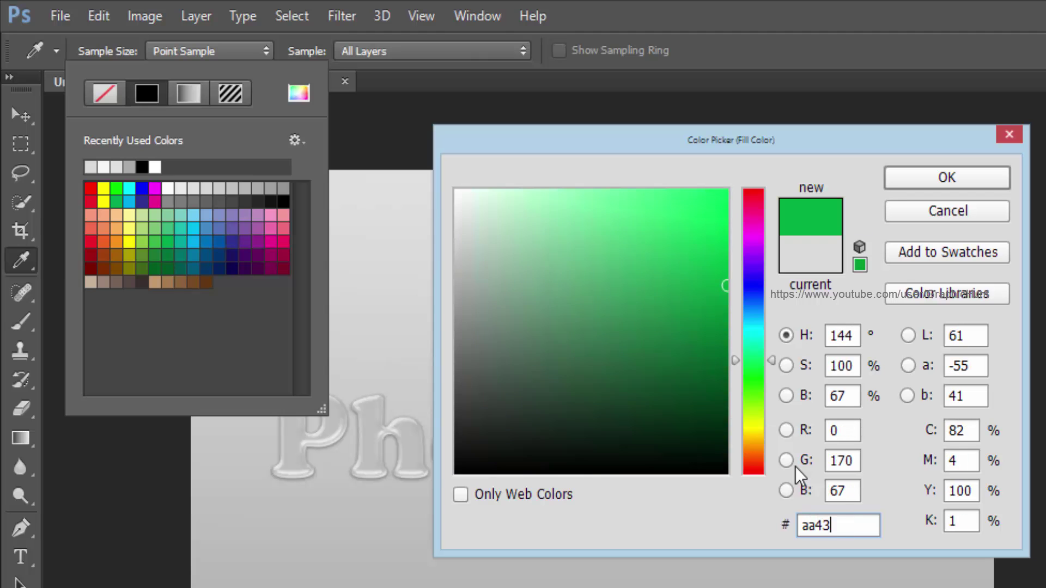
key(BackSpace)
text(280)
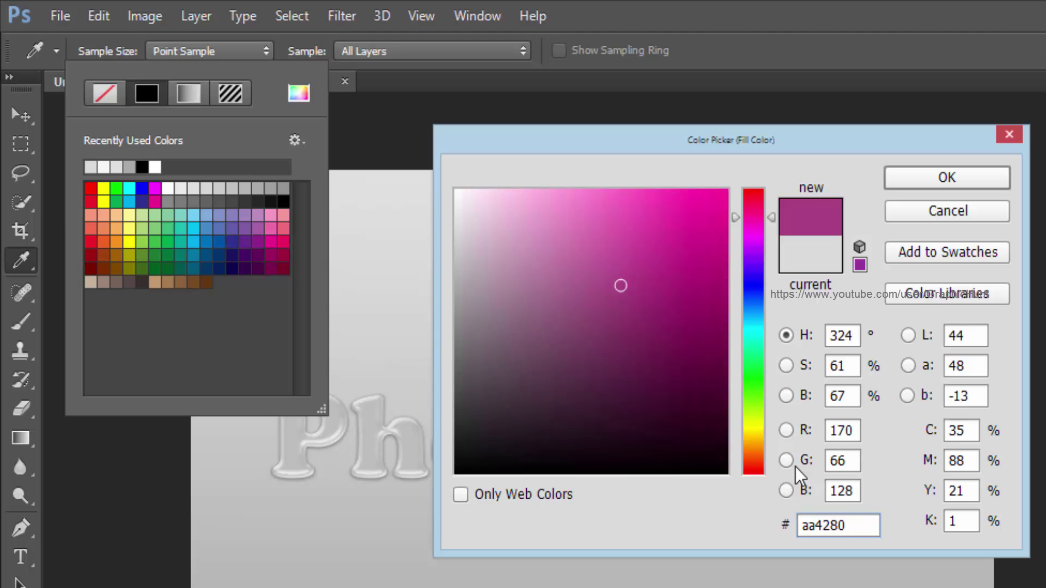
click(947, 184)
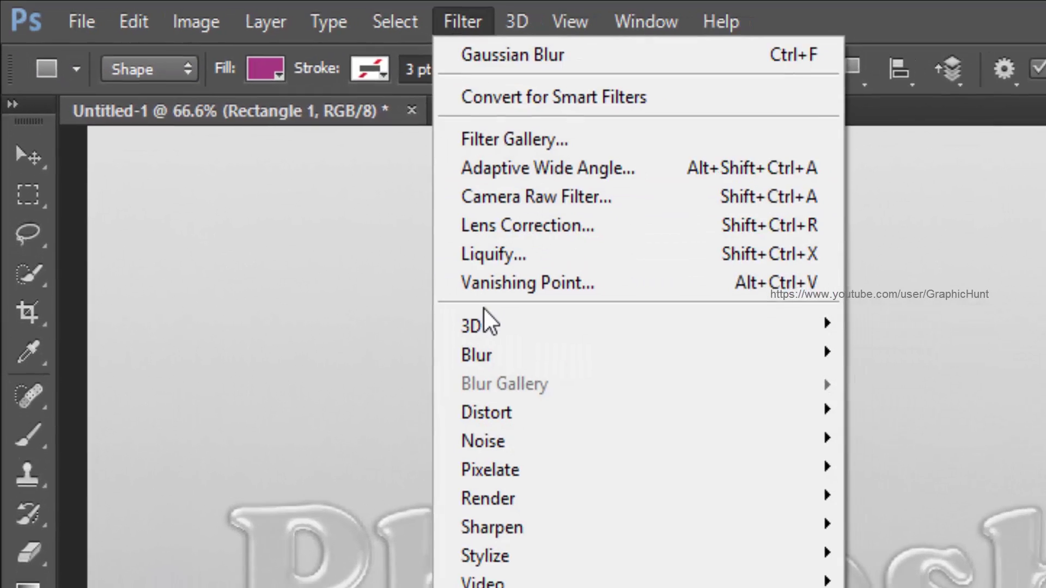
Start a Wave distortion on the magenta rectangle, rasterizing the shape.
mouse_move(551, 429)
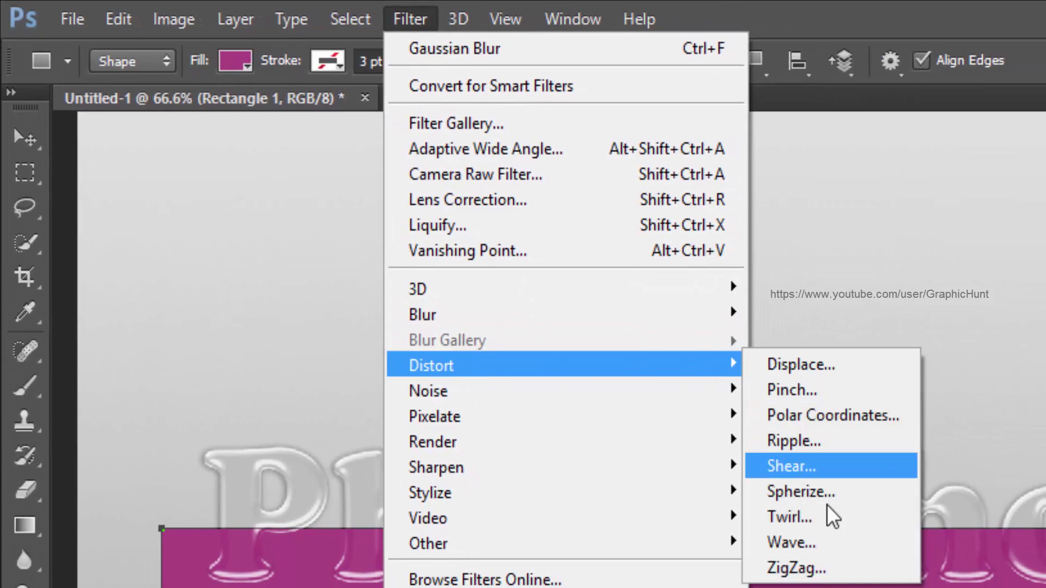
click(833, 542)
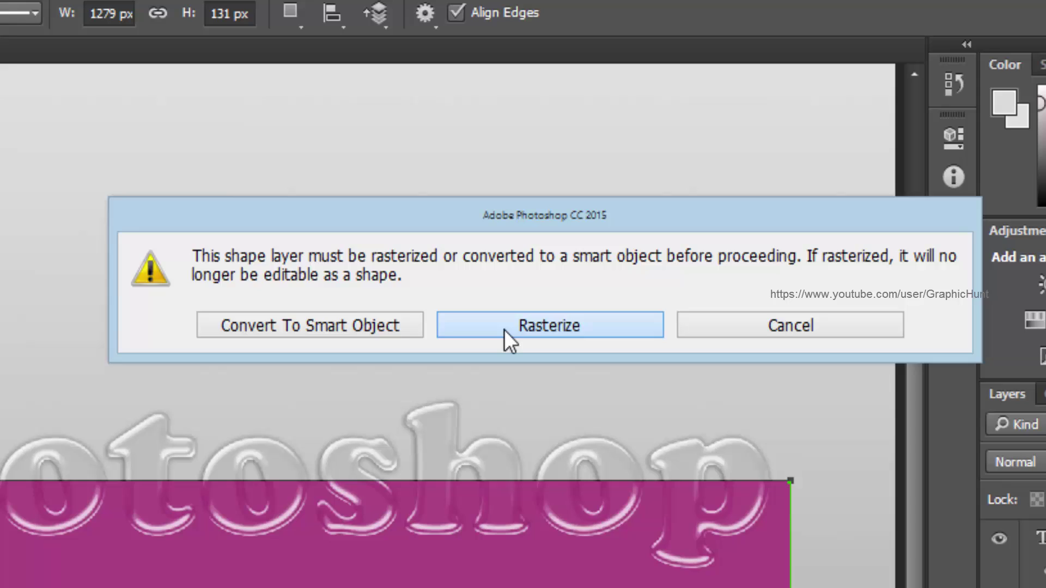
click(504, 329)
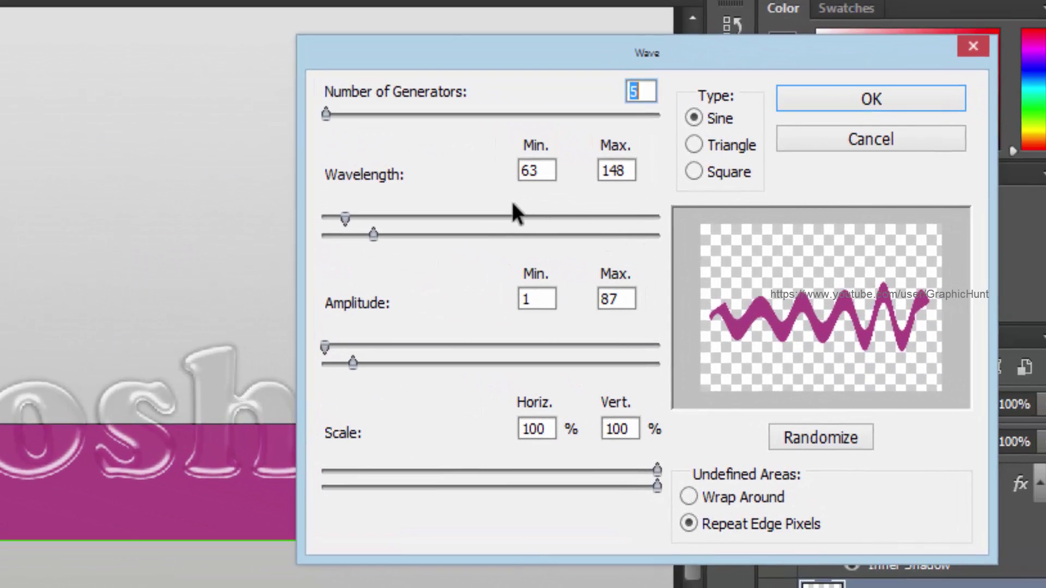
Set the Wave wavelength to 100 and maximum amplitude to 10, then apply it.
double_click(535, 170)
text(100)
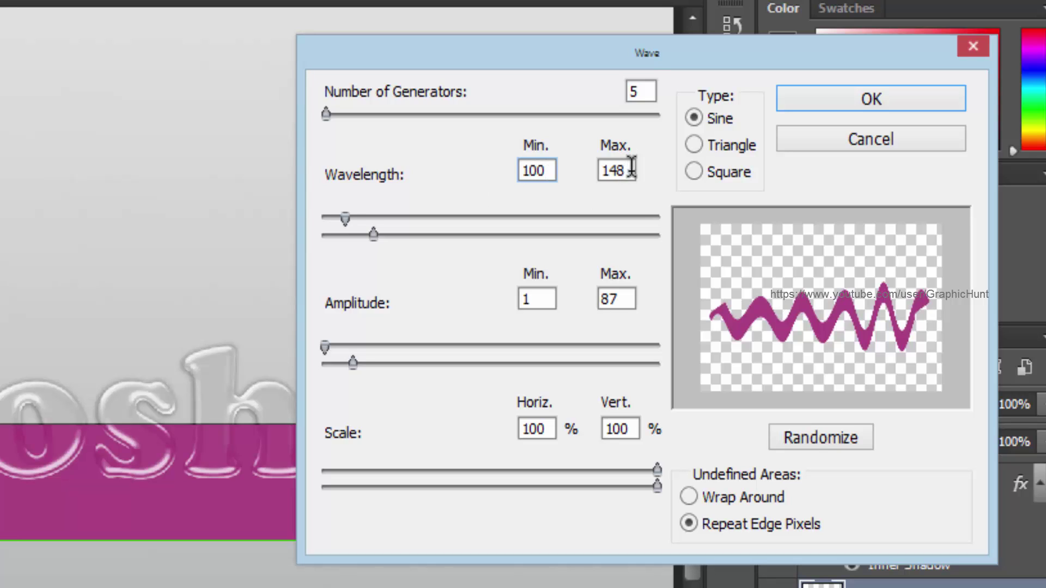
double_click(630, 169)
text(1)
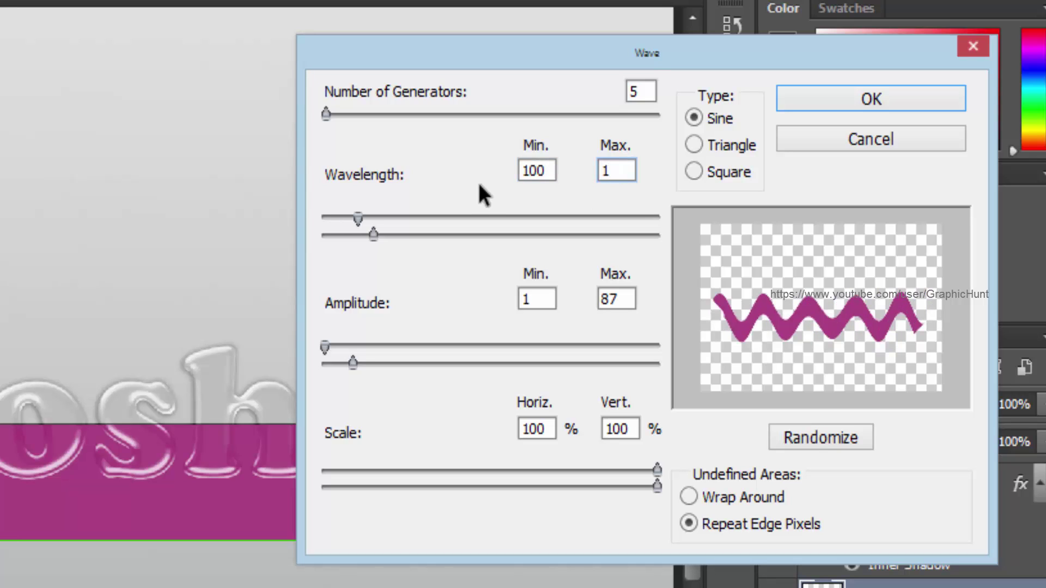
text(00)
click(538, 298)
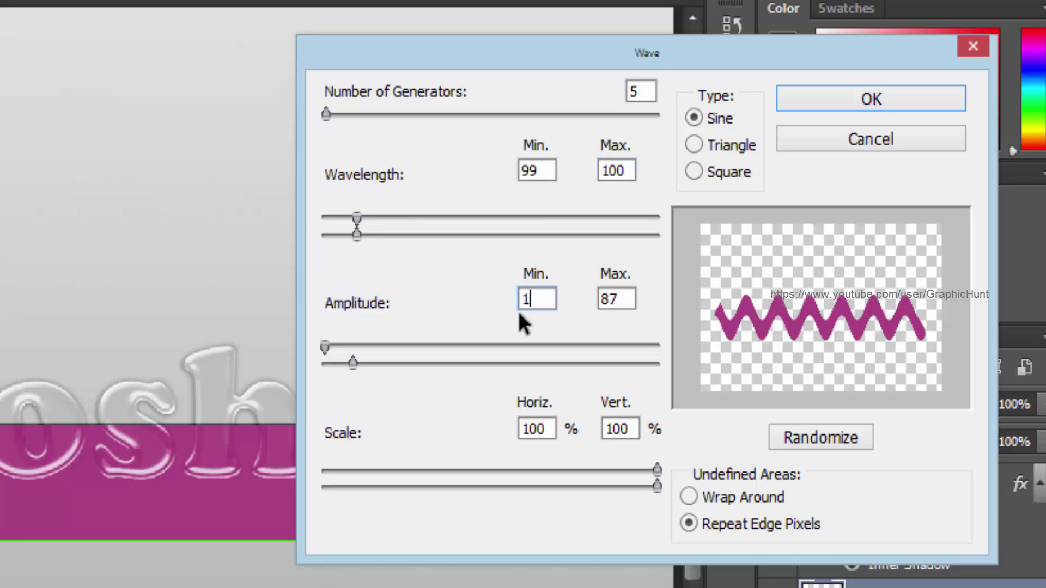
key(Tab)
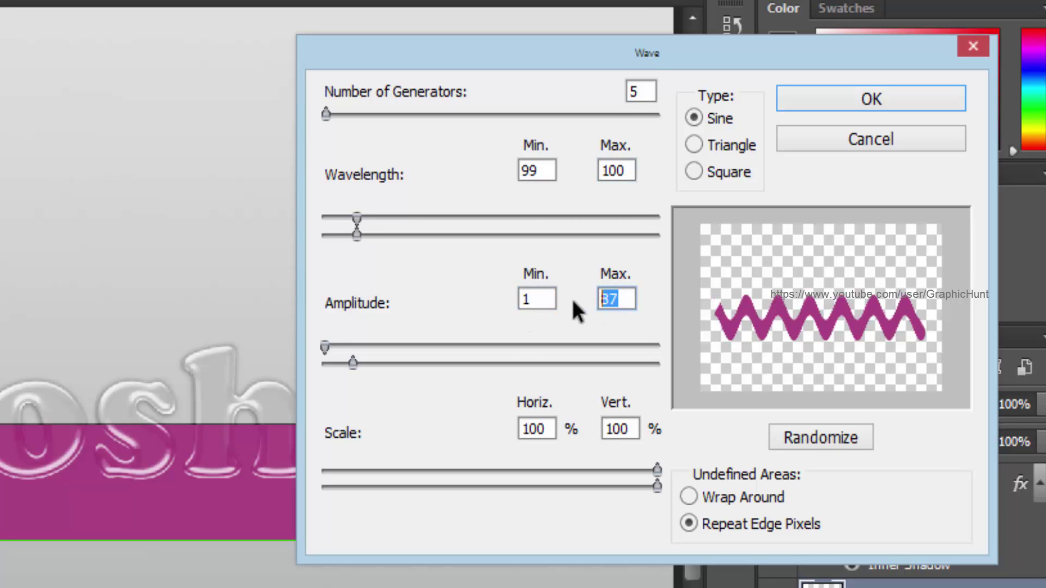
text(10)
click(540, 298)
click(626, 298)
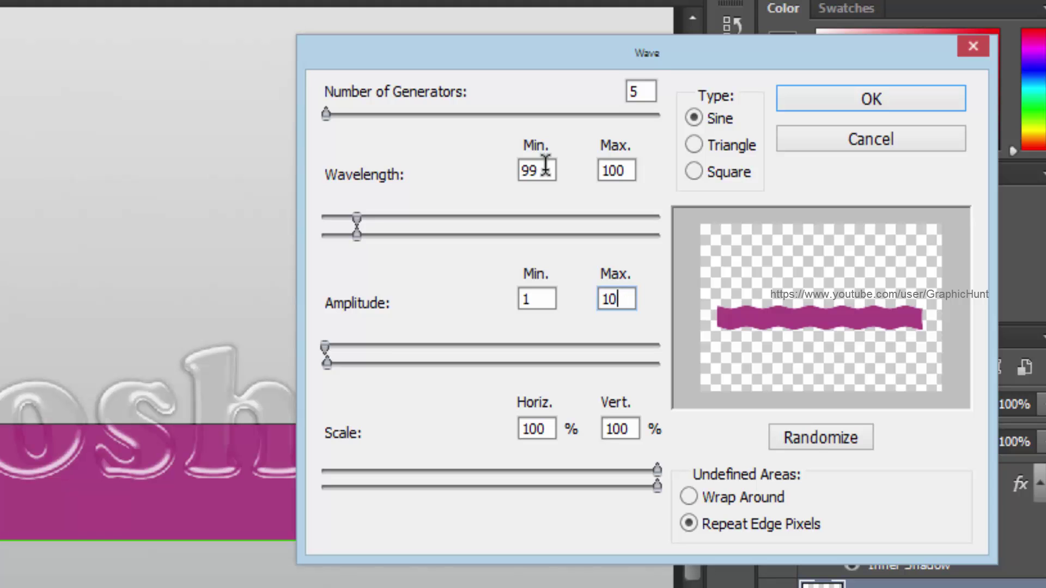
scroll(546, 163, up, 1)
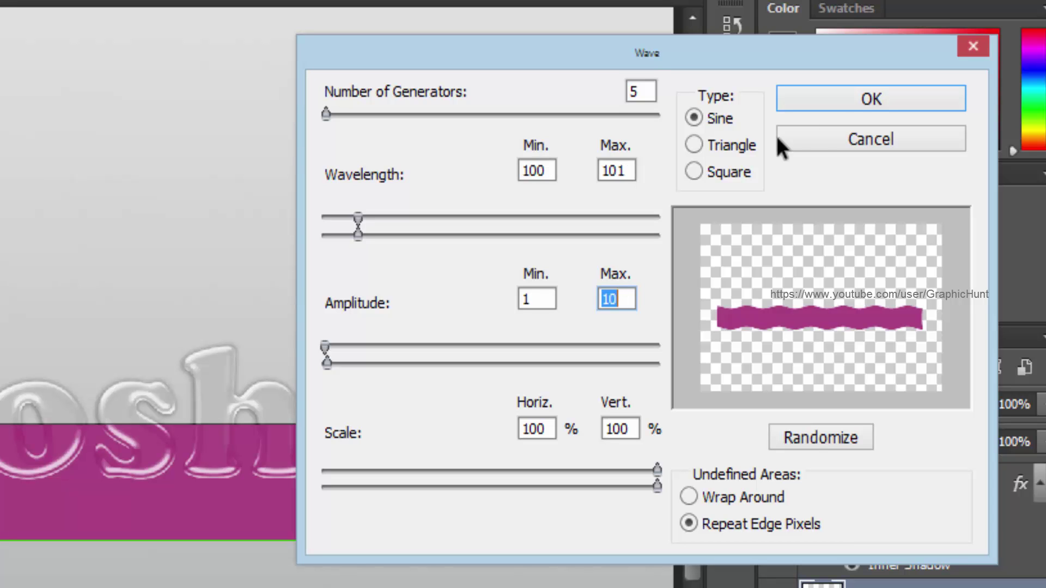
click(836, 98)
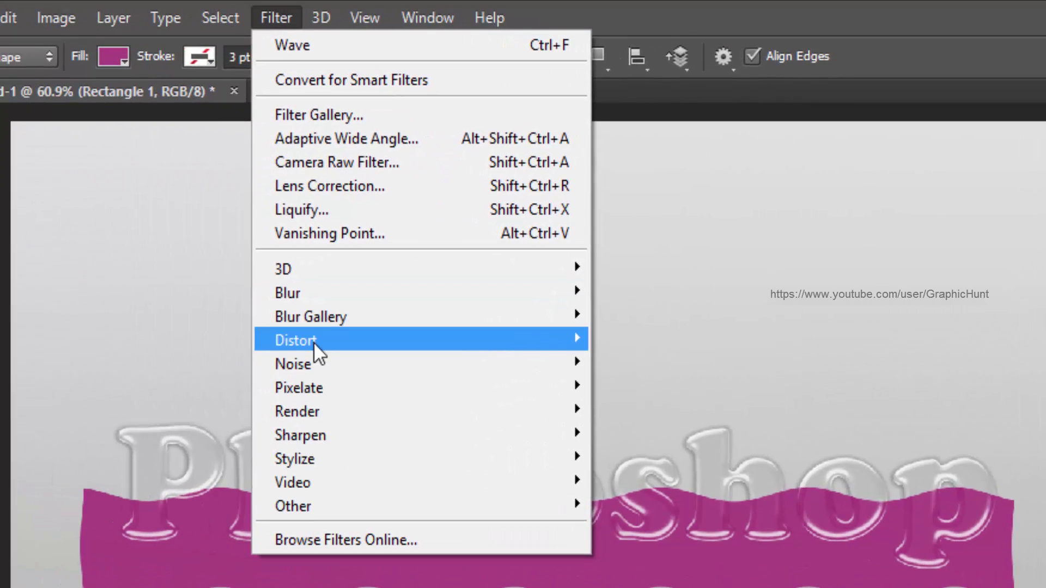
Apply a Ripple filter at 25% amount, Large size, to the magenta band.
mouse_move(54, 287)
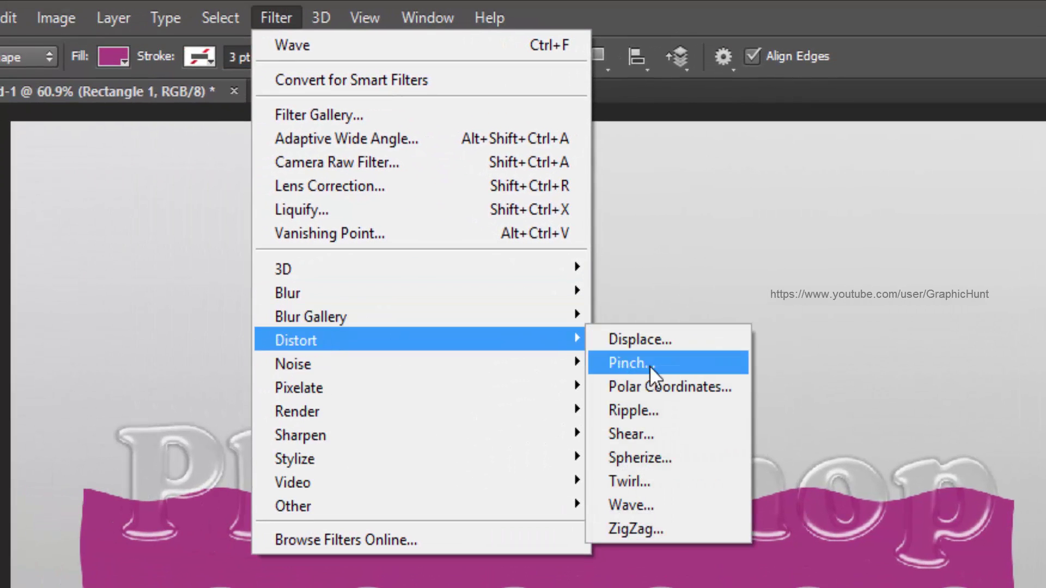
click(654, 409)
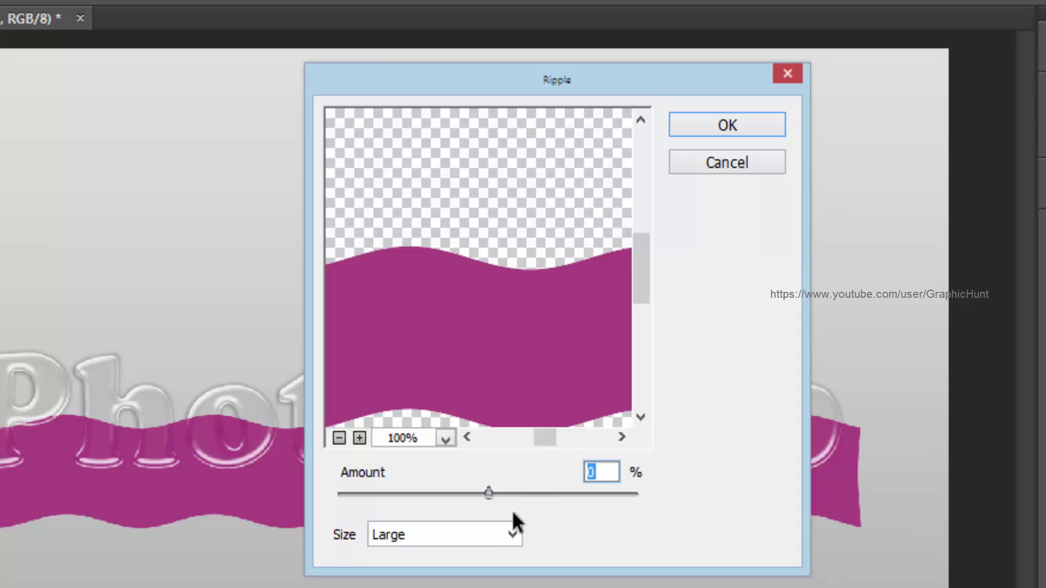
drag(487, 494, 488, 496)
text(25)
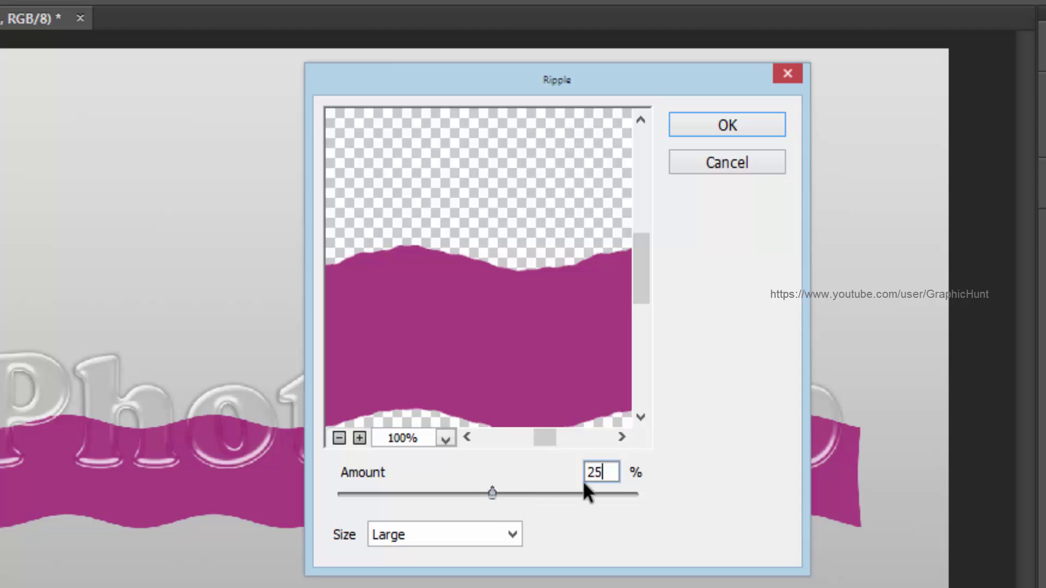
click(575, 477)
text(50)
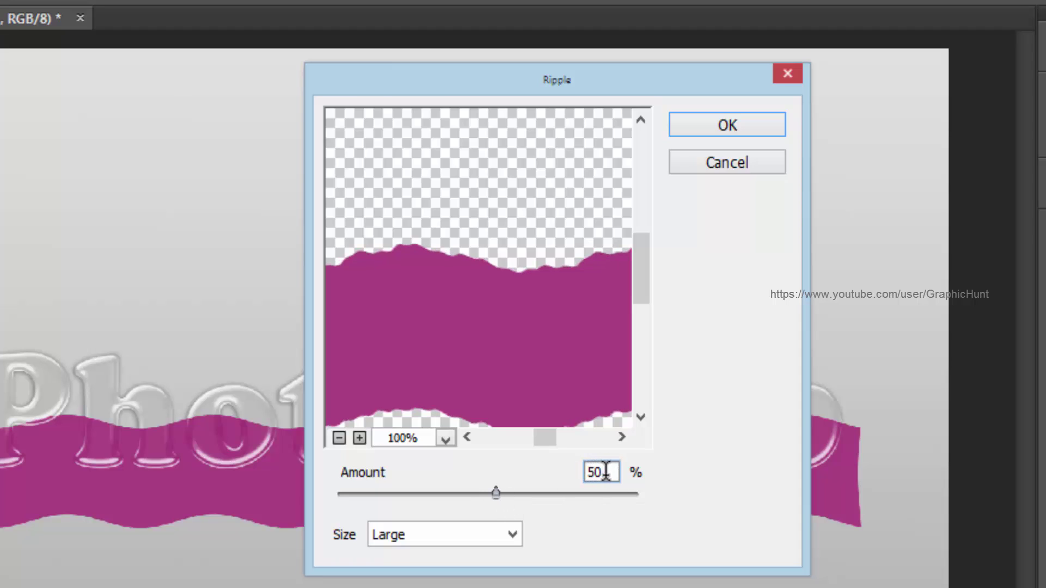
click(555, 483)
text(25)
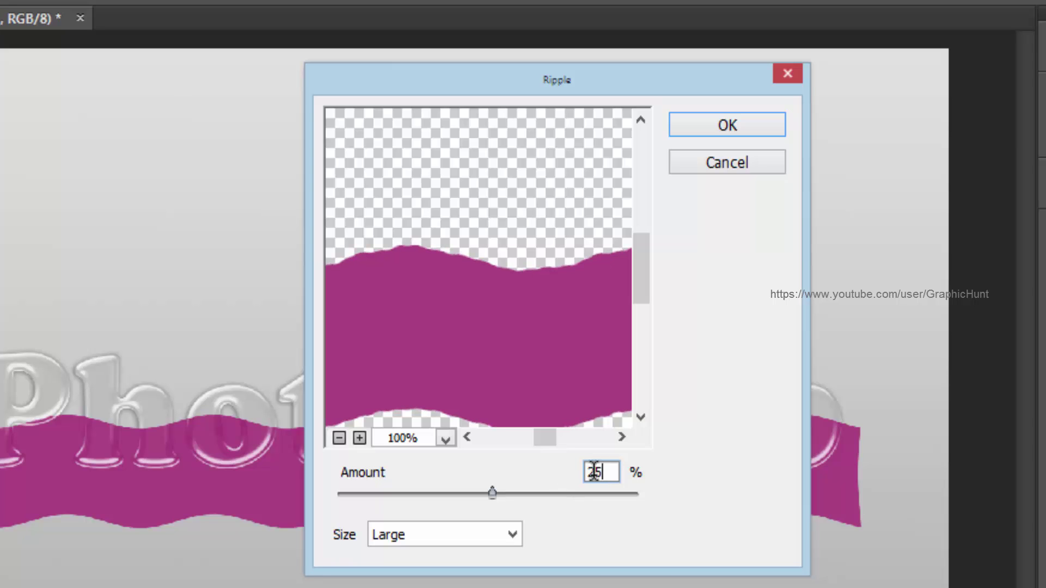
click(704, 128)
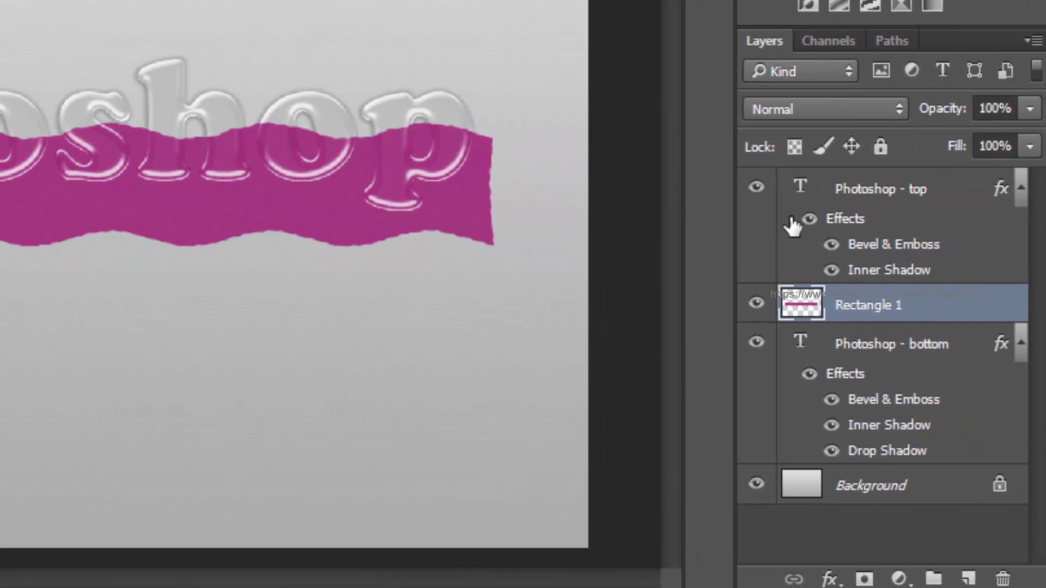
Load the 'Photoshop - top' letters as a selection and use it as Rectangle 1's layer mask.
drag(801, 226, 803, 196)
ctrl+click(800, 192)
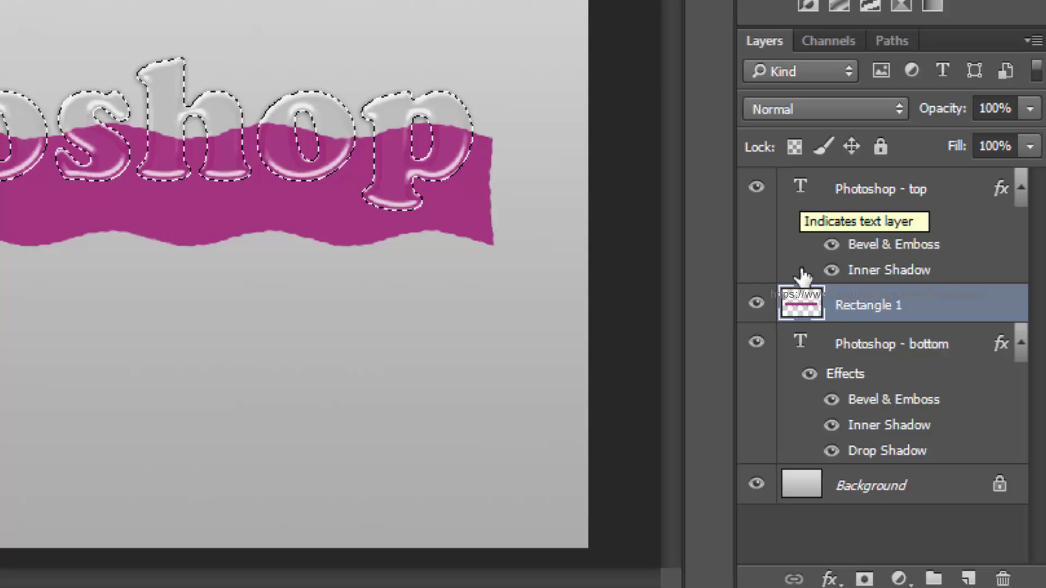
click(864, 579)
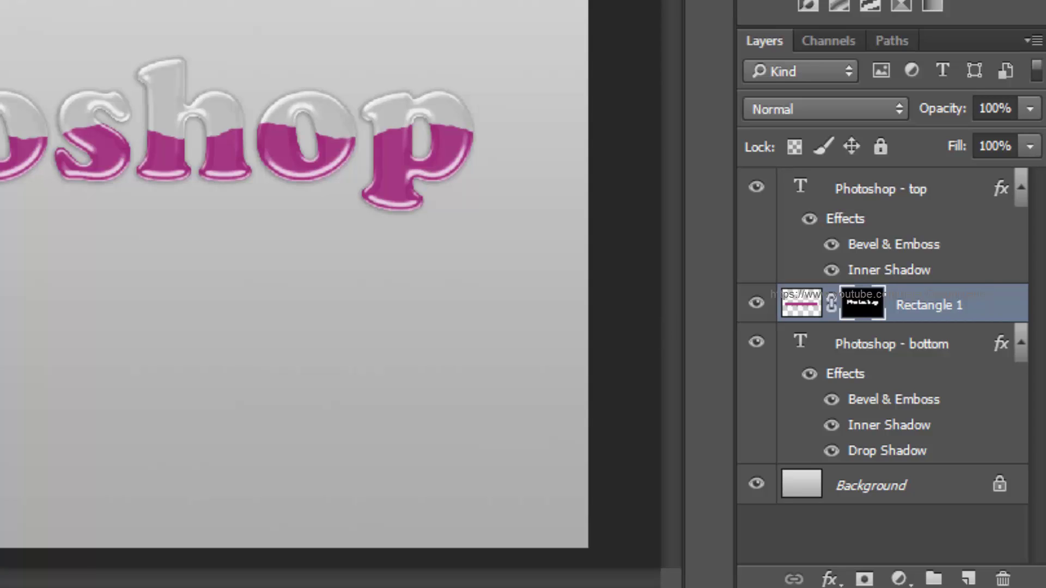
click(811, 307)
Add Bevel & Emboss to Rectangle 1 with size 9 and soften 3.
double_click(811, 307)
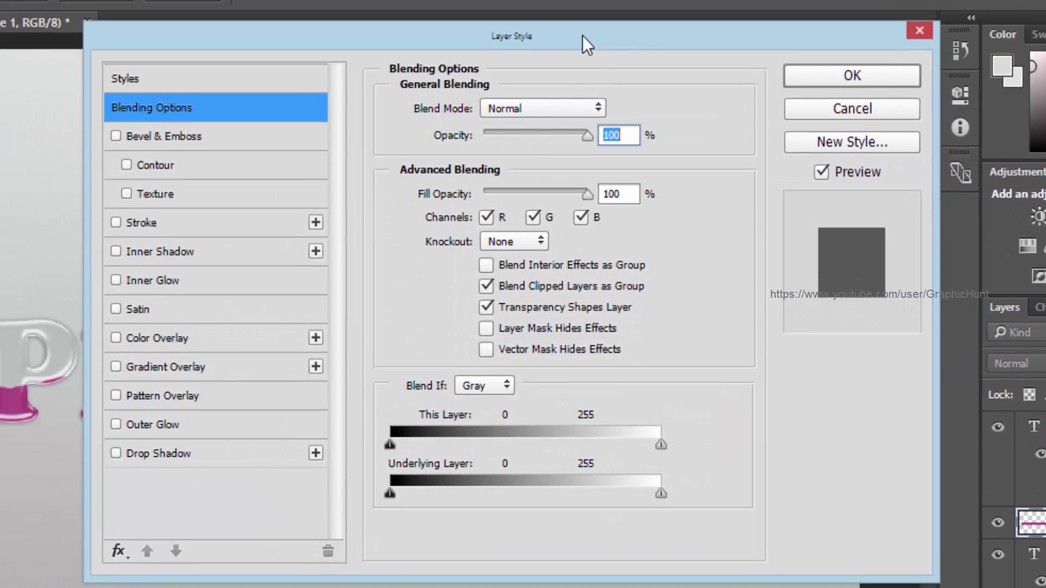
mouse_move(583, 35)
mouse_down()
mouse_move(744, 37)
mouse_move(596, 40)
mouse_up()
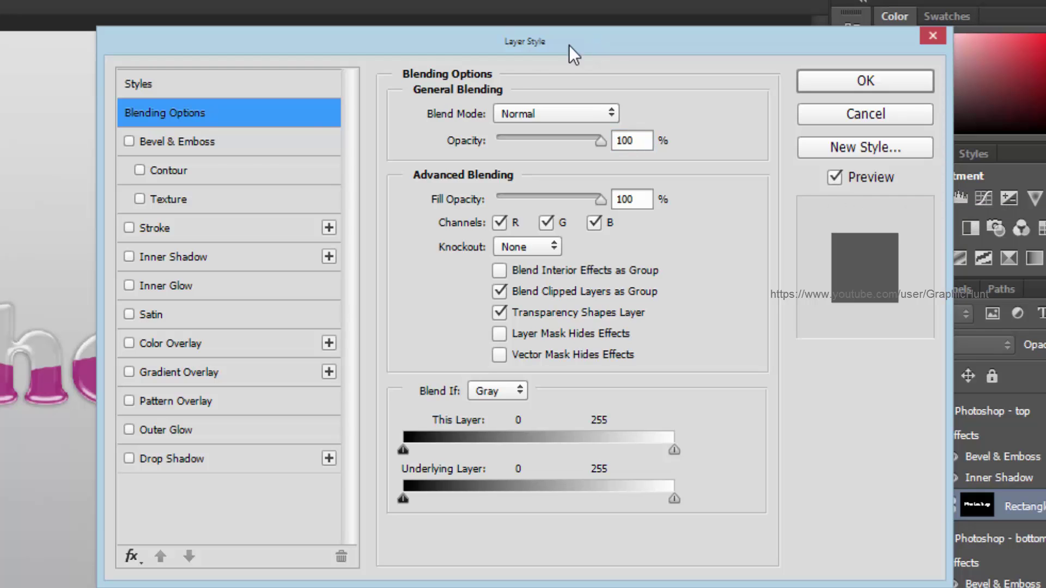
click(187, 143)
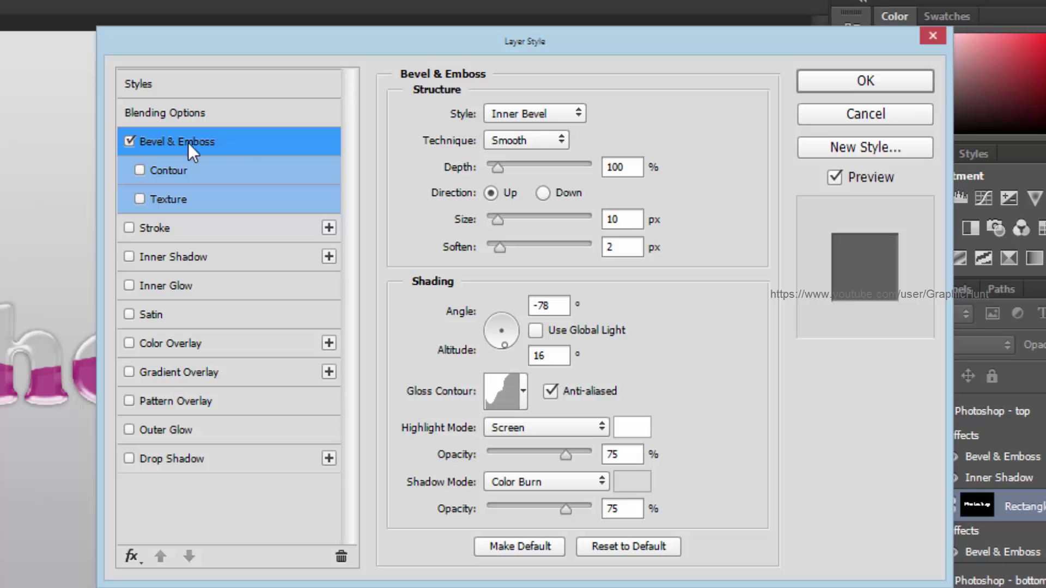
drag(624, 220, 575, 218)
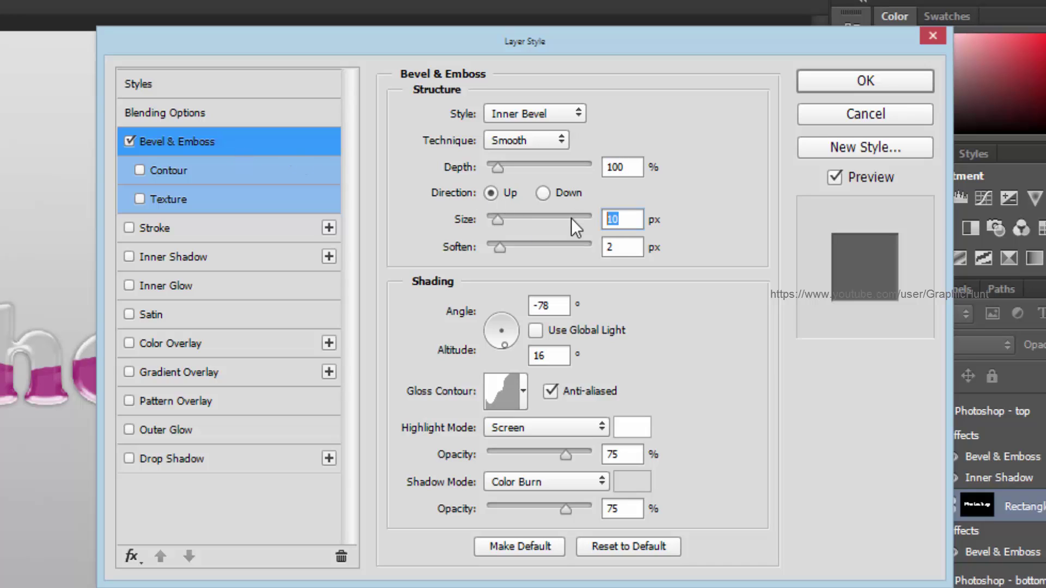
text(9)
drag(628, 254, 506, 255)
text(3)
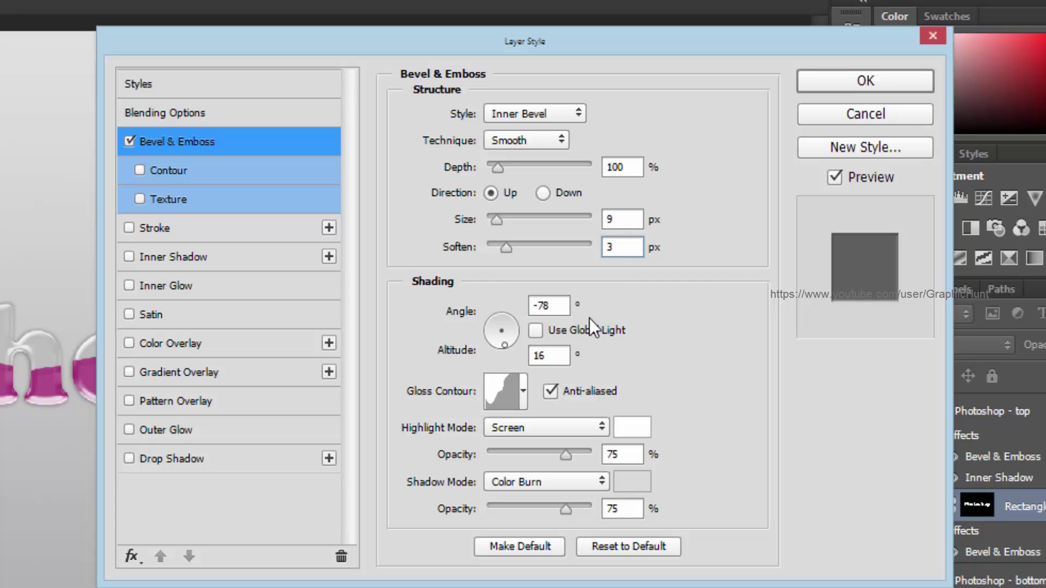
Set bevel angle 13°, altitude 42° and a non-anti-aliased Ring - Triple gloss contour.
click(550, 306)
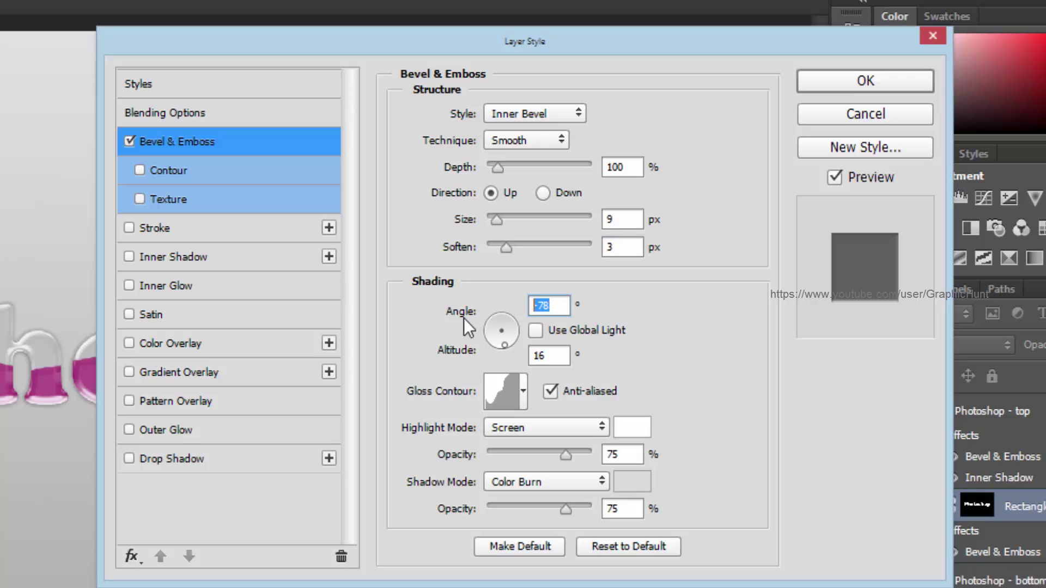
text(13)
key(Tab)
text(4)
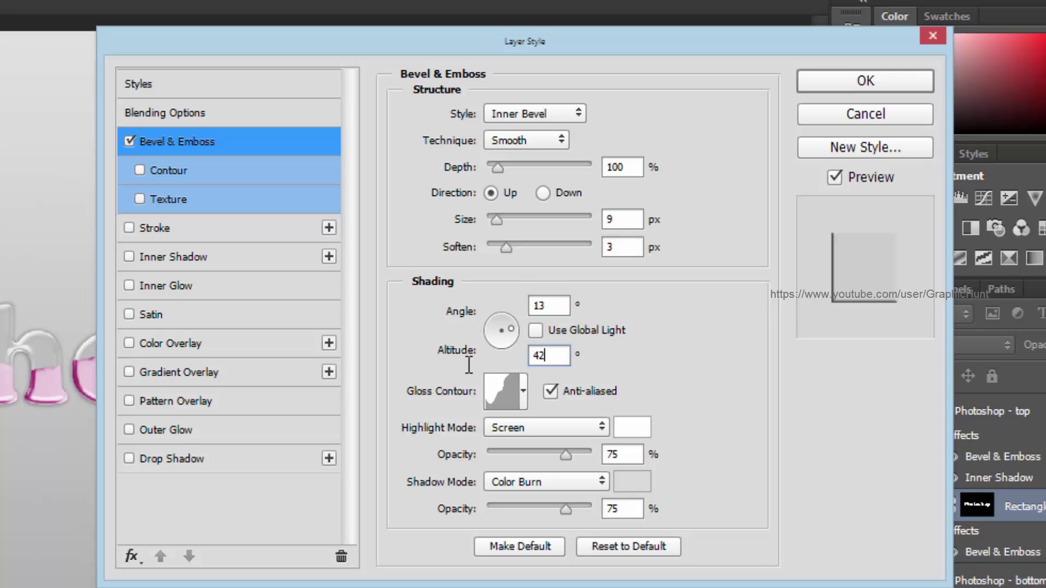
click(748, 486)
click(522, 391)
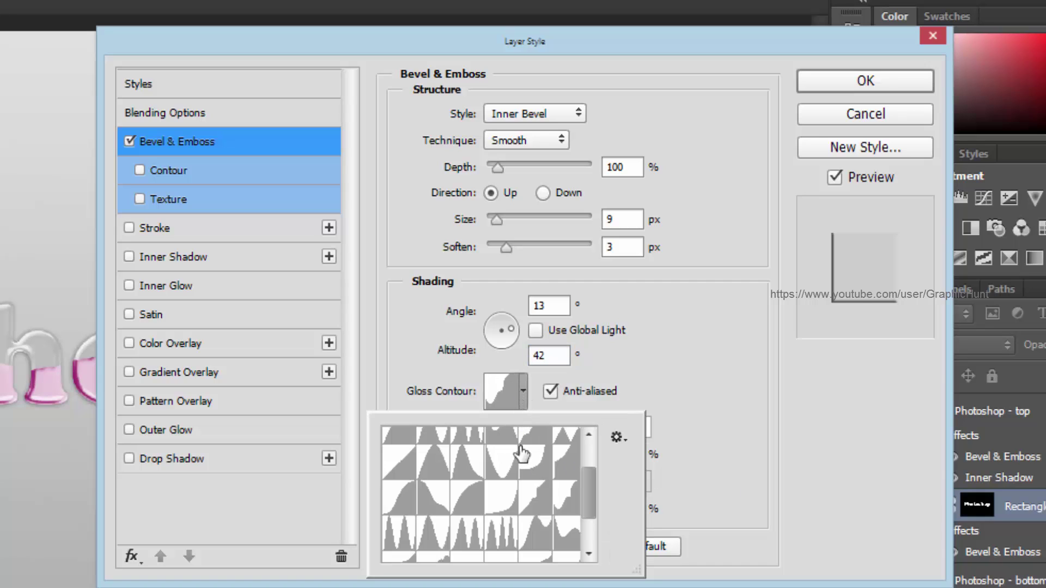
click(502, 534)
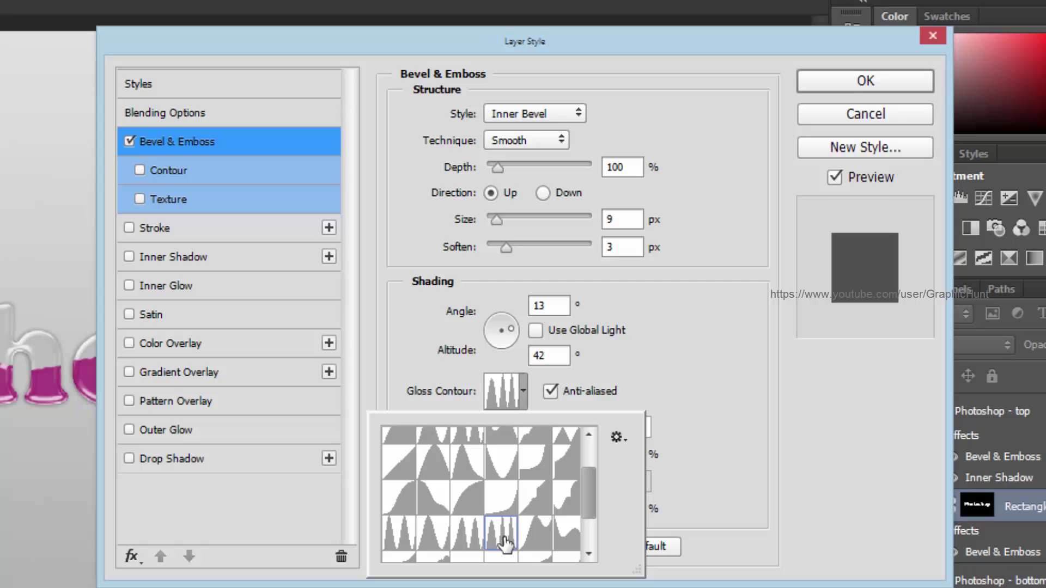
click(551, 390)
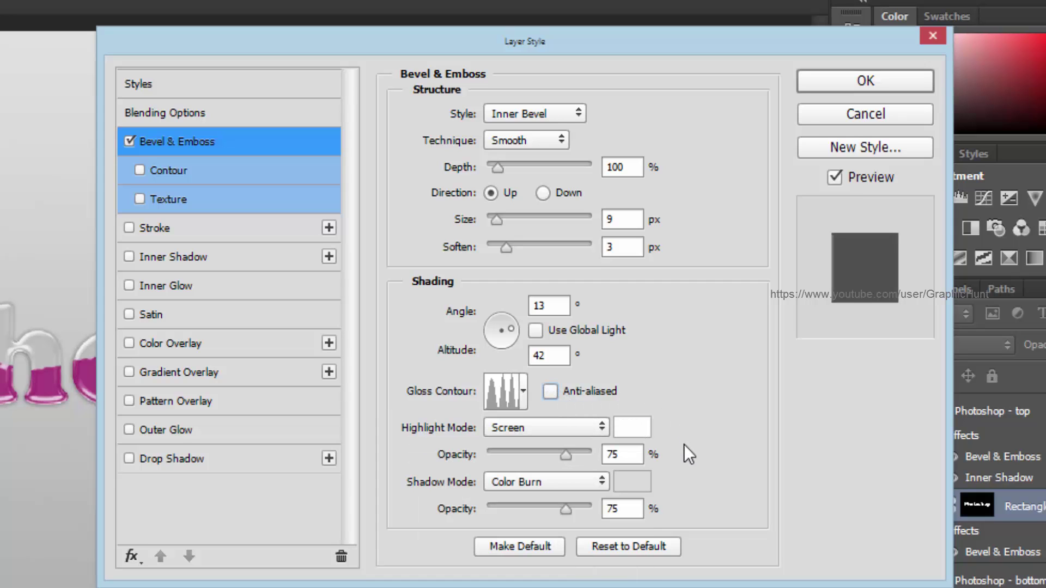
Set the bevel shadow colour to magenta c05193.
click(634, 484)
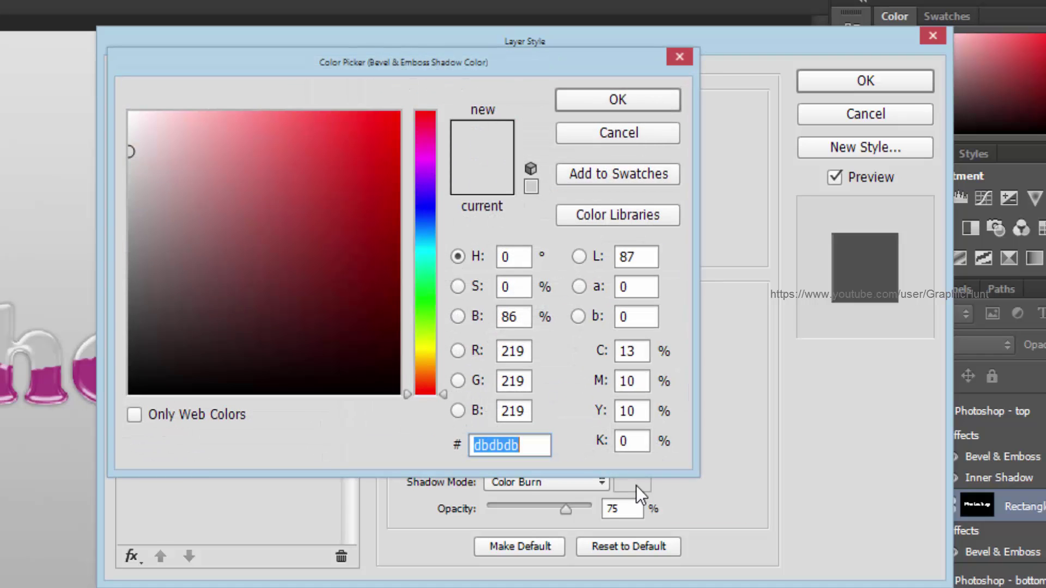
text(c0)
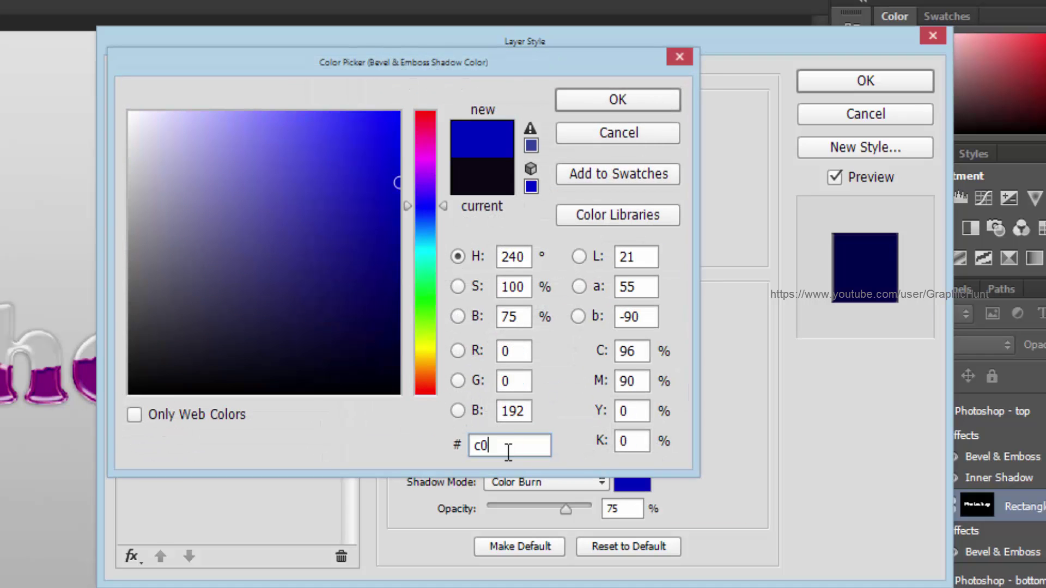
text(5193)
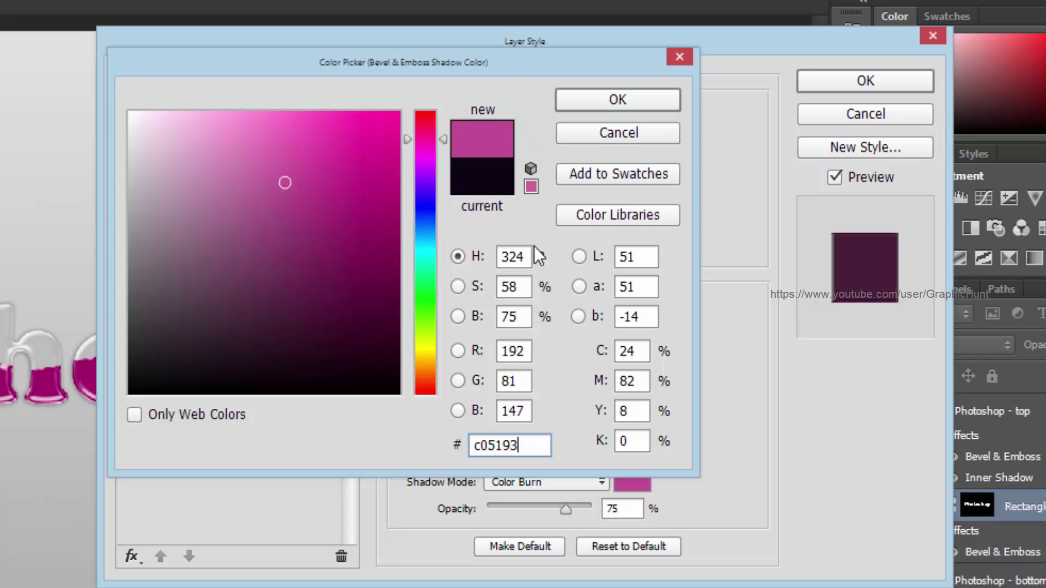
click(605, 102)
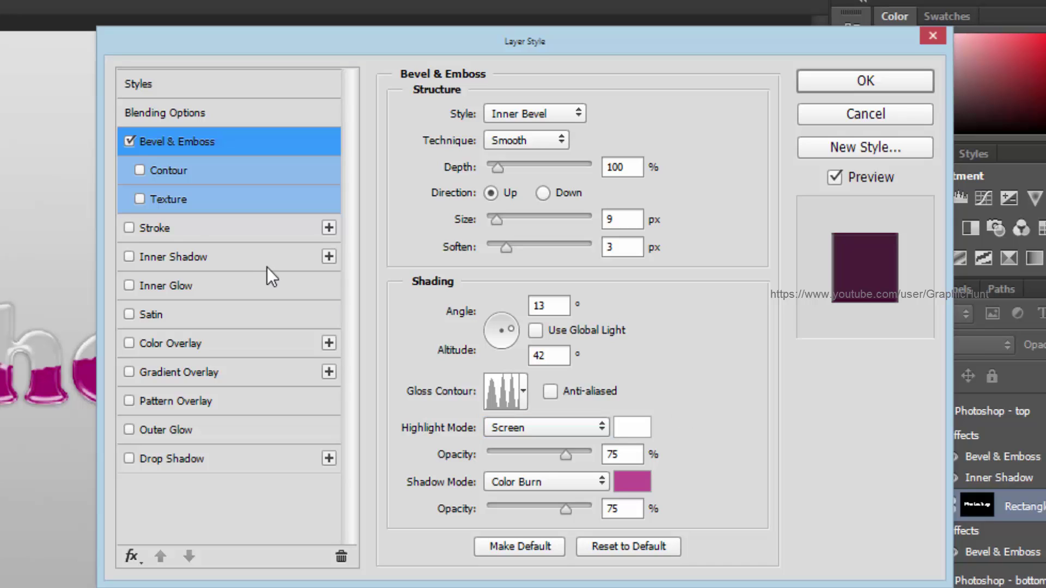
Enable an af30ba Inner Shadow on Rectangle 1 using global light at 120° and size 16 px.
click(175, 256)
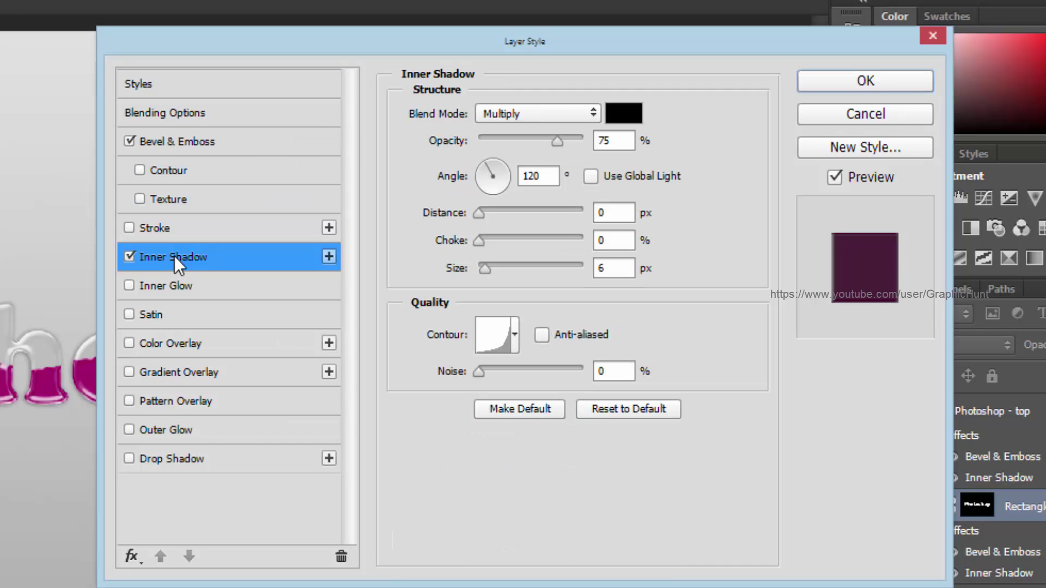
click(626, 121)
text(af)
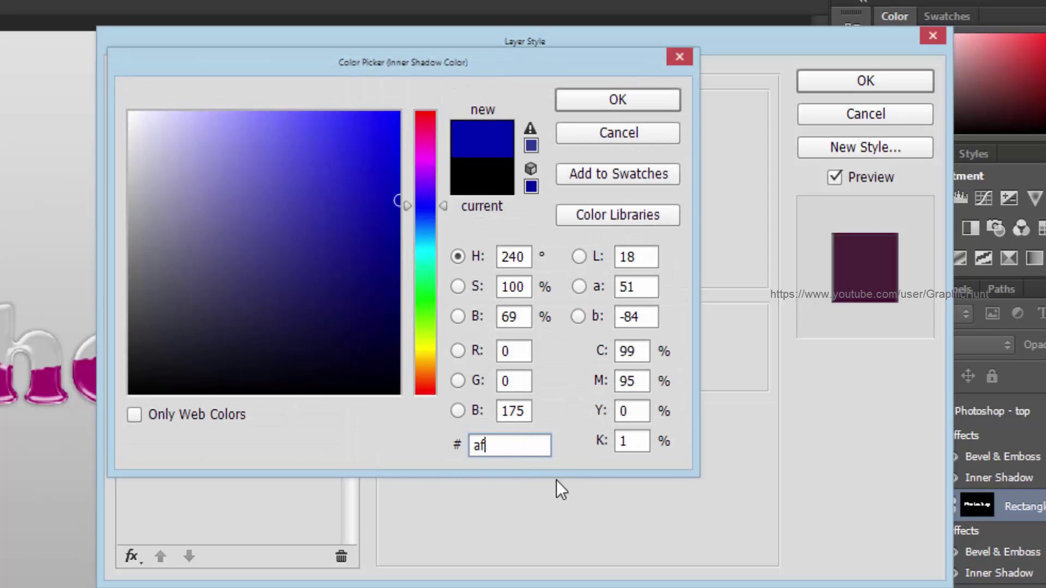
text(30ba)
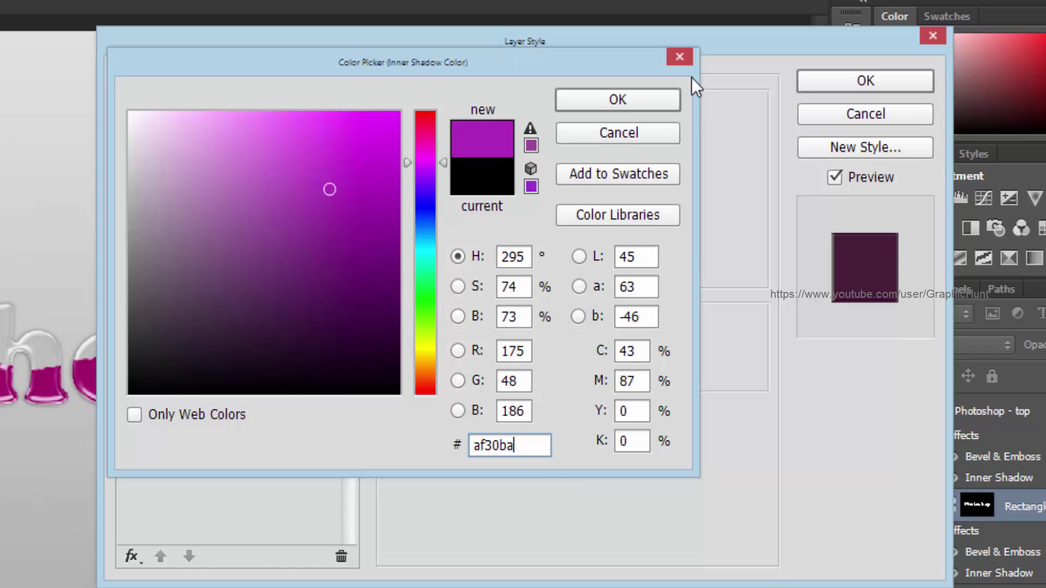
click(658, 99)
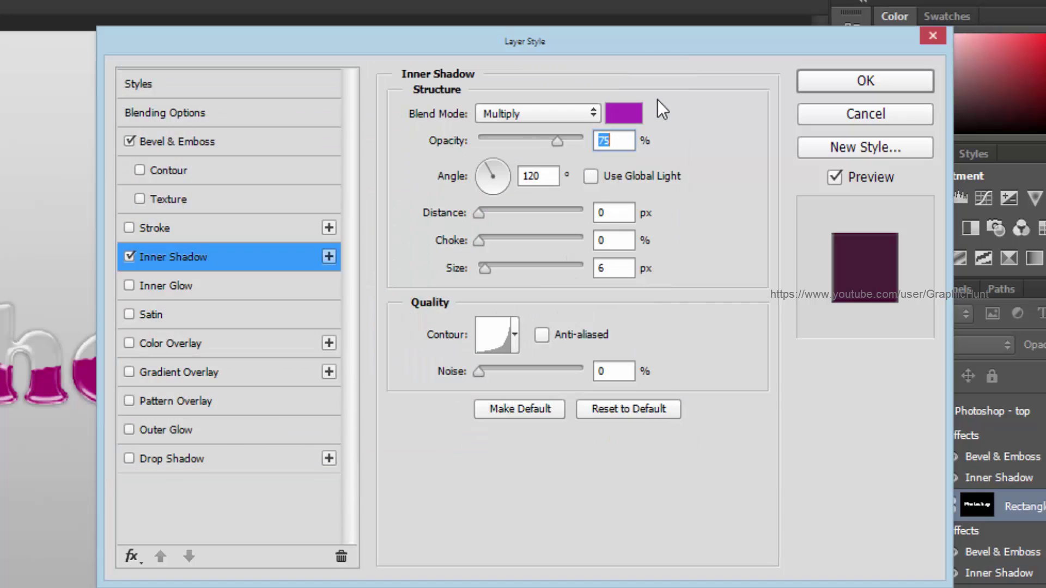
click(590, 177)
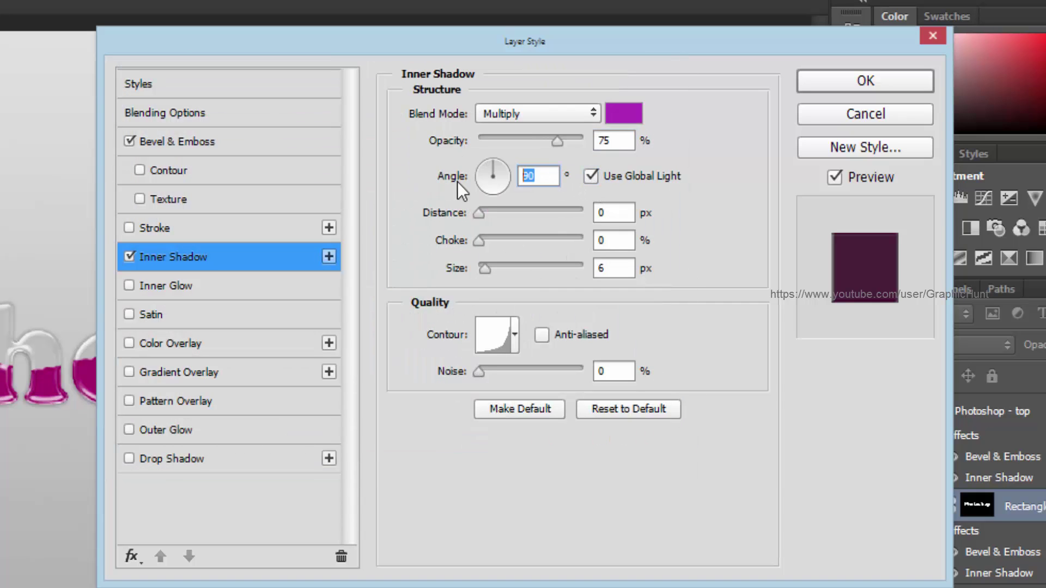
text(120)
click(600, 268)
text(1)
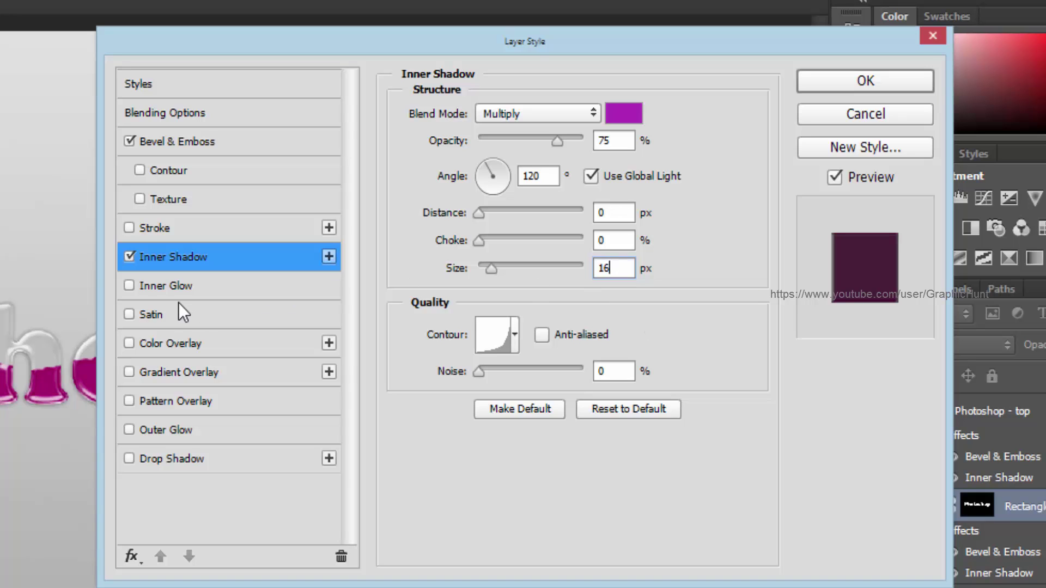
Enable Satin with colour aa4280 at 50% opacity.
click(168, 315)
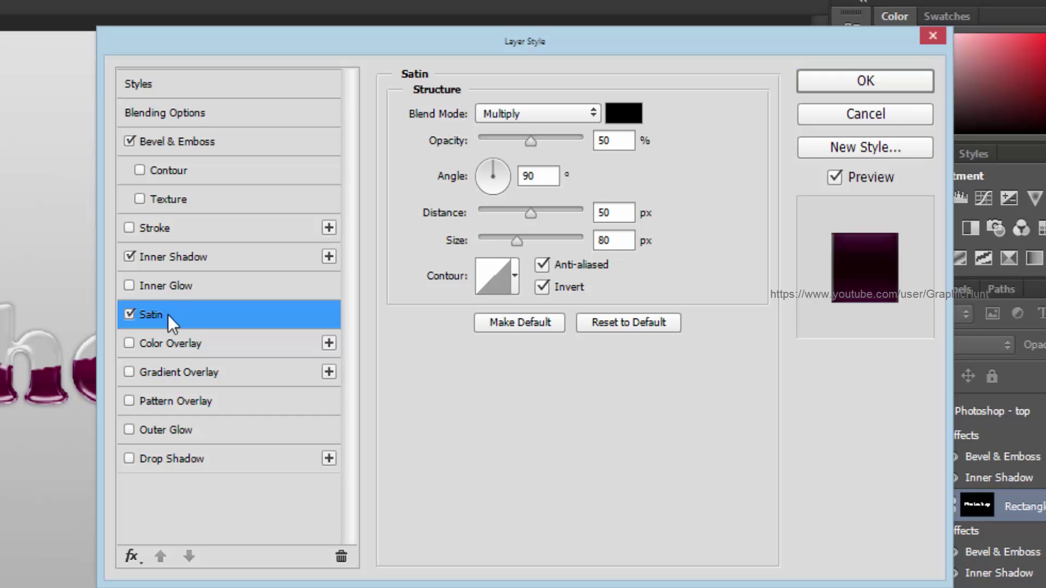
click(632, 114)
text(aa)
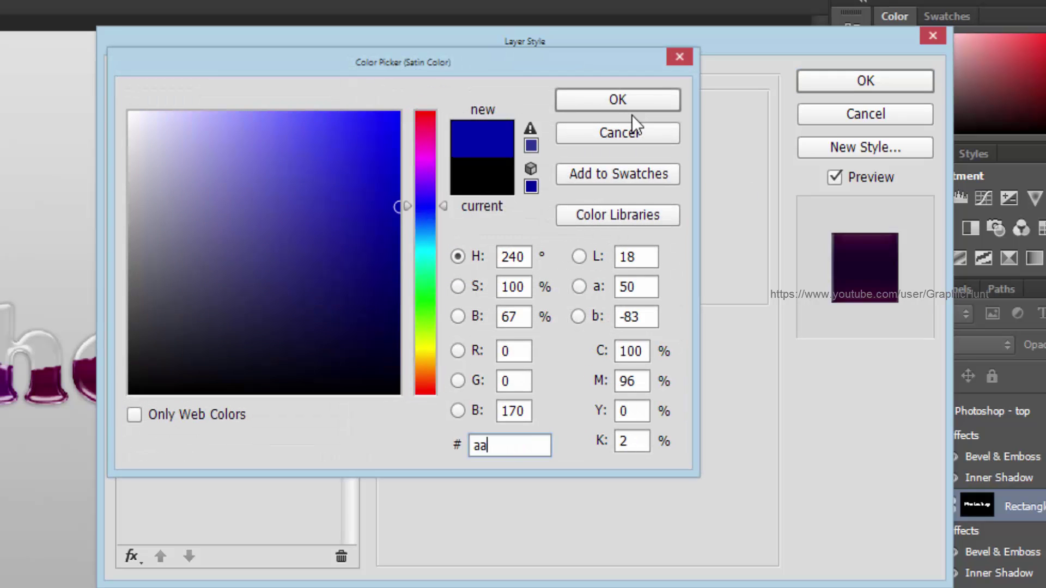
text(4280)
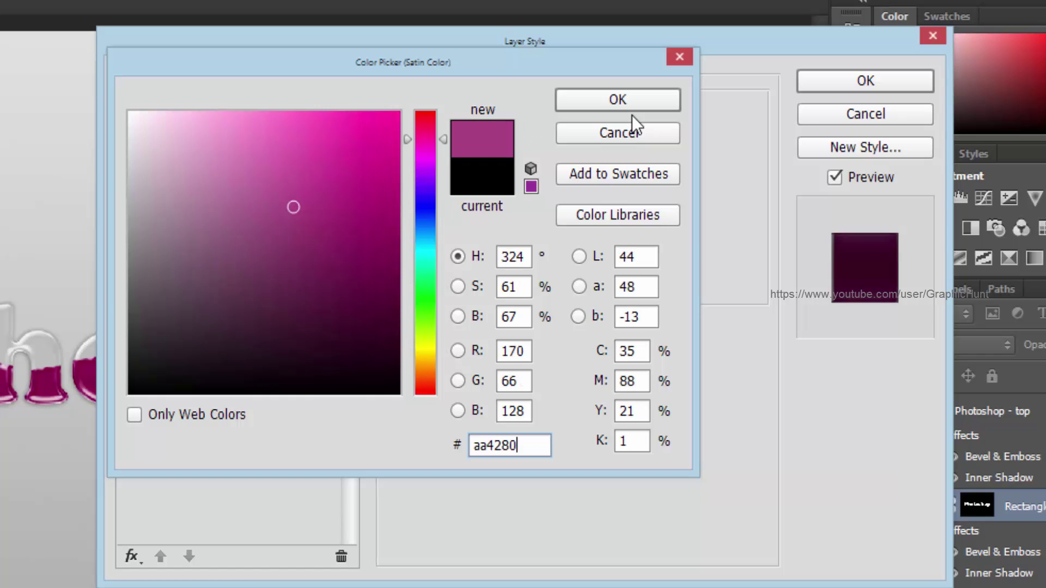
click(650, 106)
click(555, 173)
Set Satin angle 19°, distance 11, size 22, with a non-anti-aliased Cone contour.
click(455, 183)
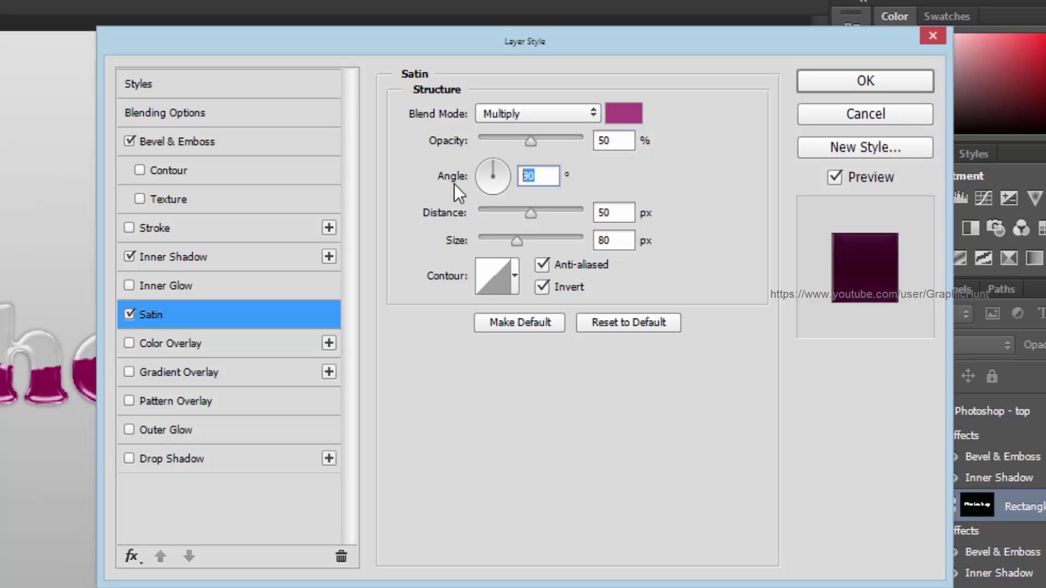
text(19)
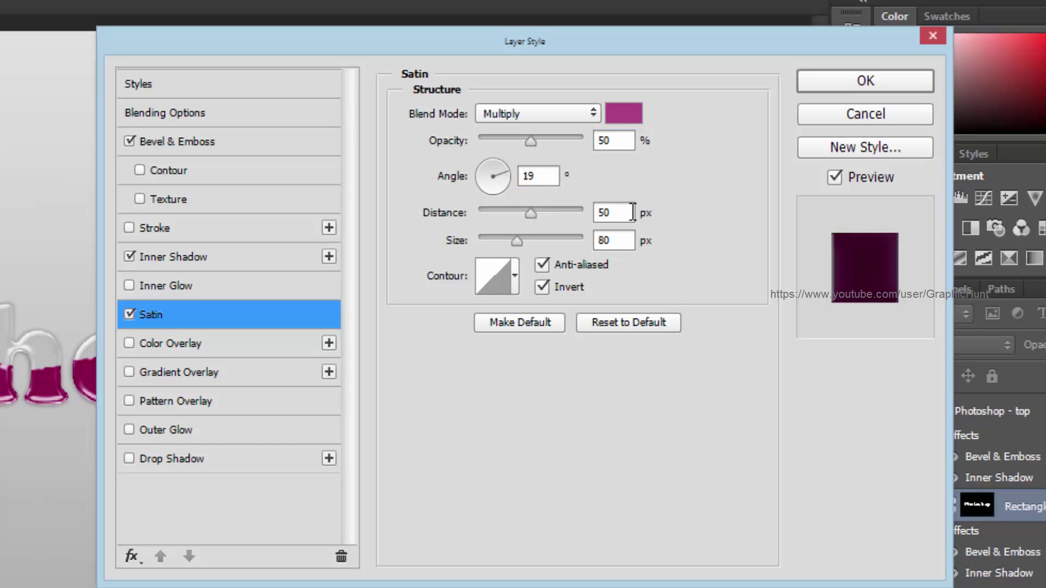
double_click(615, 212)
text(11)
double_click(607, 239)
text(22)
click(515, 279)
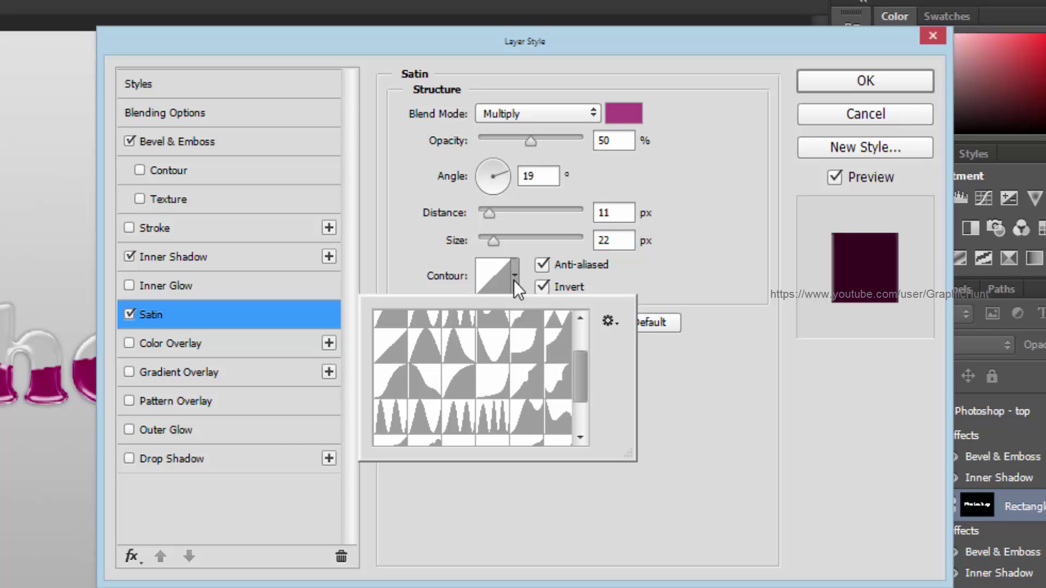
click(430, 358)
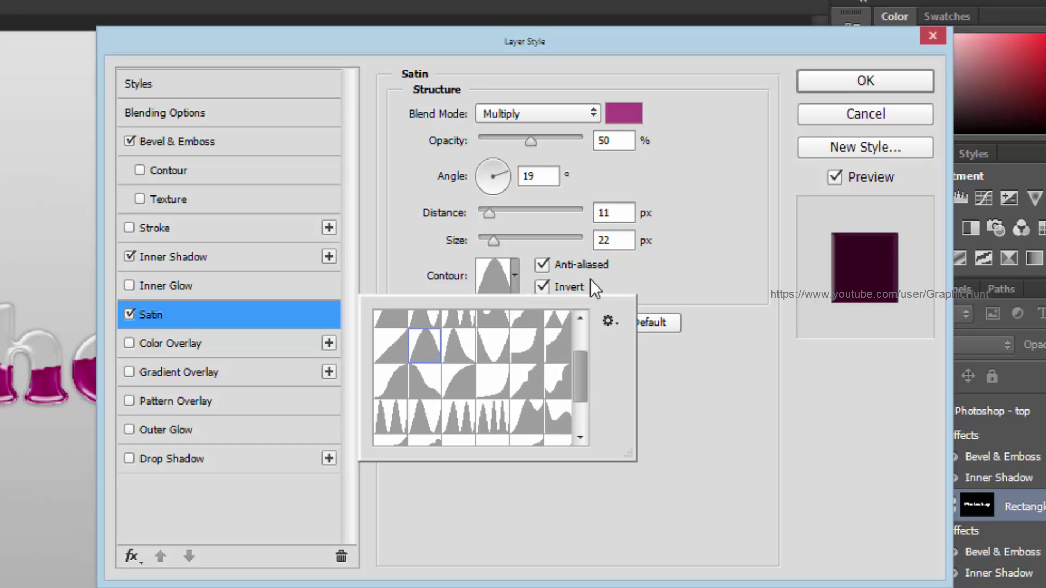
click(543, 265)
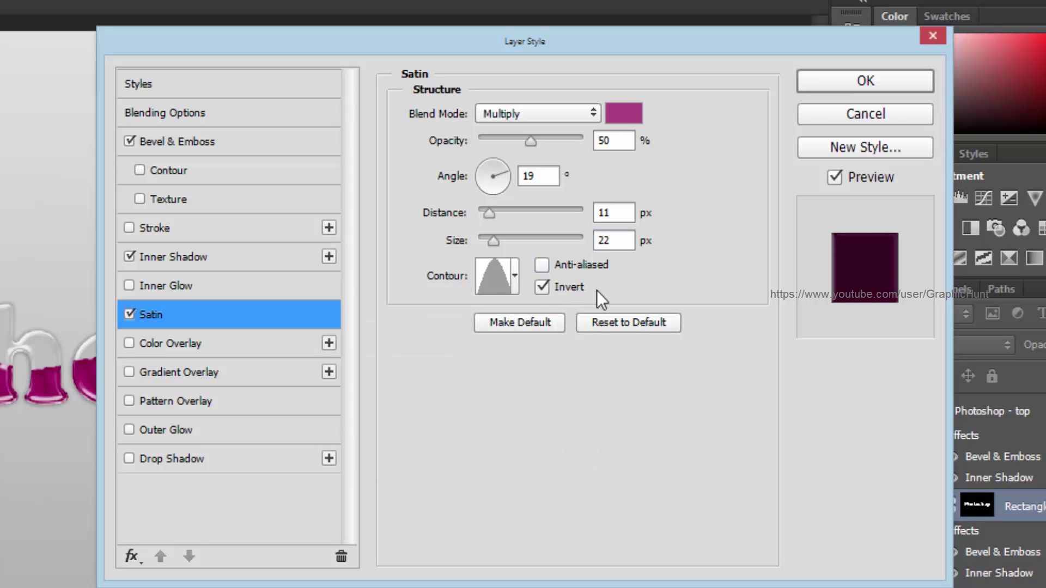
Add a Hard Light Color Overlay in magenta d3459a.
click(174, 345)
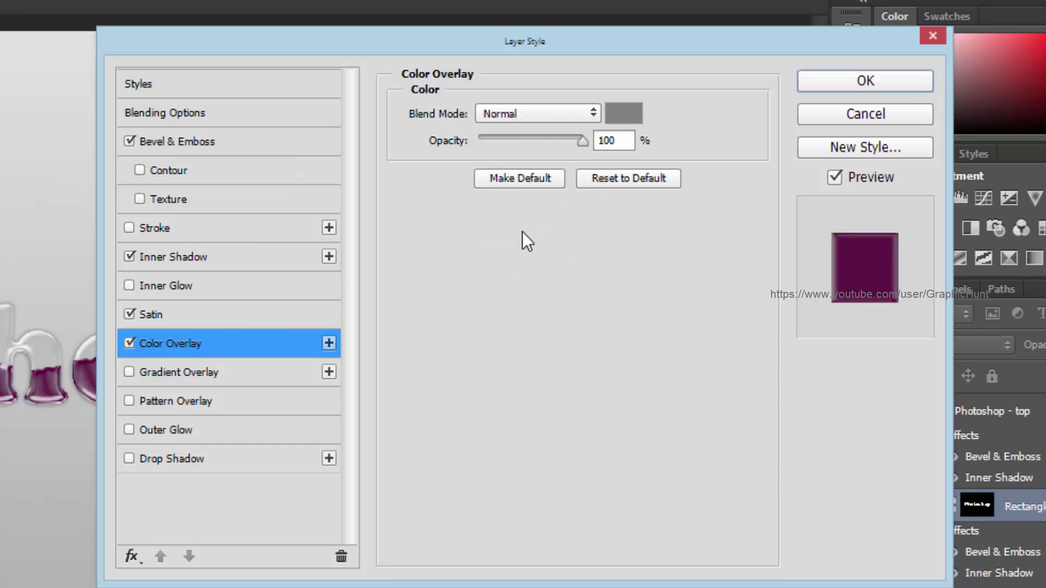
click(561, 112)
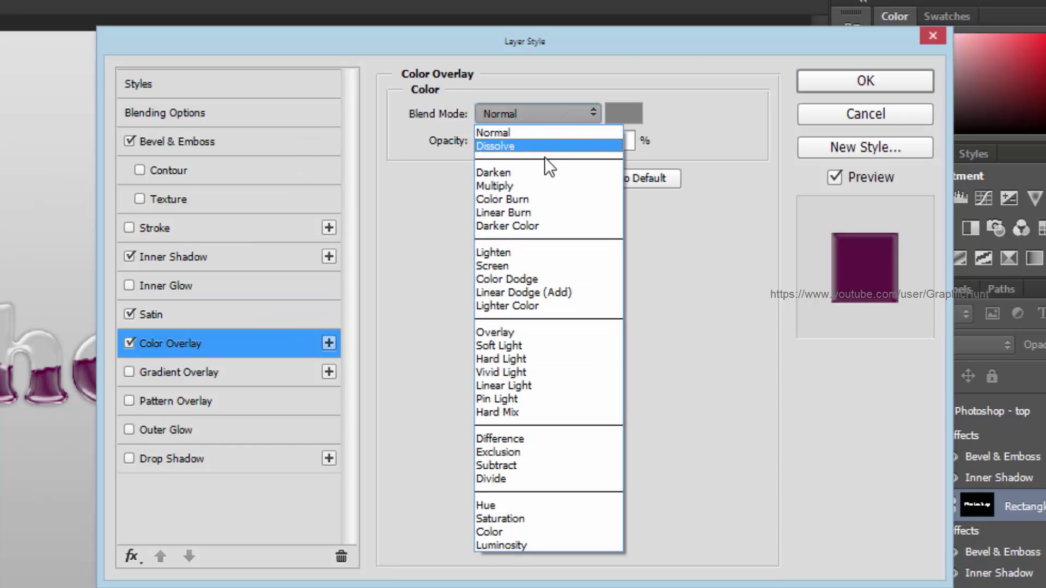
click(527, 356)
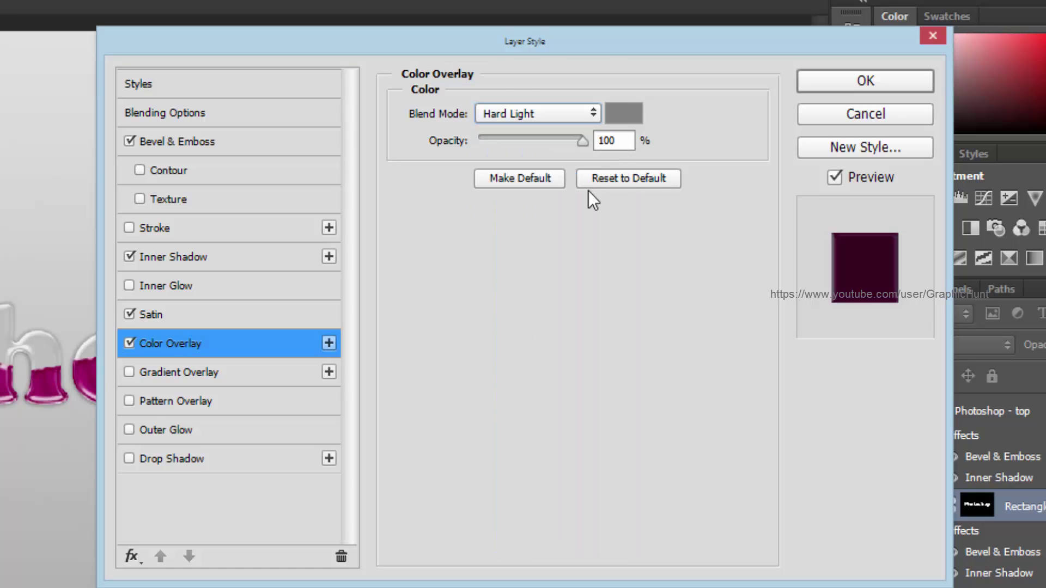
click(632, 119)
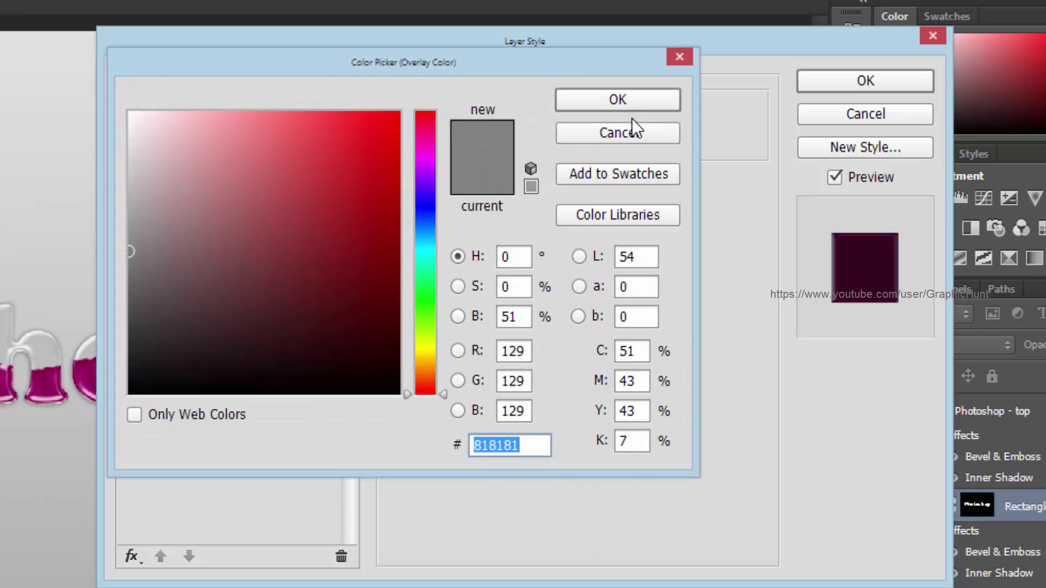
text(d)
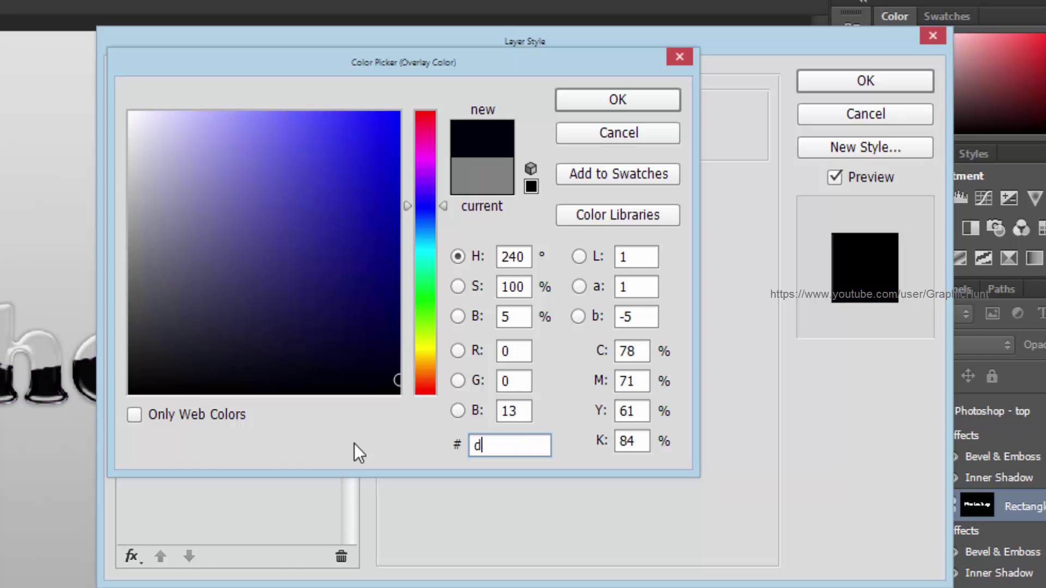
text(3459a)
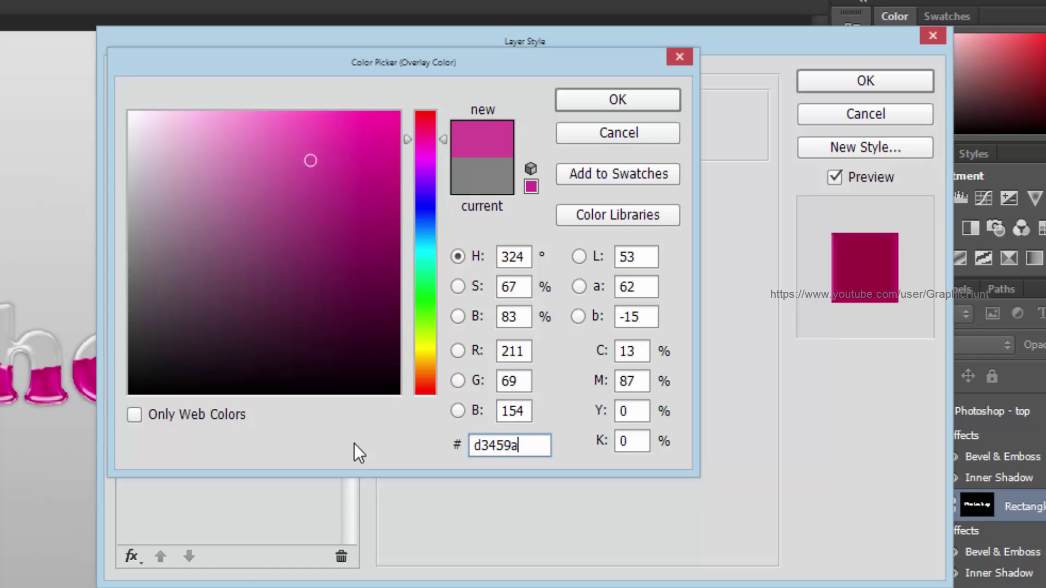
click(646, 103)
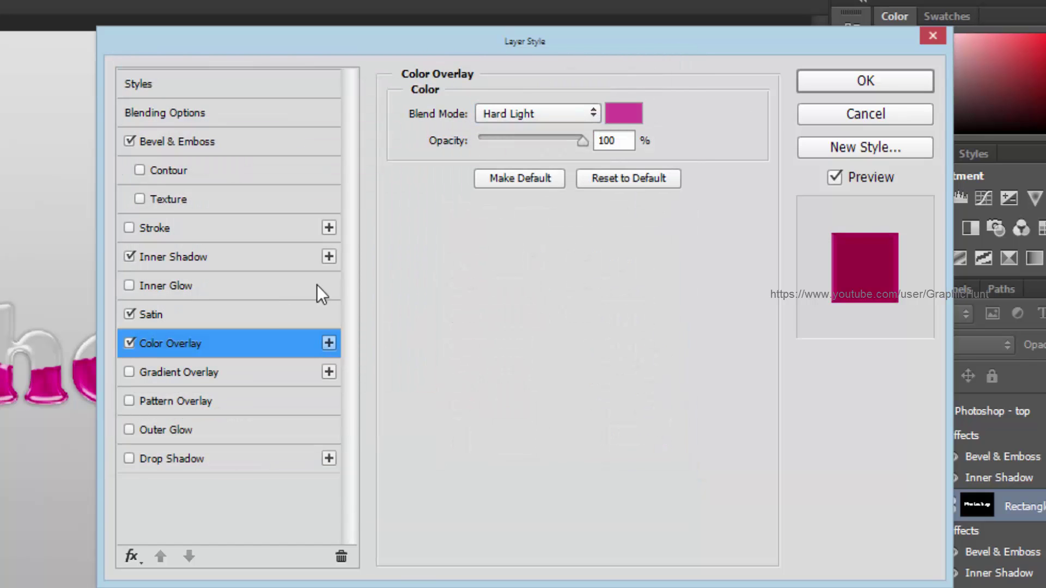
Add a Soft Light Gradient Overlay and enable Drop Shadow.
click(170, 371)
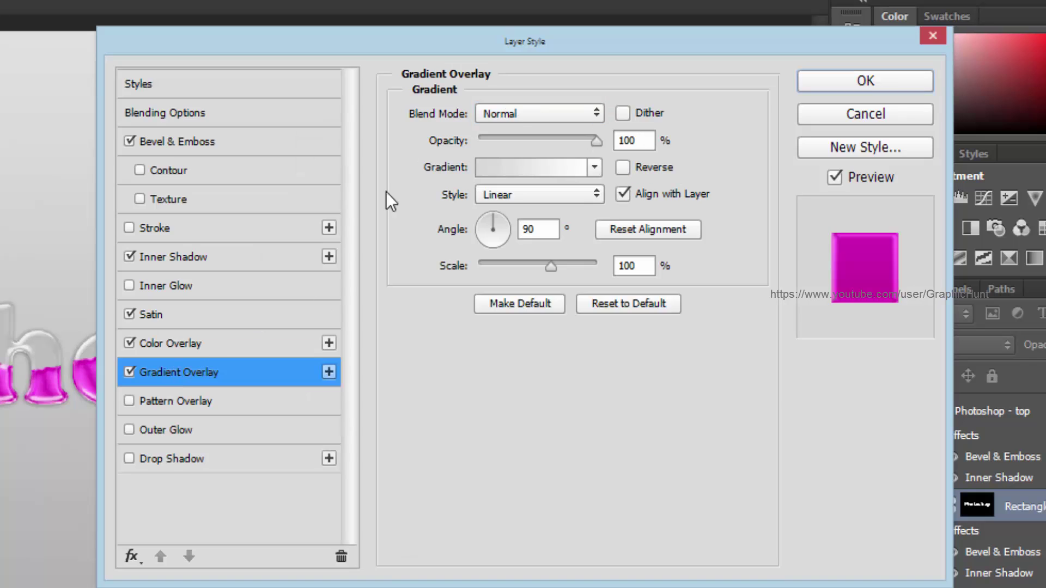
click(565, 117)
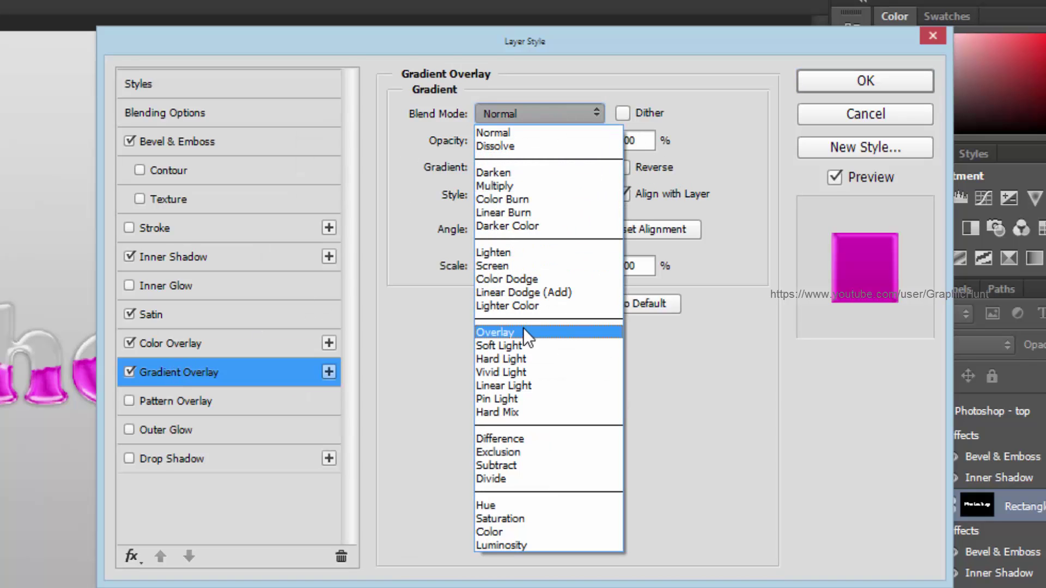
click(523, 343)
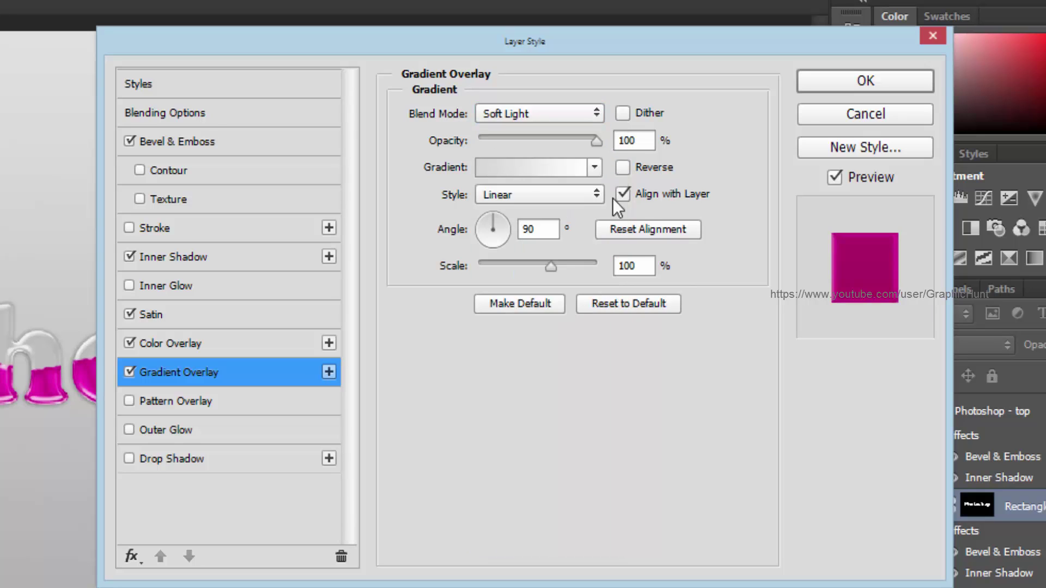
click(191, 465)
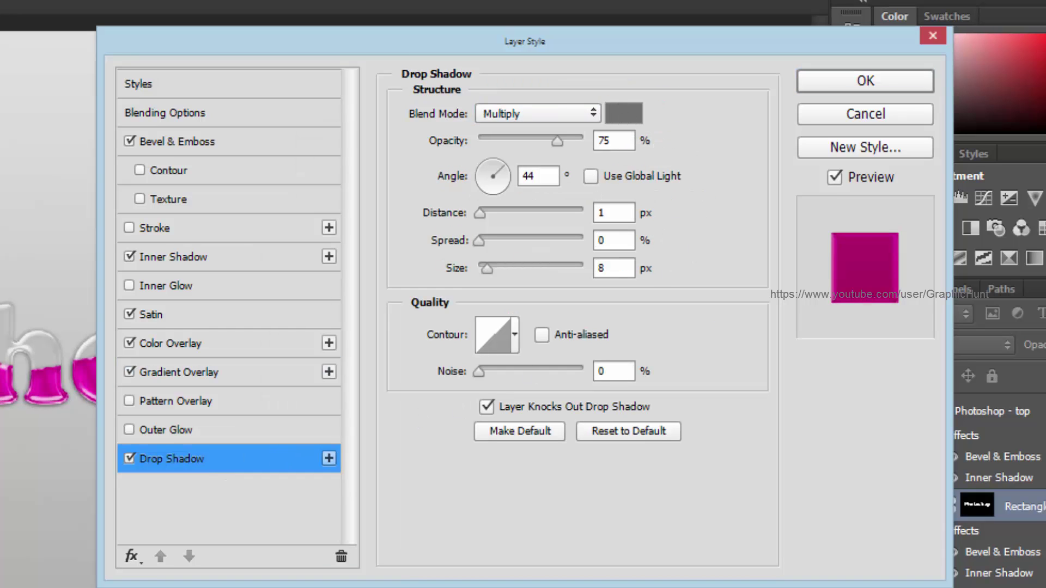
Set the drop shadow colour to dark magenta 9e005d.
click(623, 123)
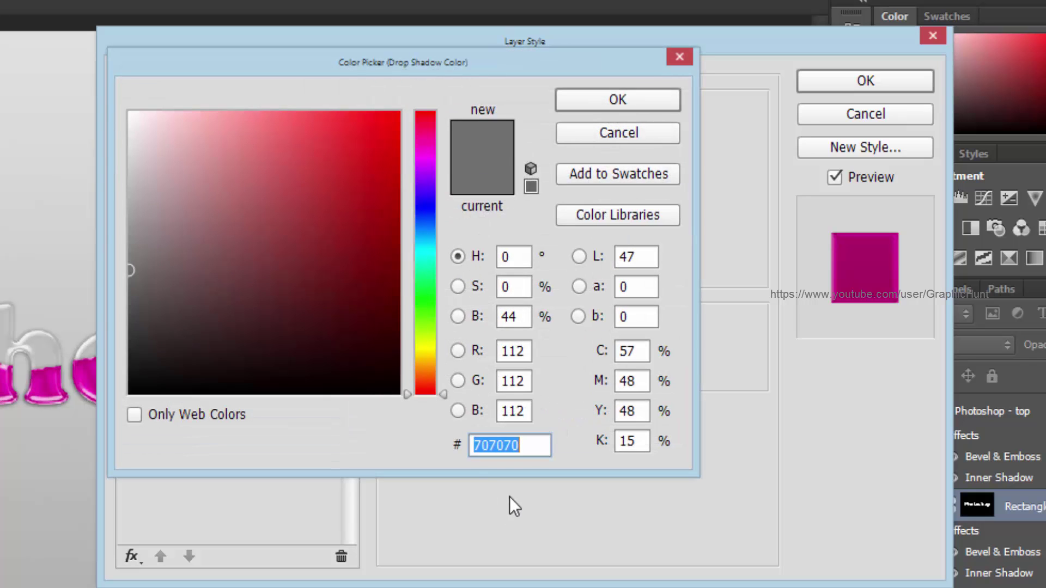
text(93)
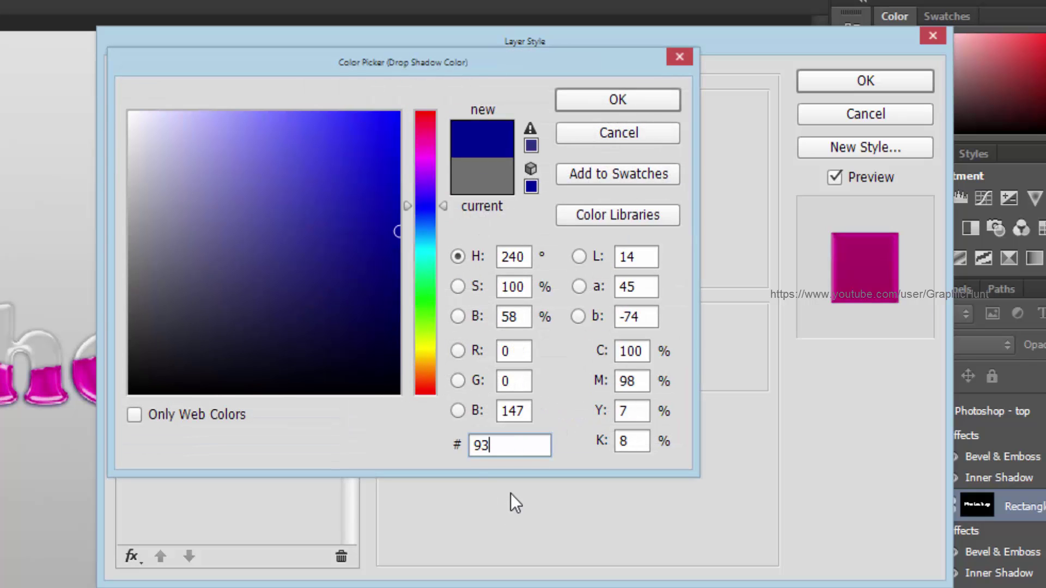
key(BackSpace)
text(e0)
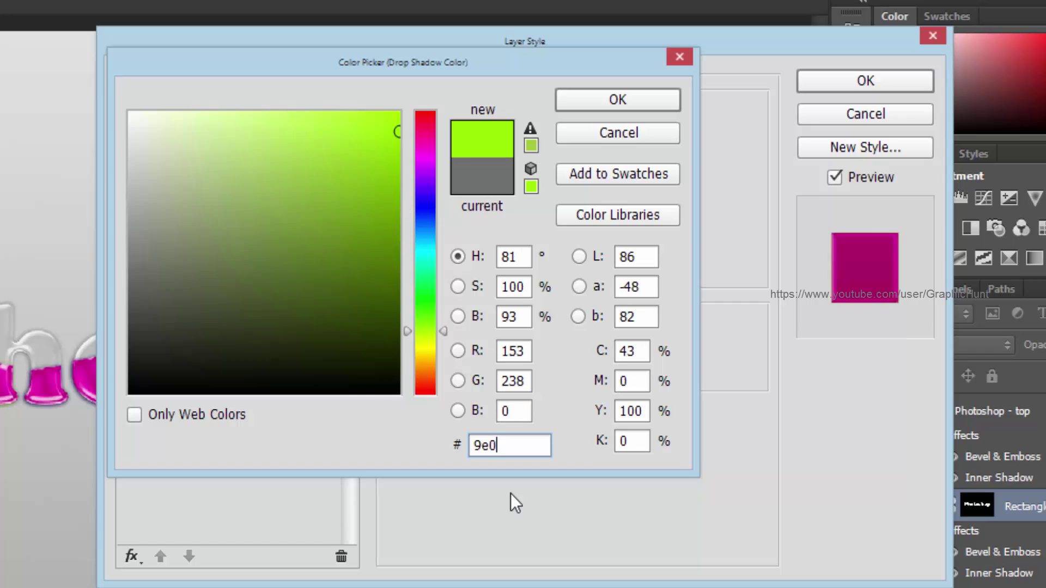
text(05d)
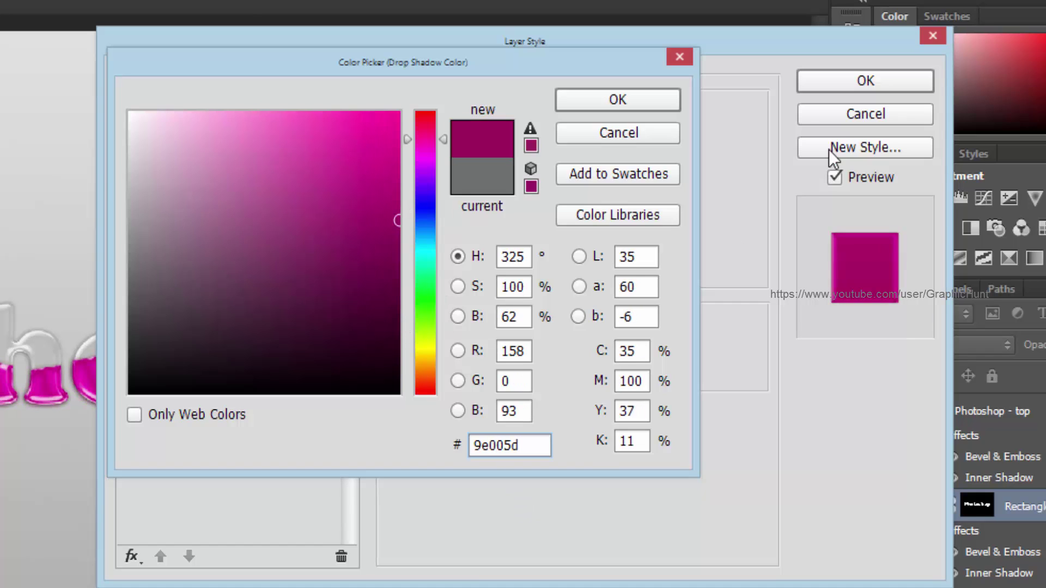
click(860, 90)
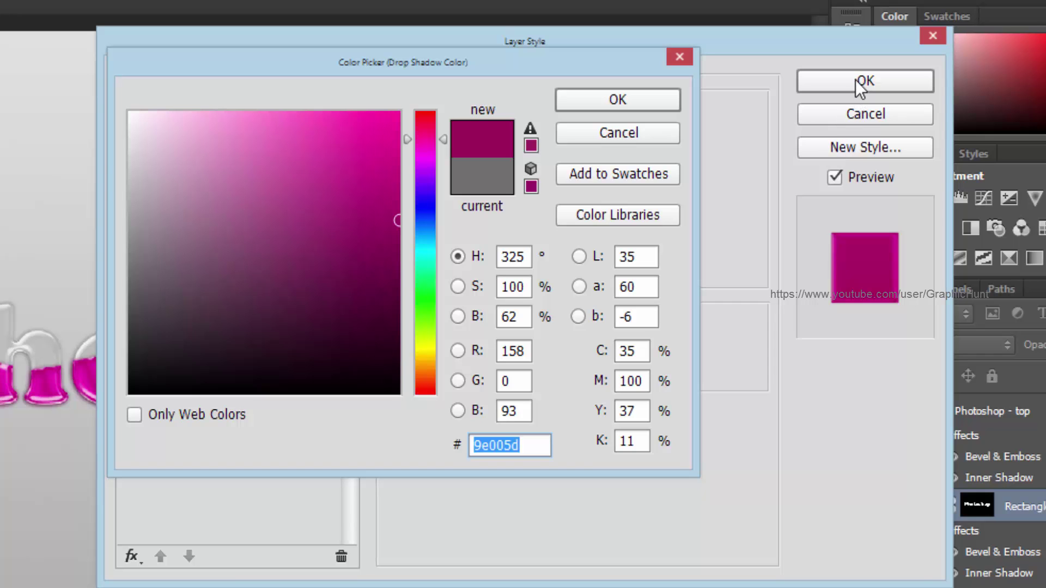
click(648, 99)
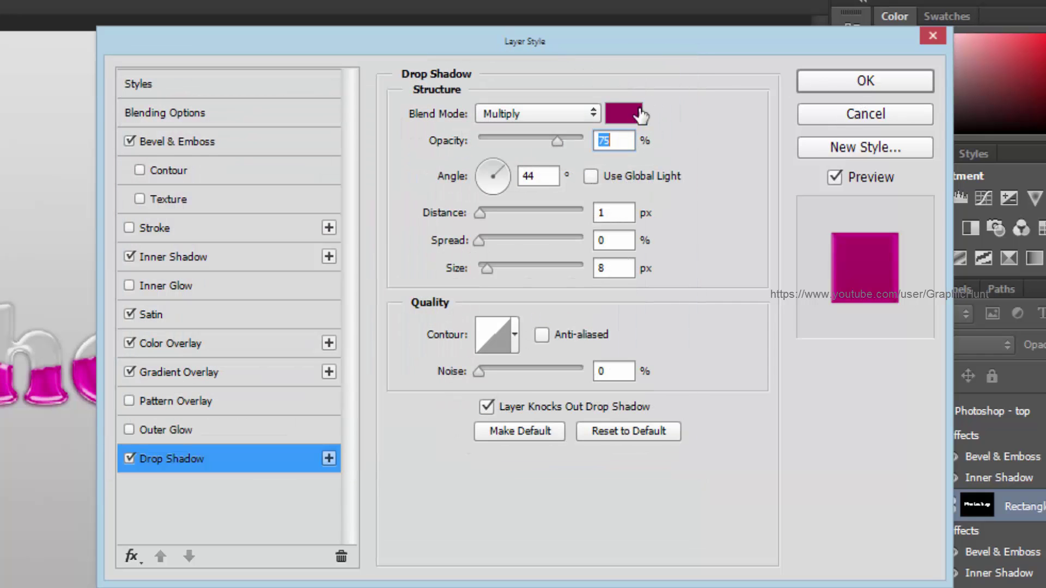
click(685, 264)
Set drop shadow angle -75°, distance 3, spread 12%, size 3, and apply the style.
double_click(527, 176)
text(-75)
key(Tab)
text(3)
key(Tab)
text(12)
key(Tab)
text(3)
key(Tab)
click(860, 84)
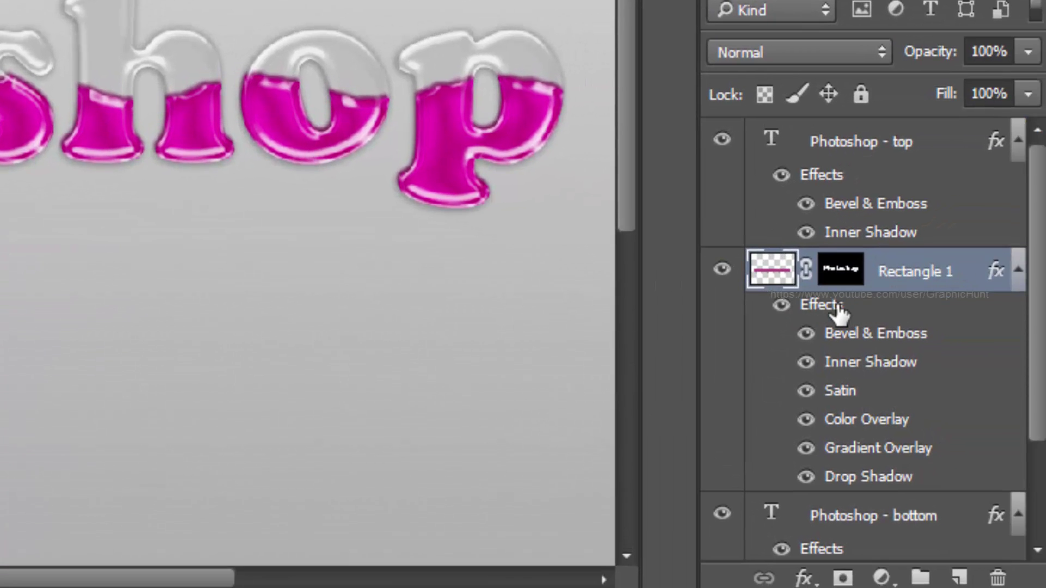
Reopen Rectangle 1's layer style, enable bevel Texture, and bring up the pattern library options.
double_click(838, 312)
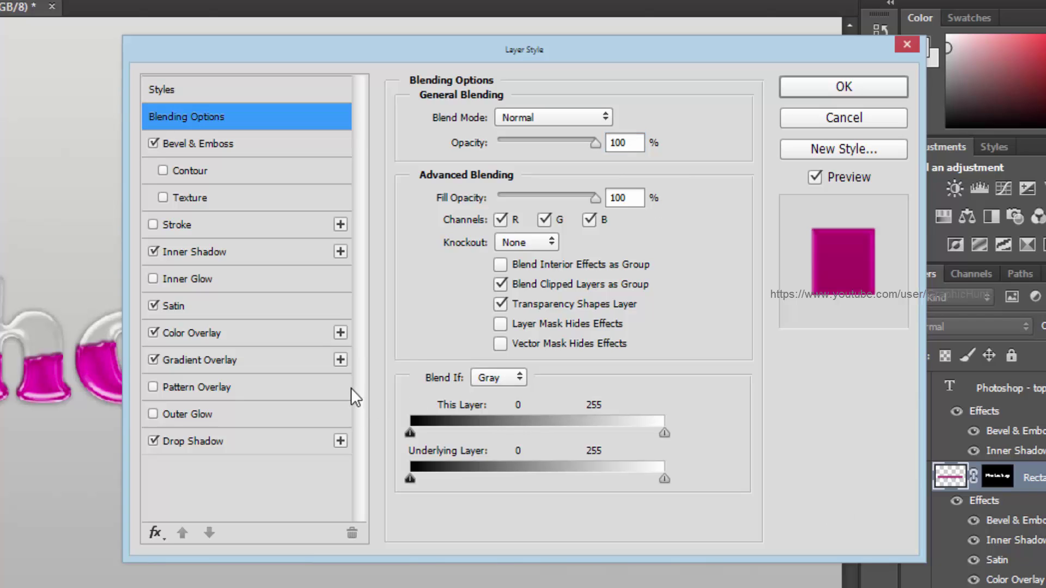
click(191, 200)
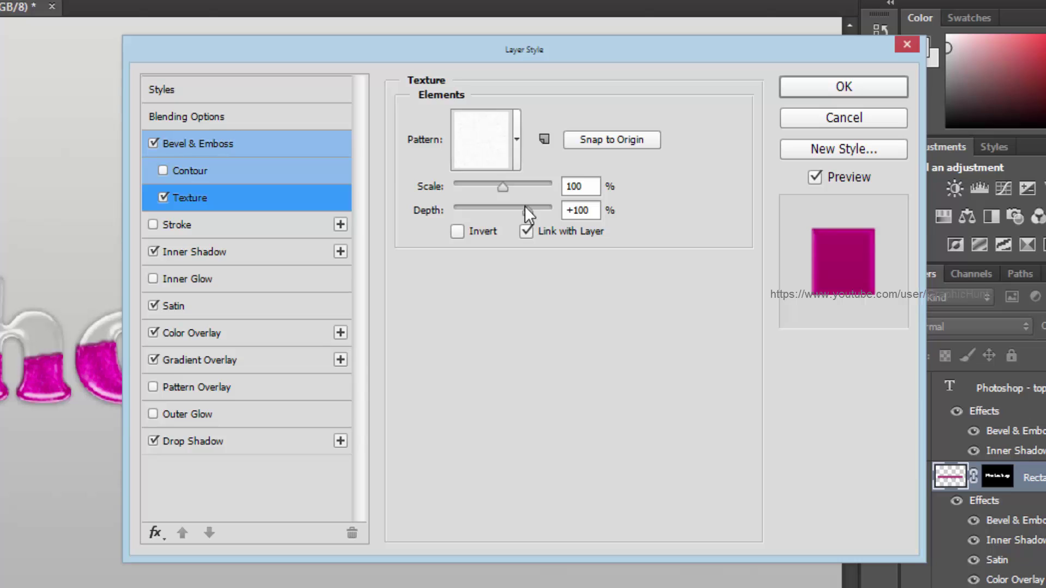
click(518, 143)
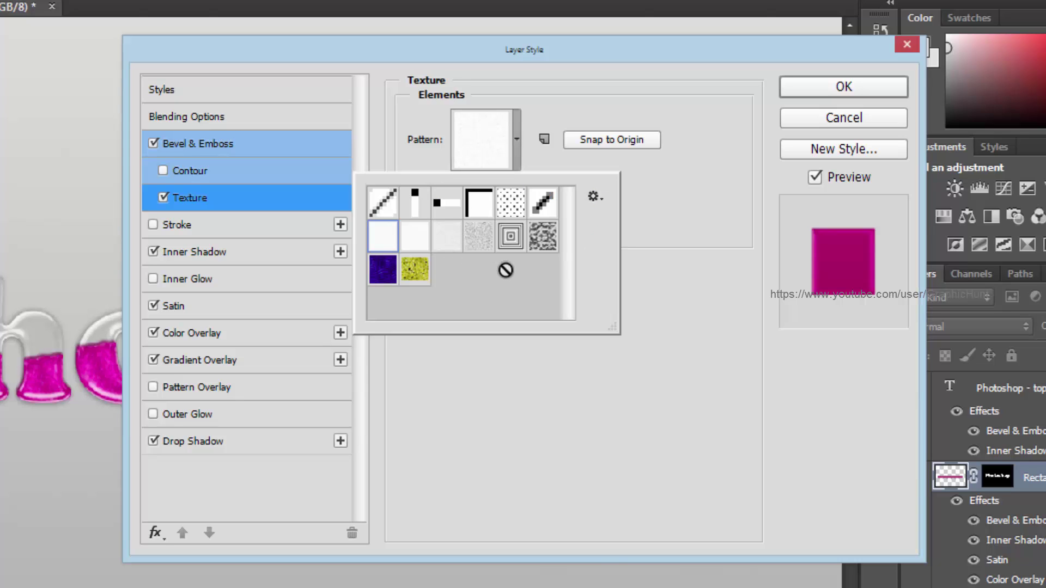
click(595, 198)
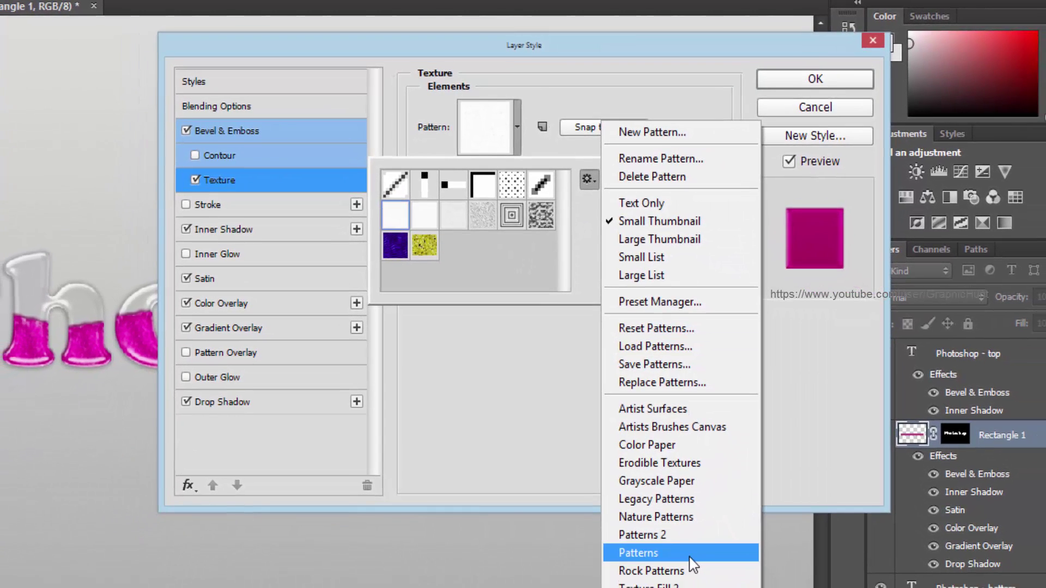
Append the Patterns set and texture the magenta liquid with the bubbles pattern at 100% scale, +100 depth.
click(645, 582)
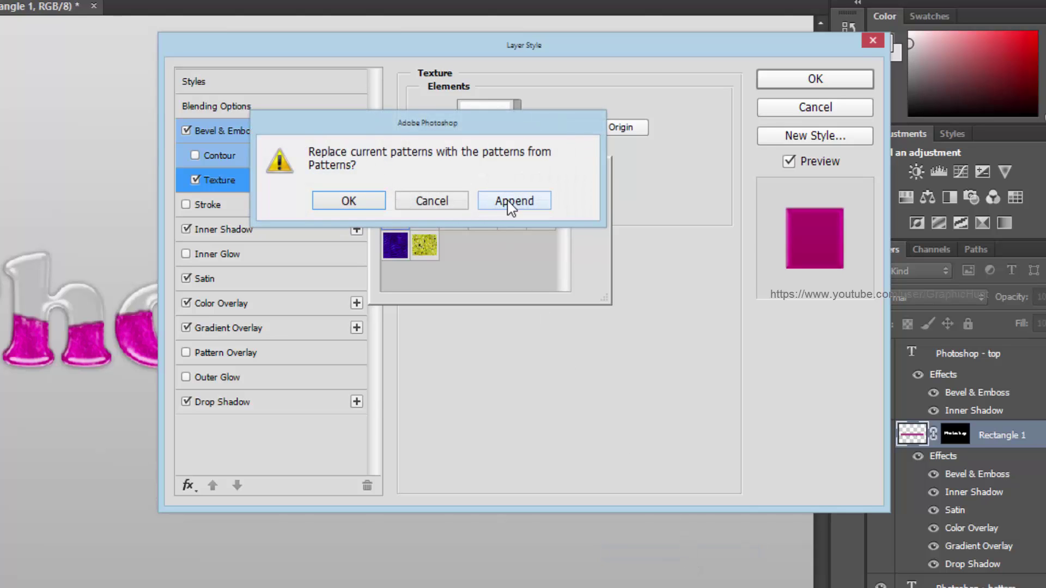
click(512, 202)
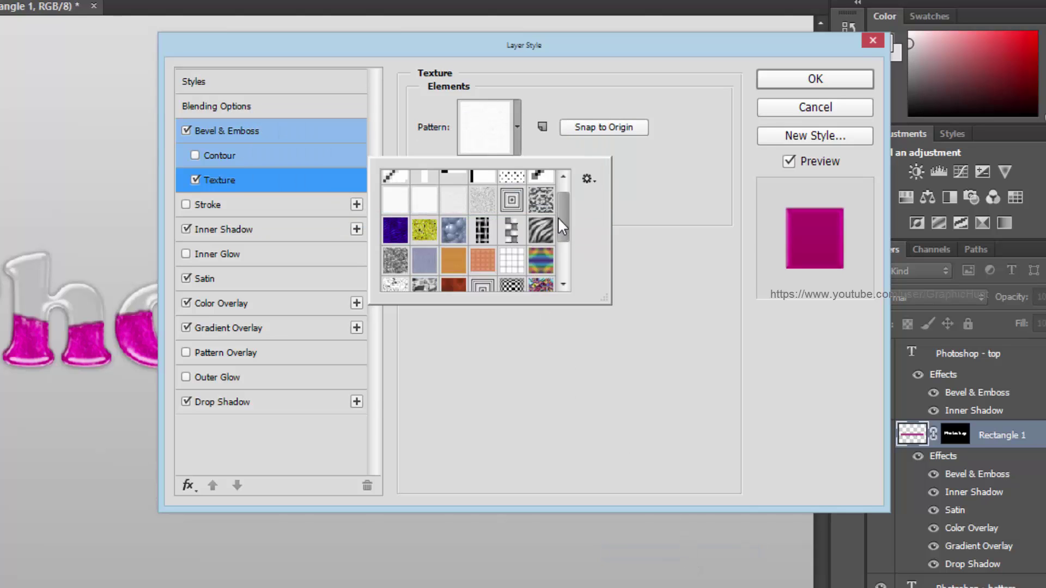
mouse_move(562, 226)
mouse_down()
mouse_move(574, 253)
mouse_move(556, 216)
mouse_up()
click(460, 220)
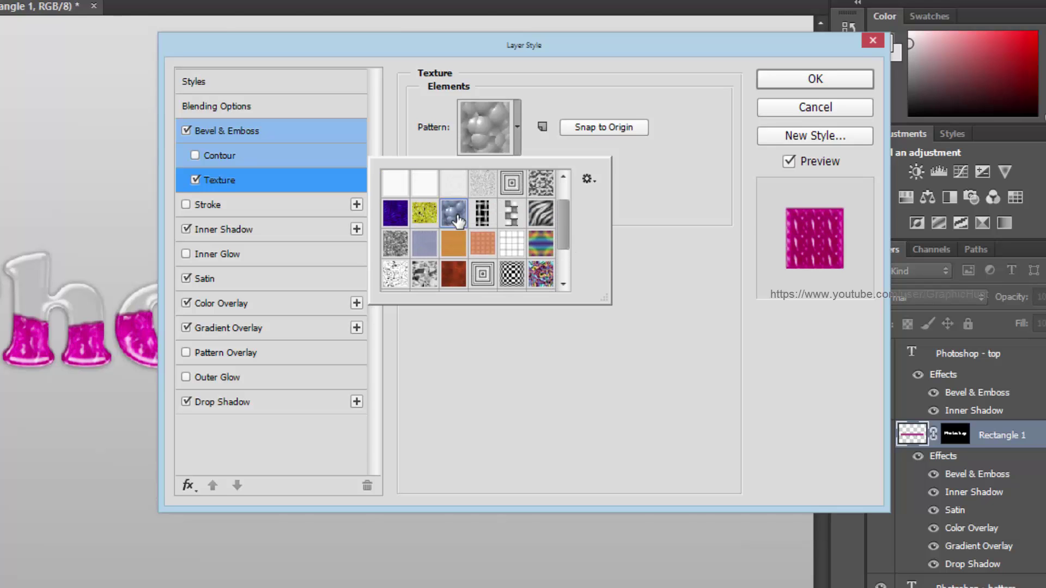
click(655, 382)
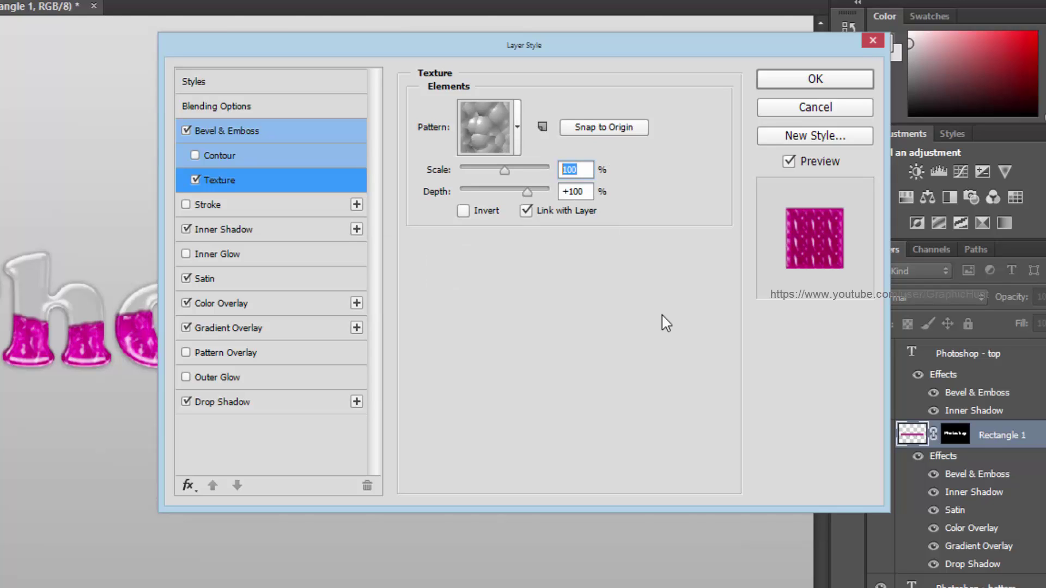
Confirm the bubbly layer style and add a default Hue/Saturation 1 adjustment layer above Rectangle 1.
click(811, 83)
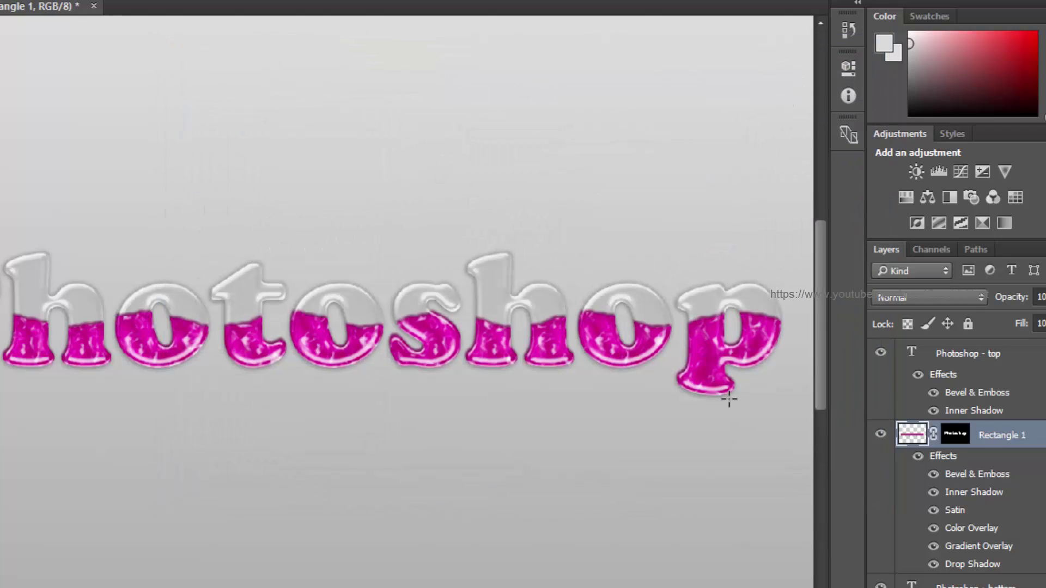
click(906, 197)
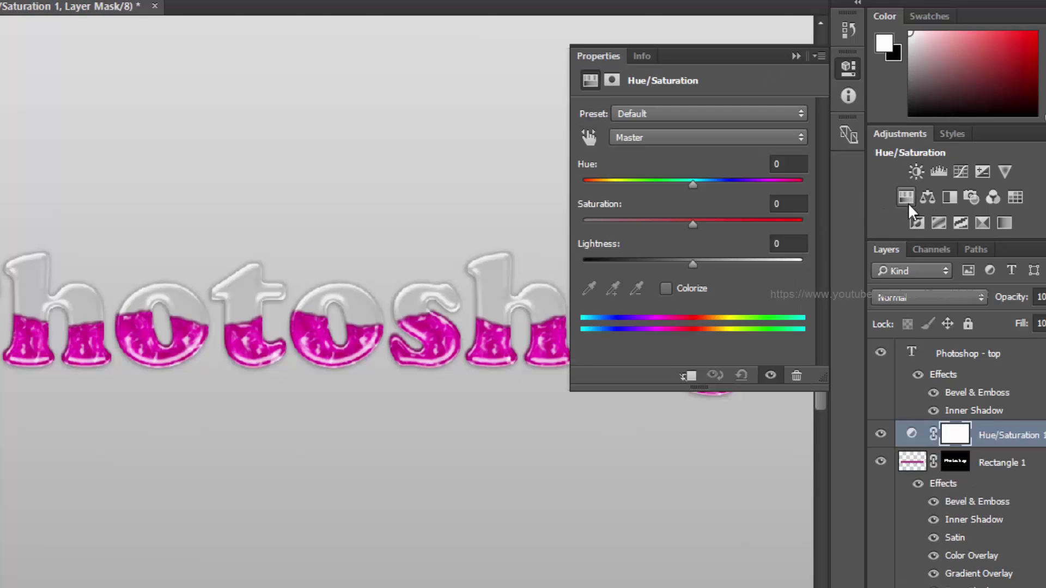